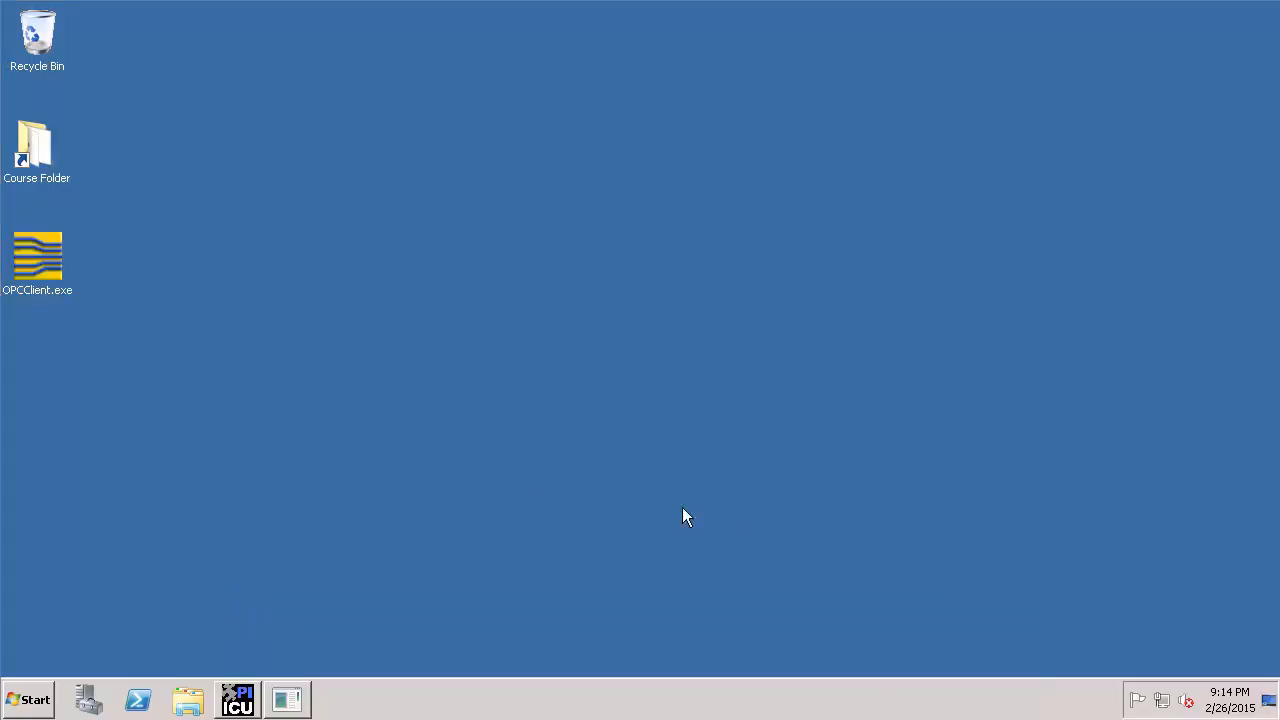
- Launch OPCClient.exe from the desktop with administrator rights
{"action": "mouse_move", "coordinate": [35, 274]}
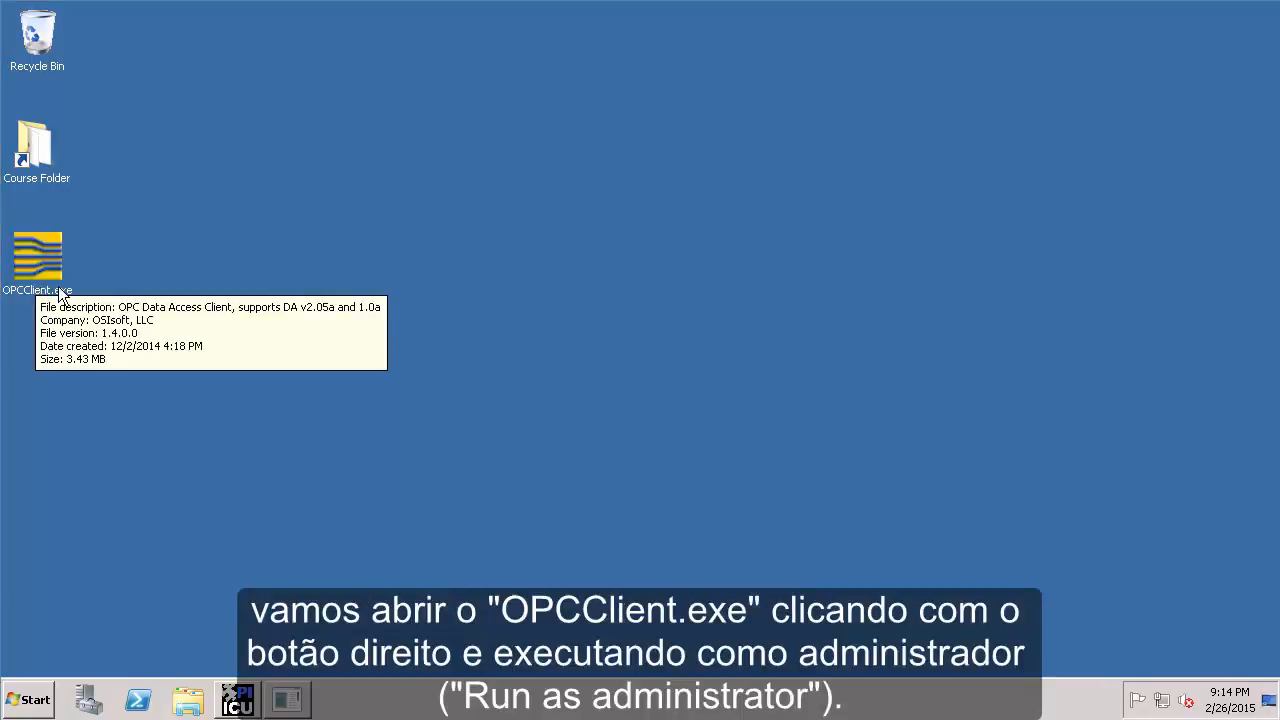
{"action": "right_click", "coordinate": [44, 260]}
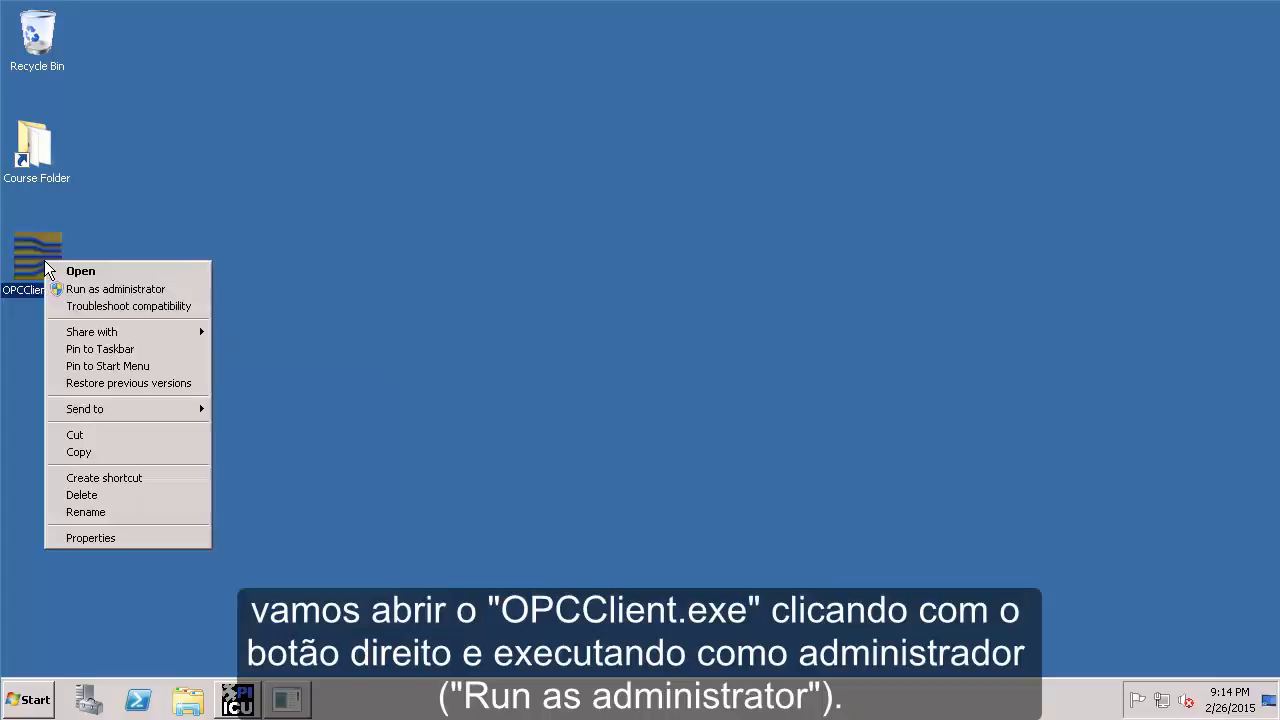
{"action": "left_click", "coordinate": [88, 290]}
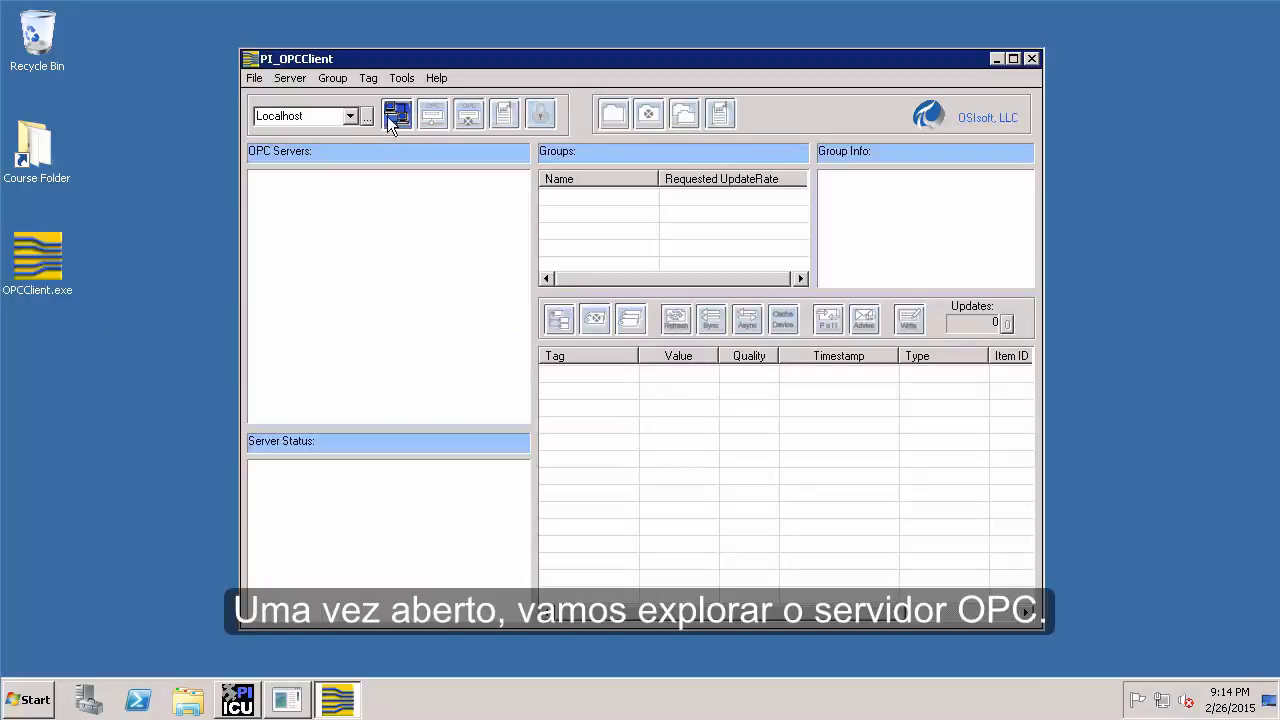
- Connect to OPCSample.OpcDa20Server.1 on Localhost and create an active group on it with the default settings
{"action": "left_click", "coordinate": [386, 113]}
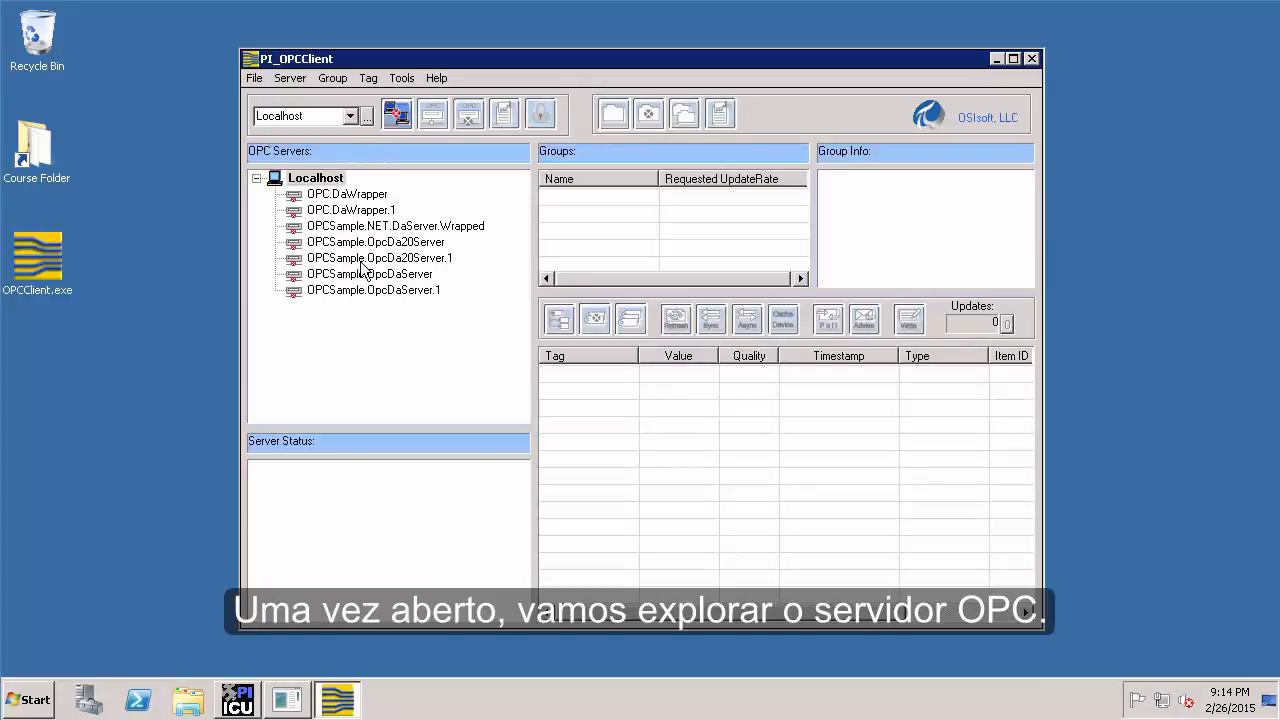
{"action": "left_click", "coordinate": [361, 262]}
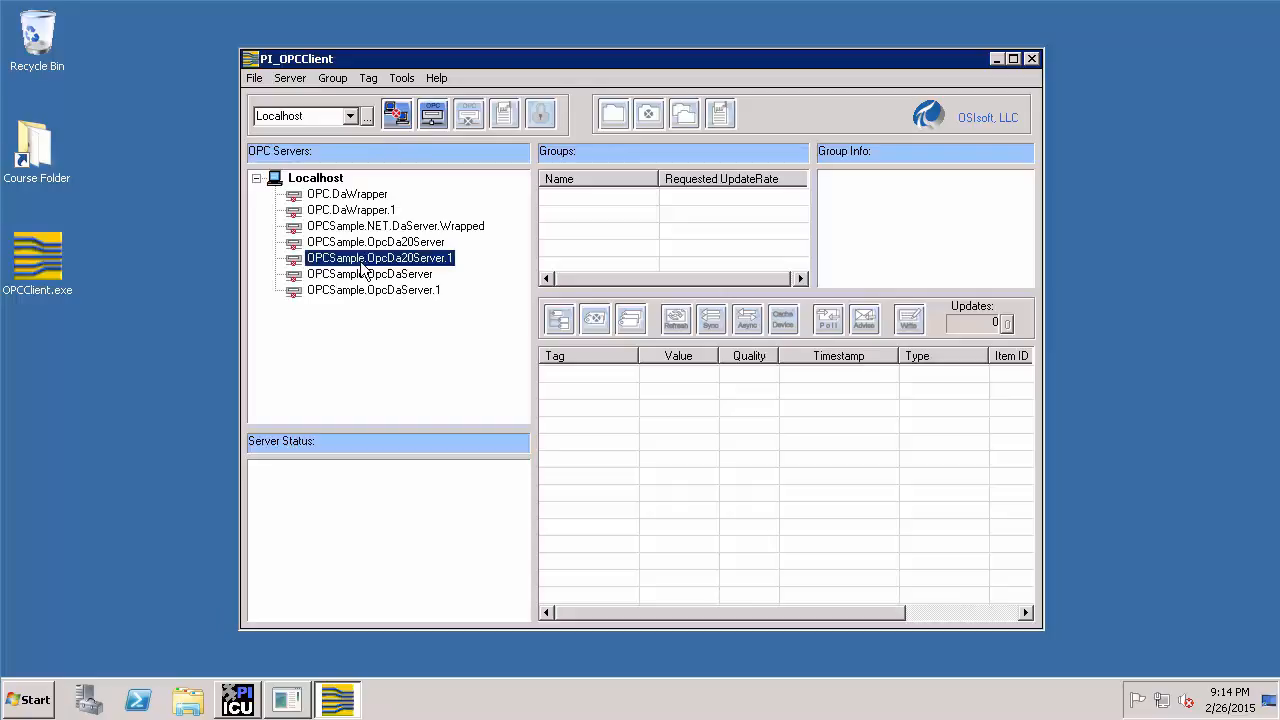
{"action": "double_click", "coordinate": [362, 259]}
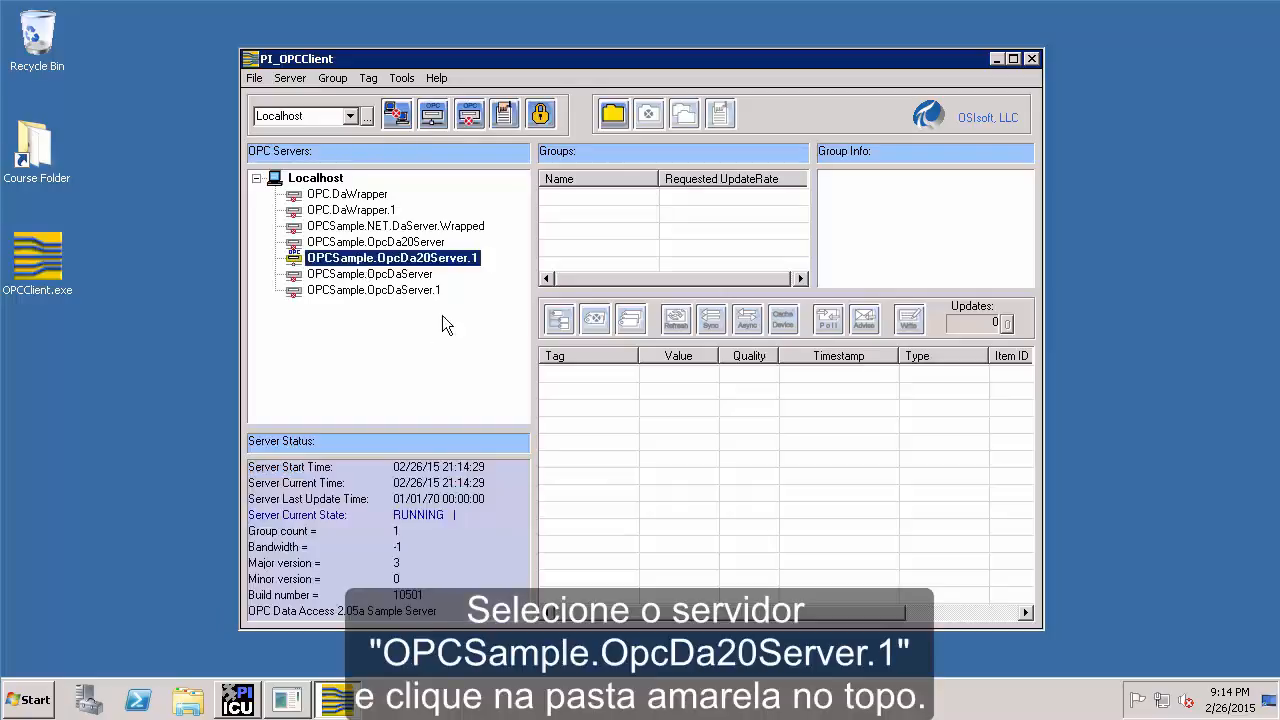
{"action": "left_click", "coordinate": [614, 116]}
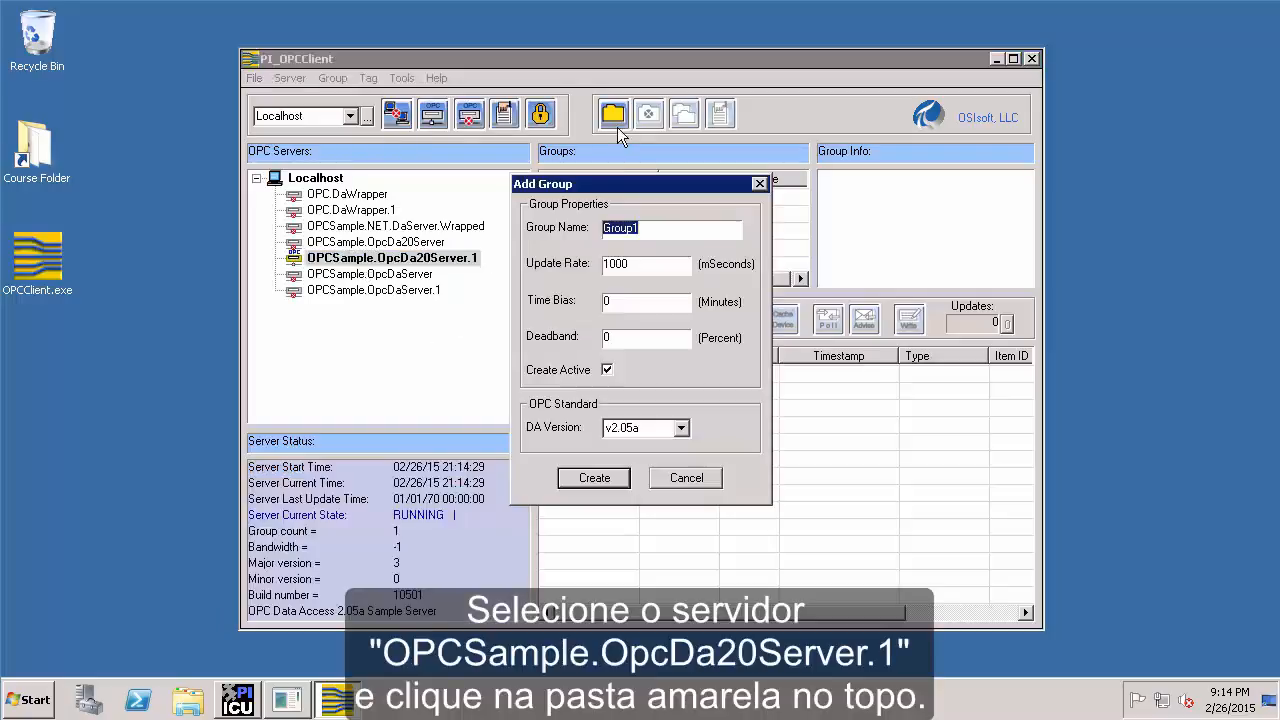
{"action": "left_click", "coordinate": [609, 477]}
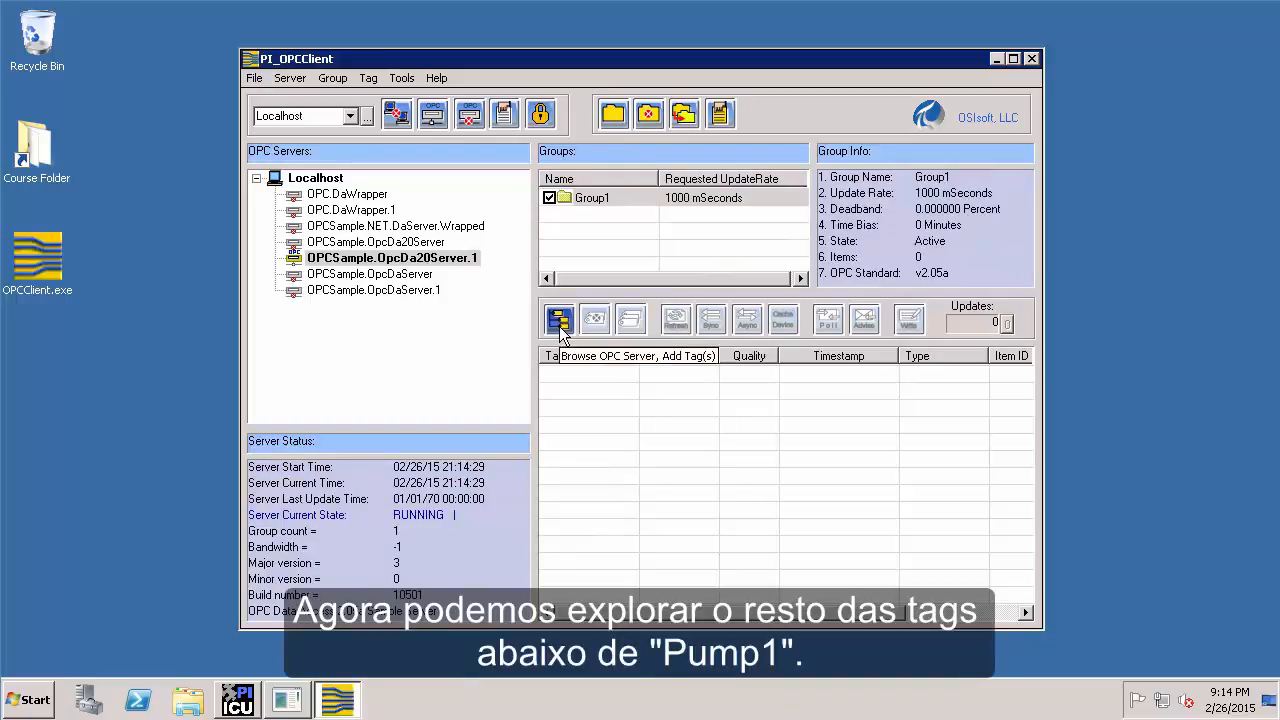
- Browse the OPC server to Sample Process > Pump1 and add all of its items to the group's added tags
{"action": "left_click", "coordinate": [559, 320]}
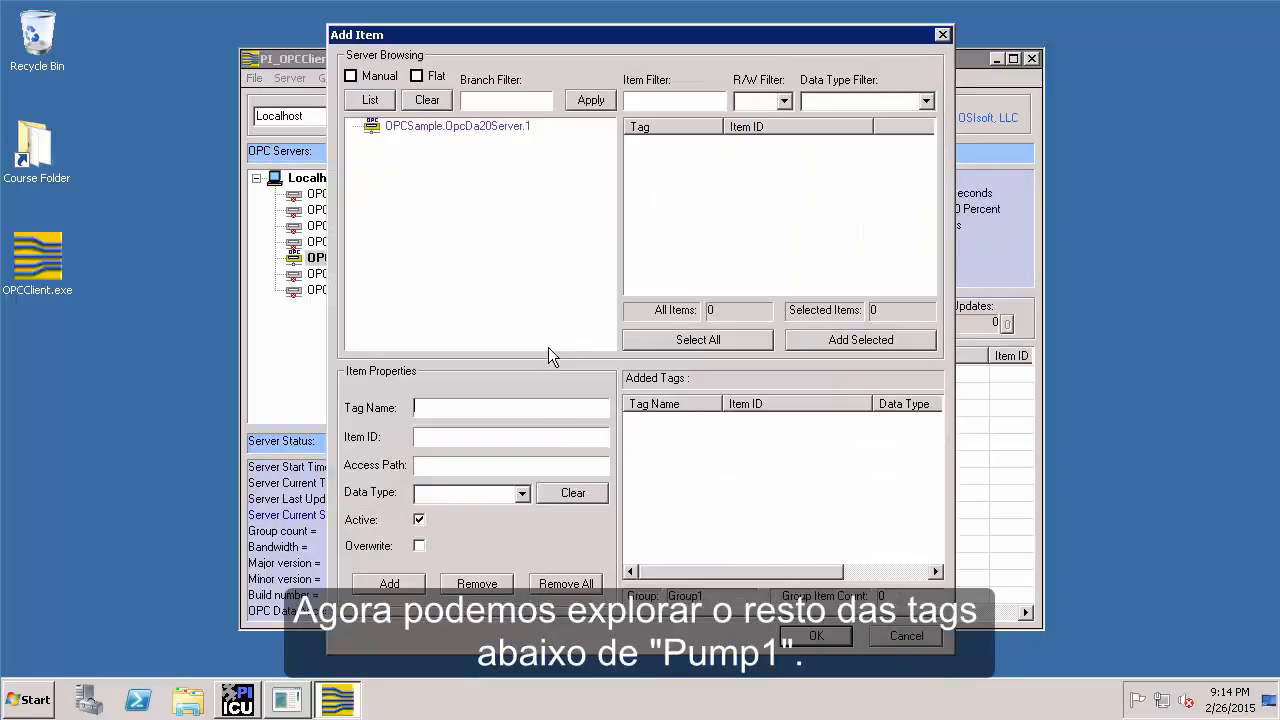
{"action": "double_click", "coordinate": [460, 126]}
{"action": "double_click", "coordinate": [458, 142]}
{"action": "left_click", "coordinate": [460, 157]}
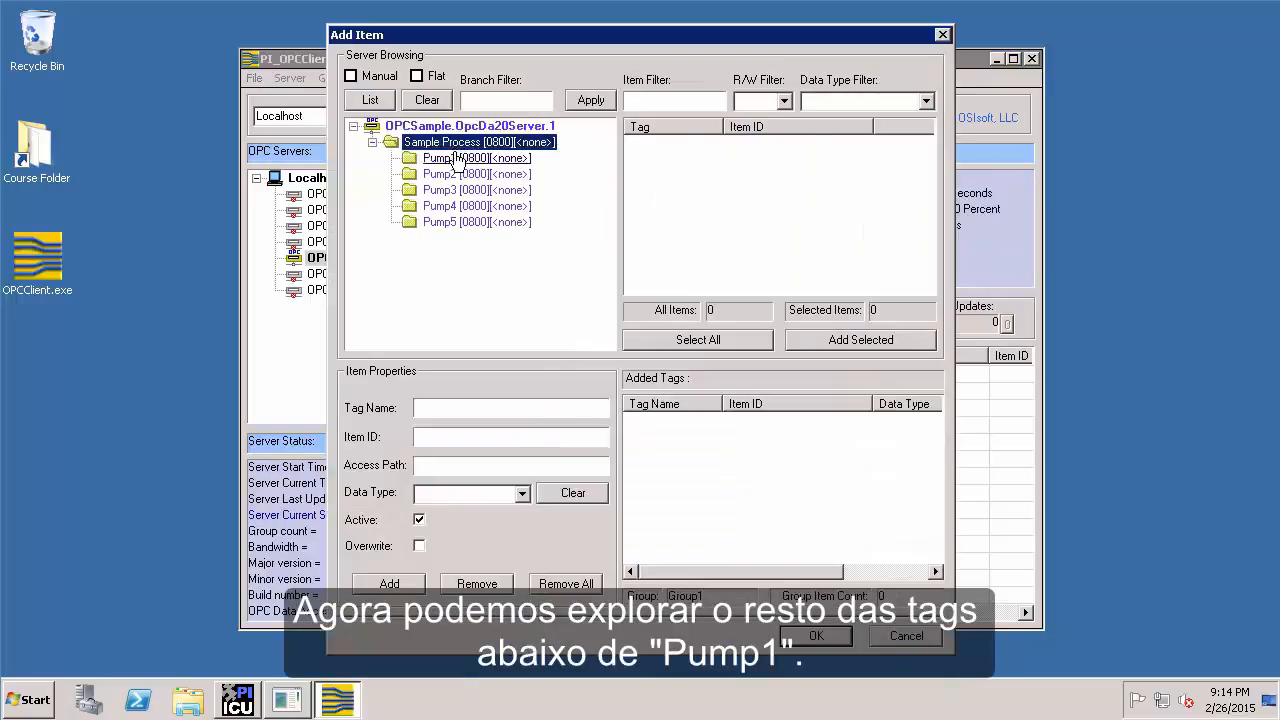
{"action": "left_click", "coordinate": [698, 339]}
{"action": "left_click", "coordinate": [845, 340]}
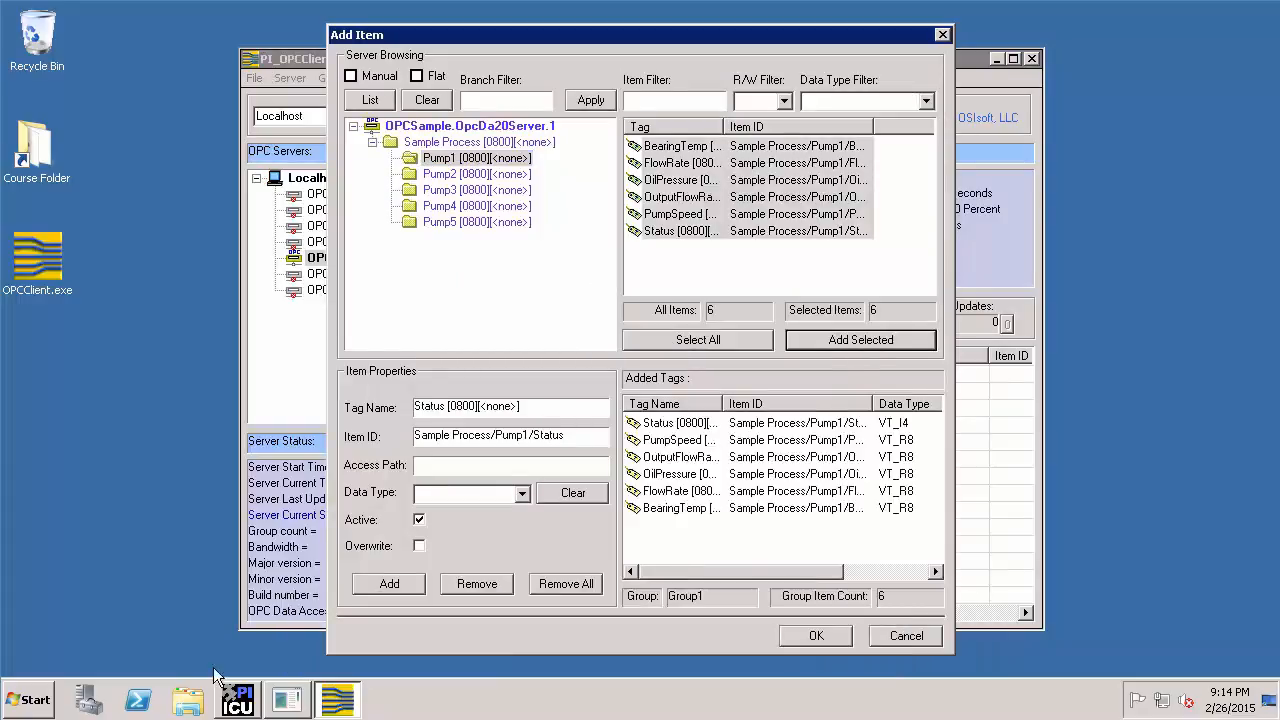
- Open a blank Notepad document and move its window so it can be reached beside the Add Item dialog
{"action": "left_click", "coordinate": [24, 700]}
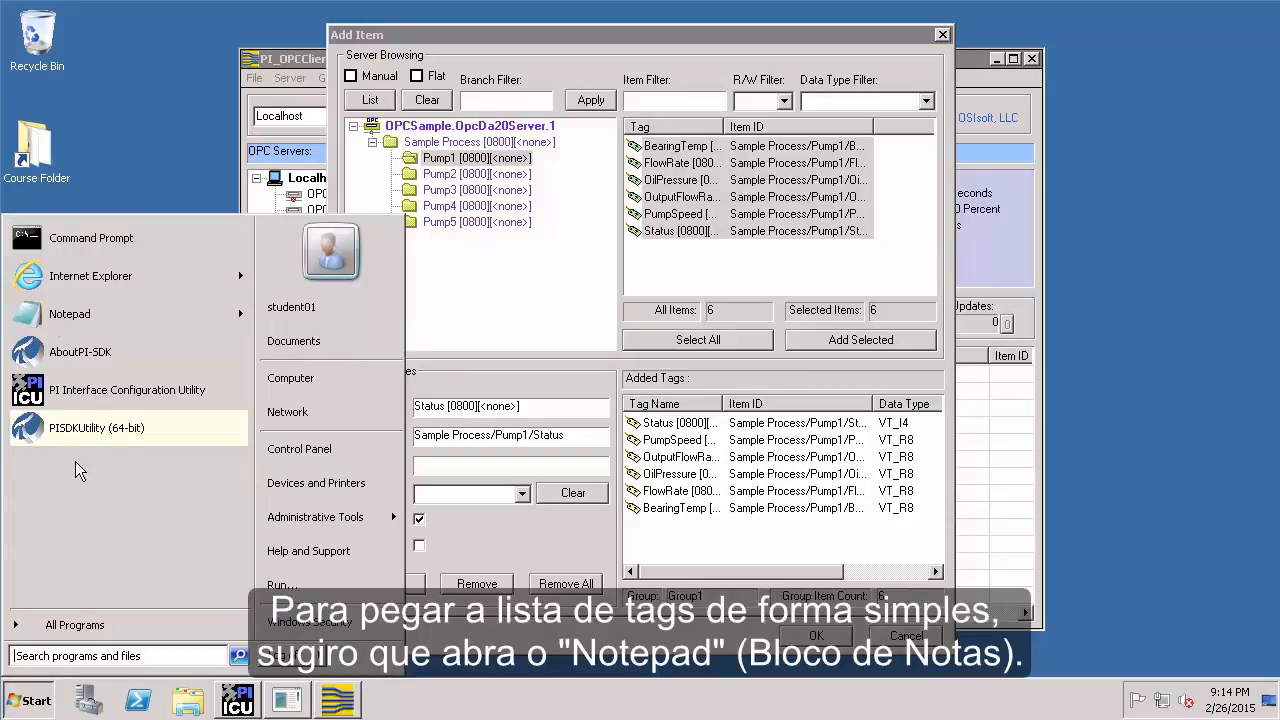
{"action": "mouse_move", "coordinate": [72, 318]}
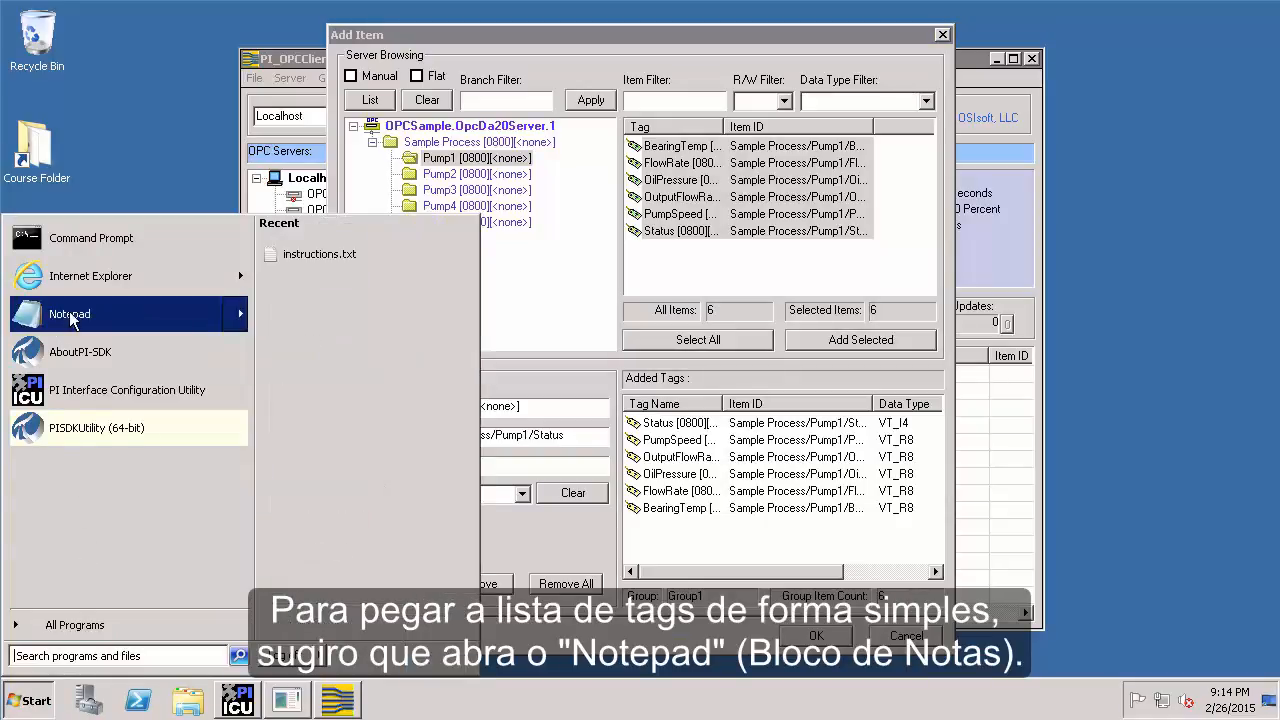
{"action": "left_click", "coordinate": [72, 318]}
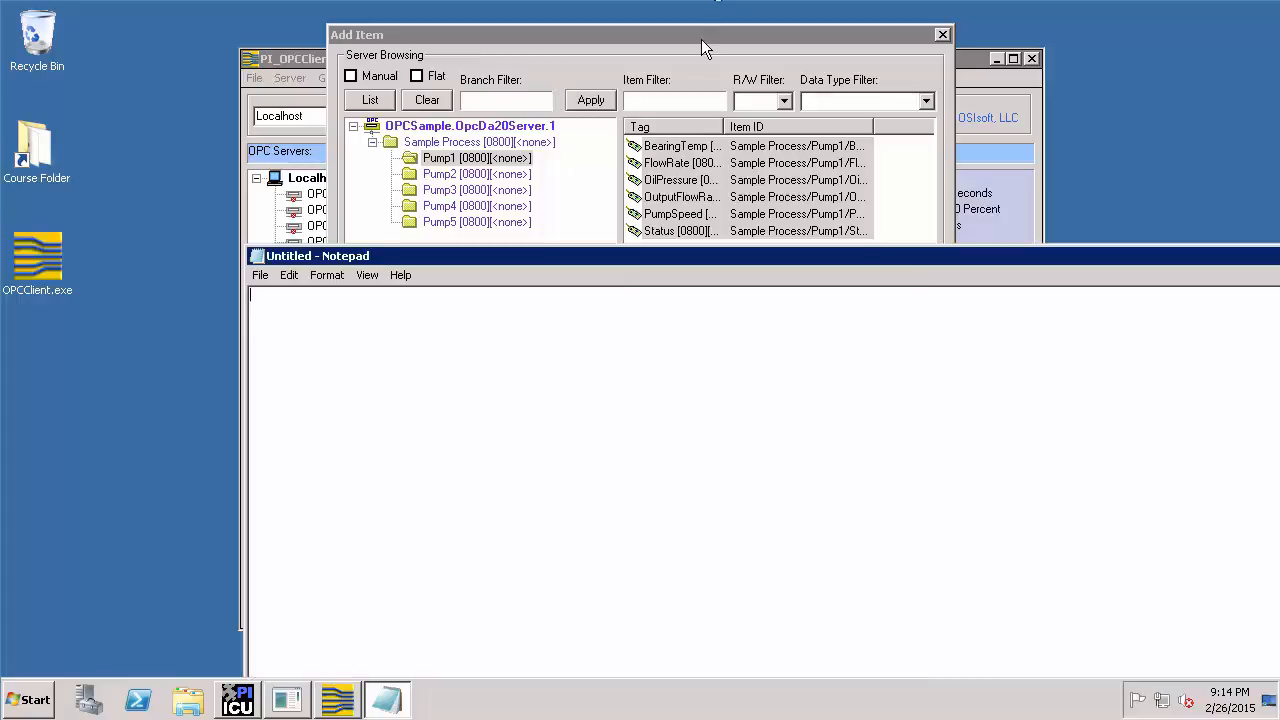
{"action": "left_click_drag", "start_coordinate": [897, 265], "coordinate": [520, 271]}
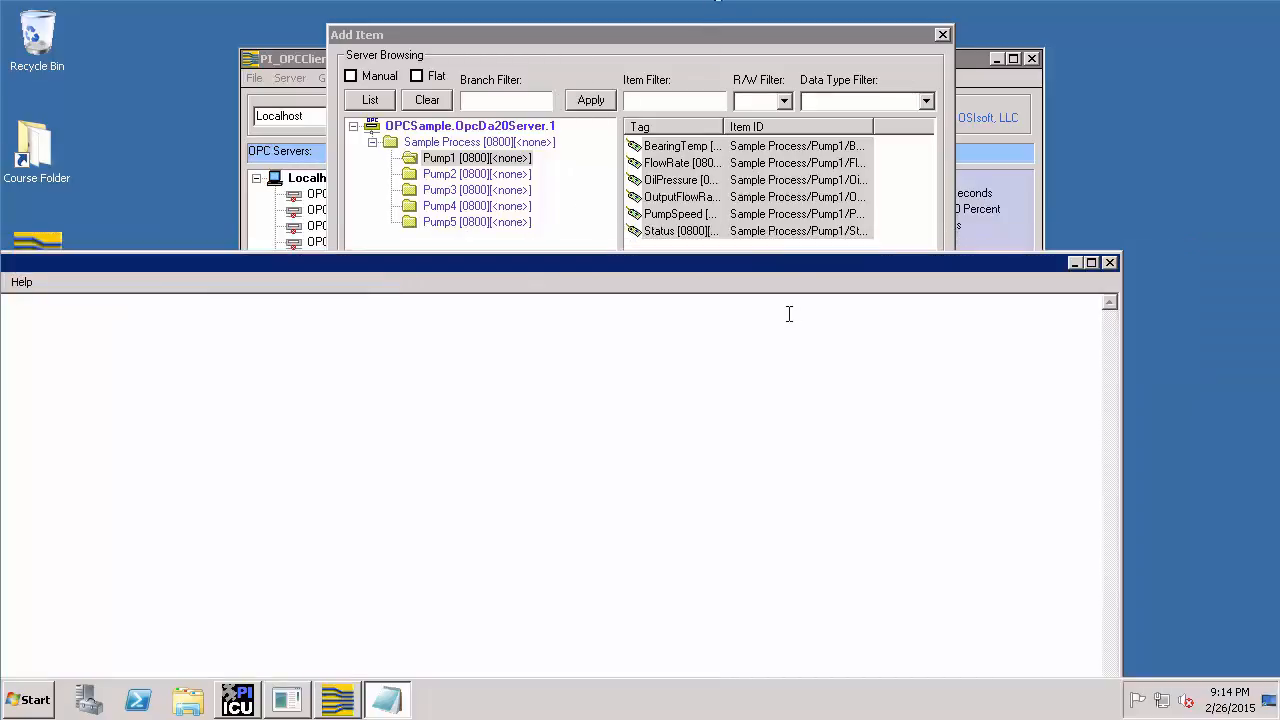
- Copy the item ID of the PumpSpeed tag from the Add Item dialog into the blank Notepad document
{"action": "left_click", "coordinate": [689, 42]}
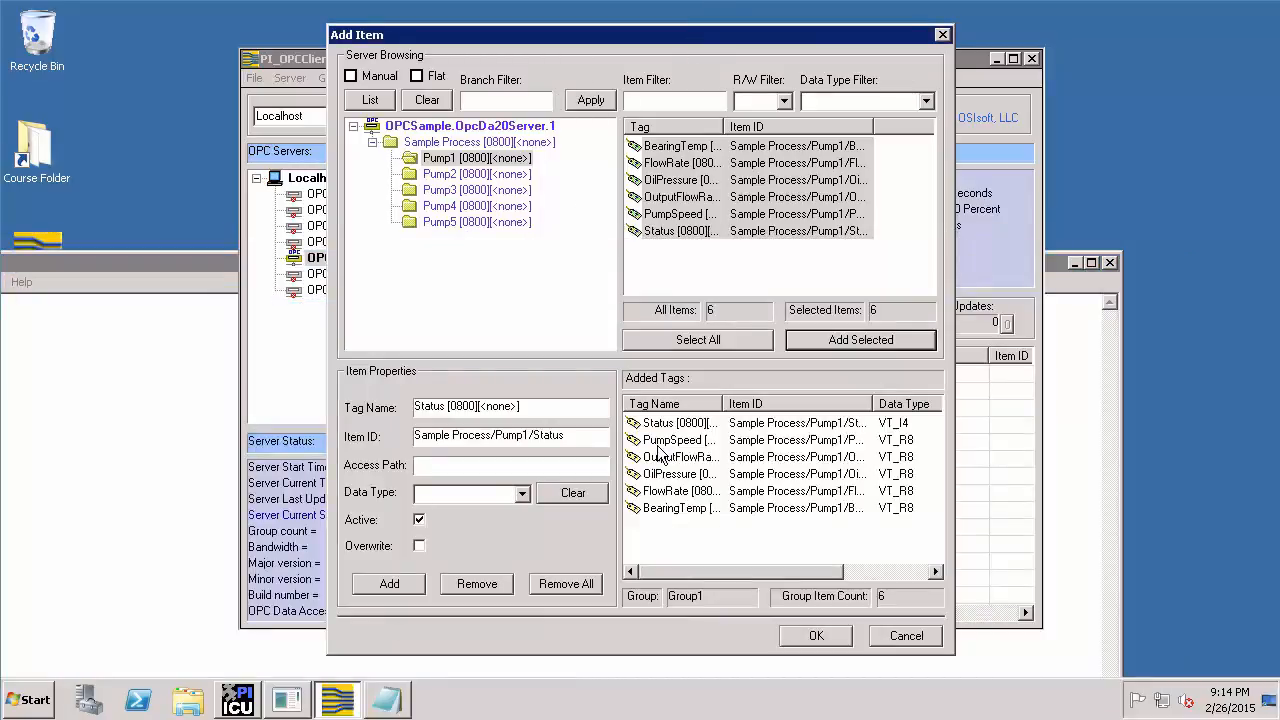
{"action": "left_click", "coordinate": [677, 492]}
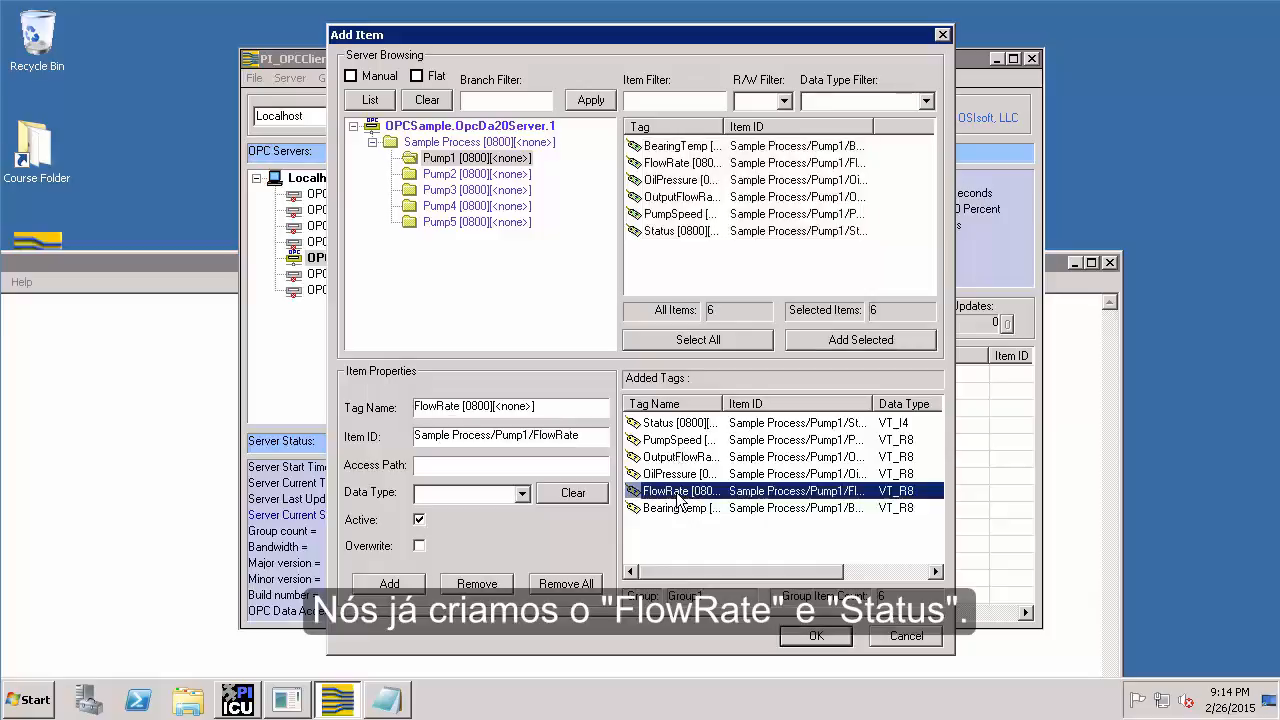
{"action": "left_click", "coordinate": [676, 424]}
{"action": "left_click", "coordinate": [670, 440]}
{"action": "left_click_drag", "start_coordinate": [591, 434], "coordinate": [315, 447]}
{"action": "key", "text": "ctrl+c"}
{"action": "left_click", "coordinate": [180, 400]}
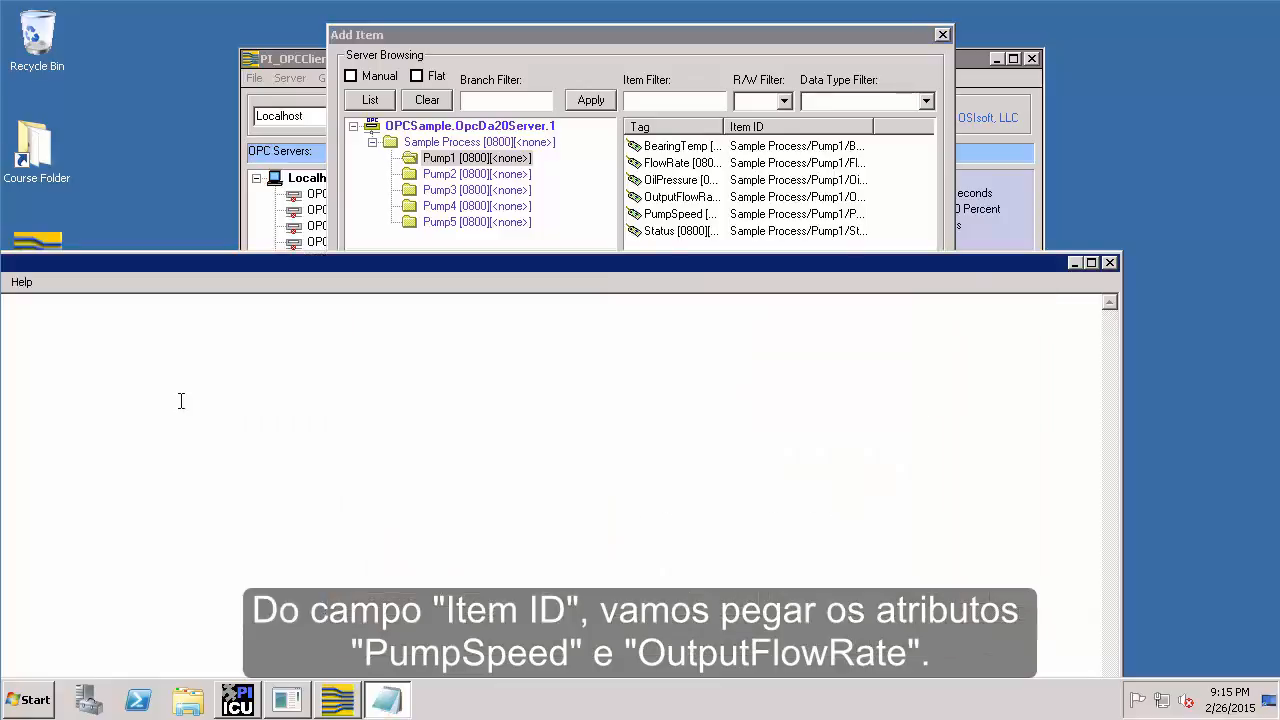
{"action": "key", "text": "ctrl+v"}
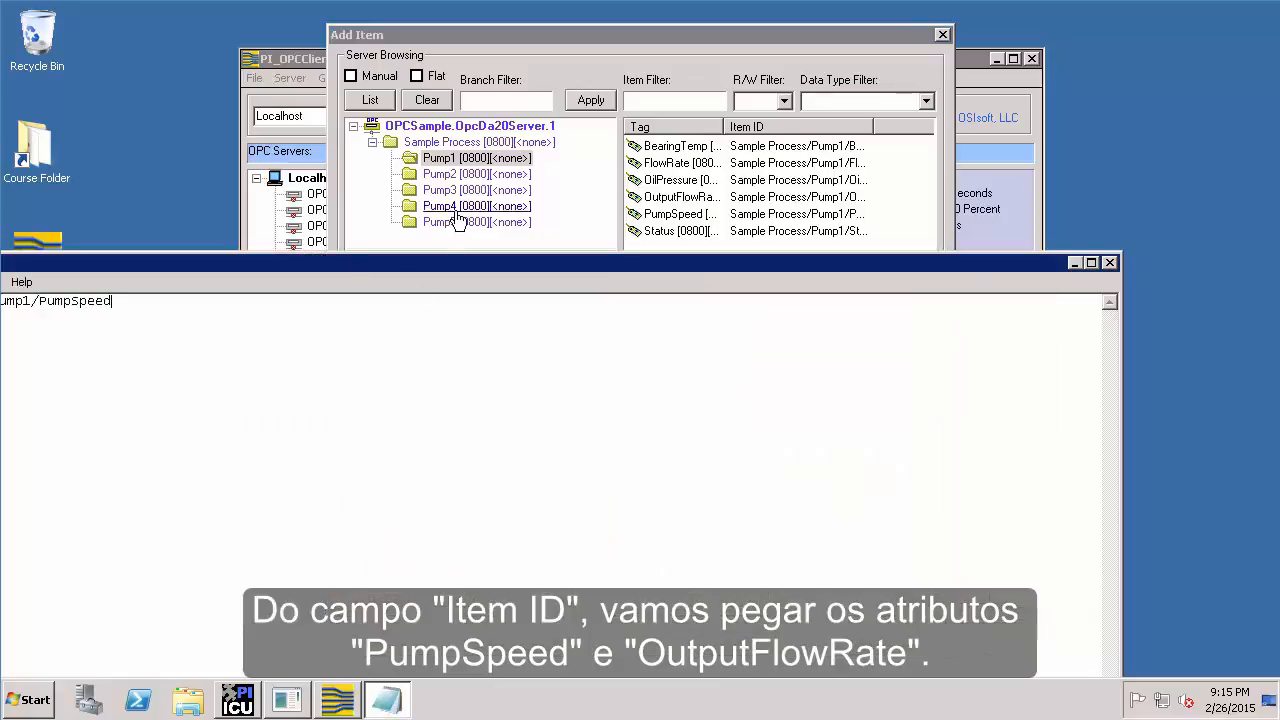
- Copy the OutputFlowRate tag's item ID from the Add Item dialog into Notepad, on the line below PumpSpeed
{"action": "left_click", "coordinate": [536, 33]}
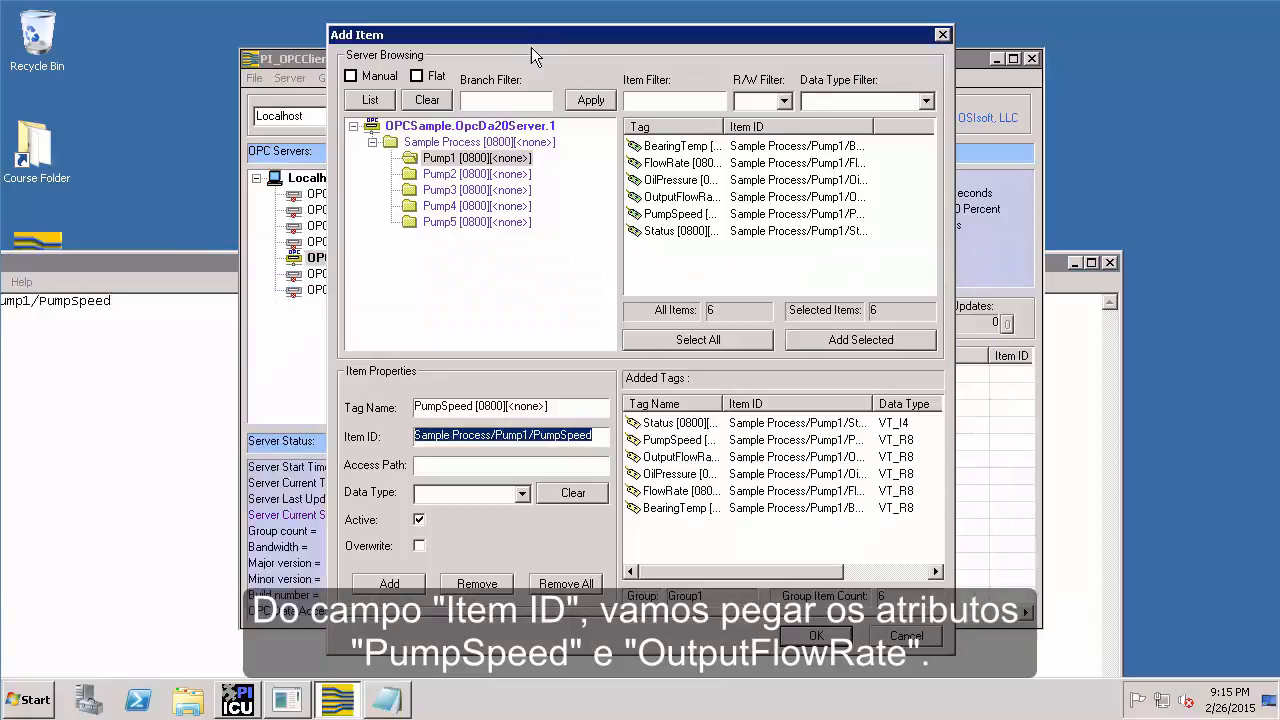
{"action": "left_click", "coordinate": [662, 457]}
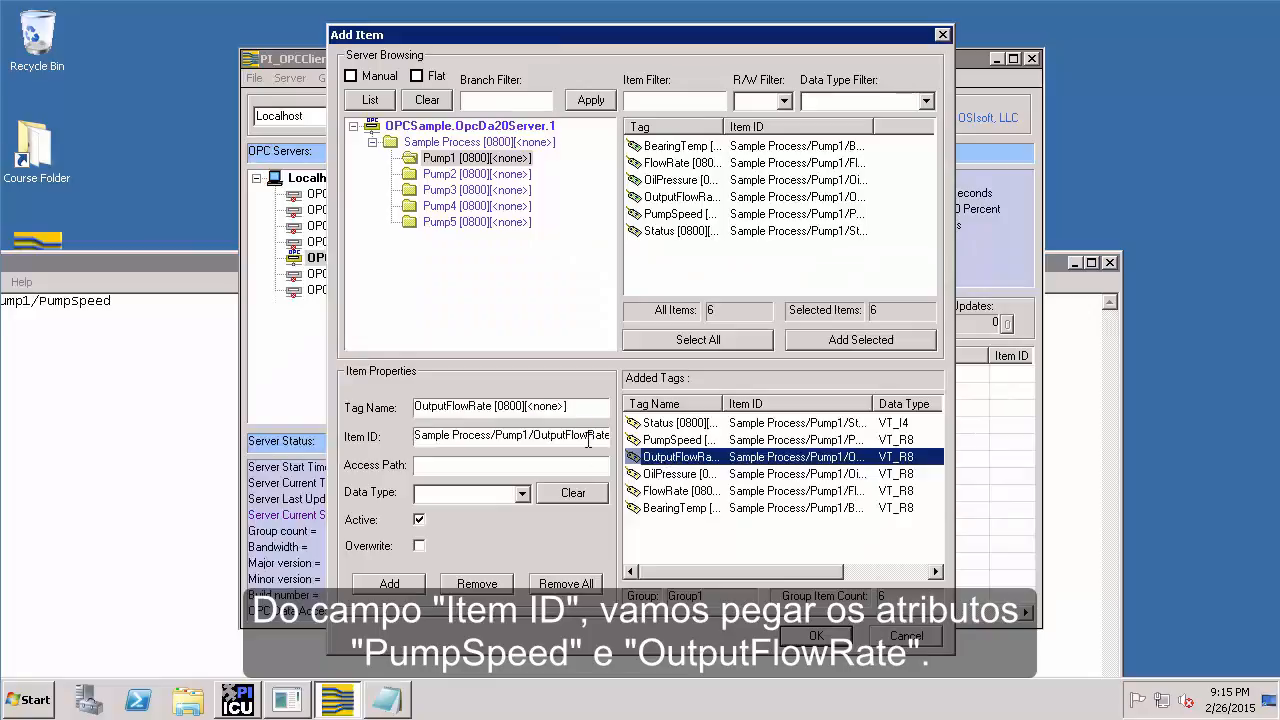
{"action": "left_click", "coordinate": [416, 436]}
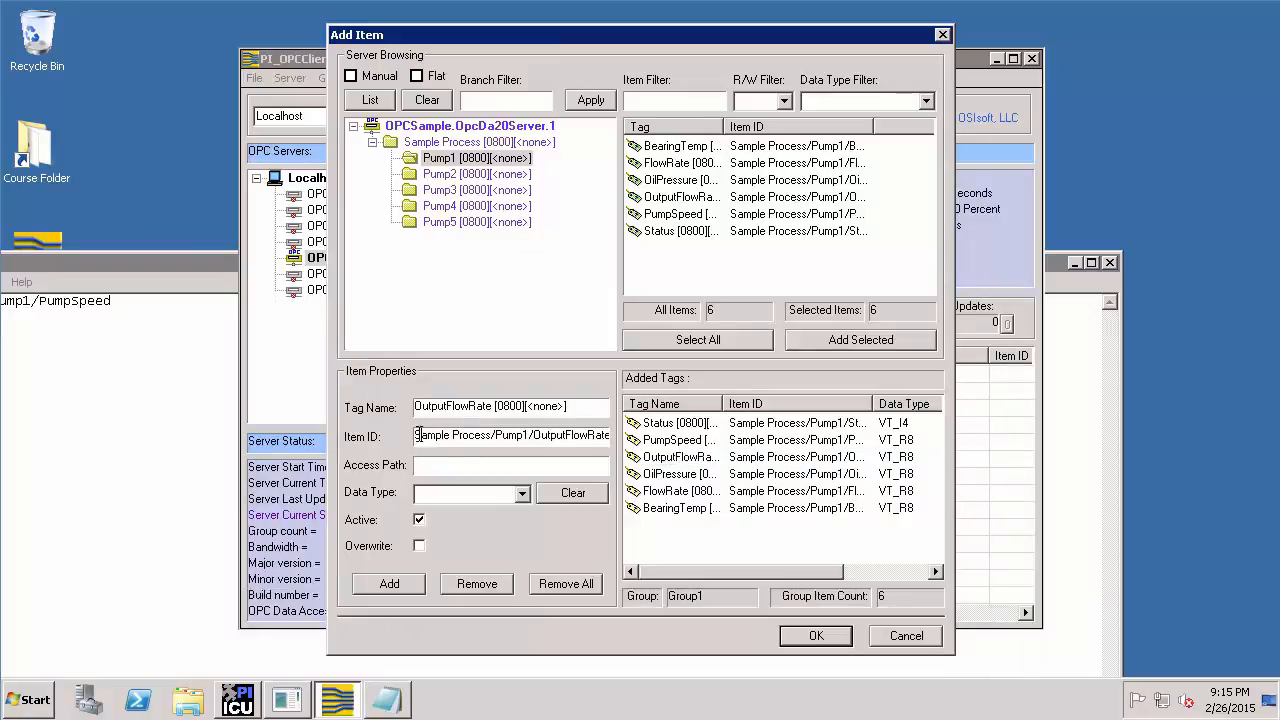
{"action": "left_click_drag", "start_coordinate": [420, 434], "coordinate": [668, 403]}
{"action": "key", "text": "ctrl+c"}
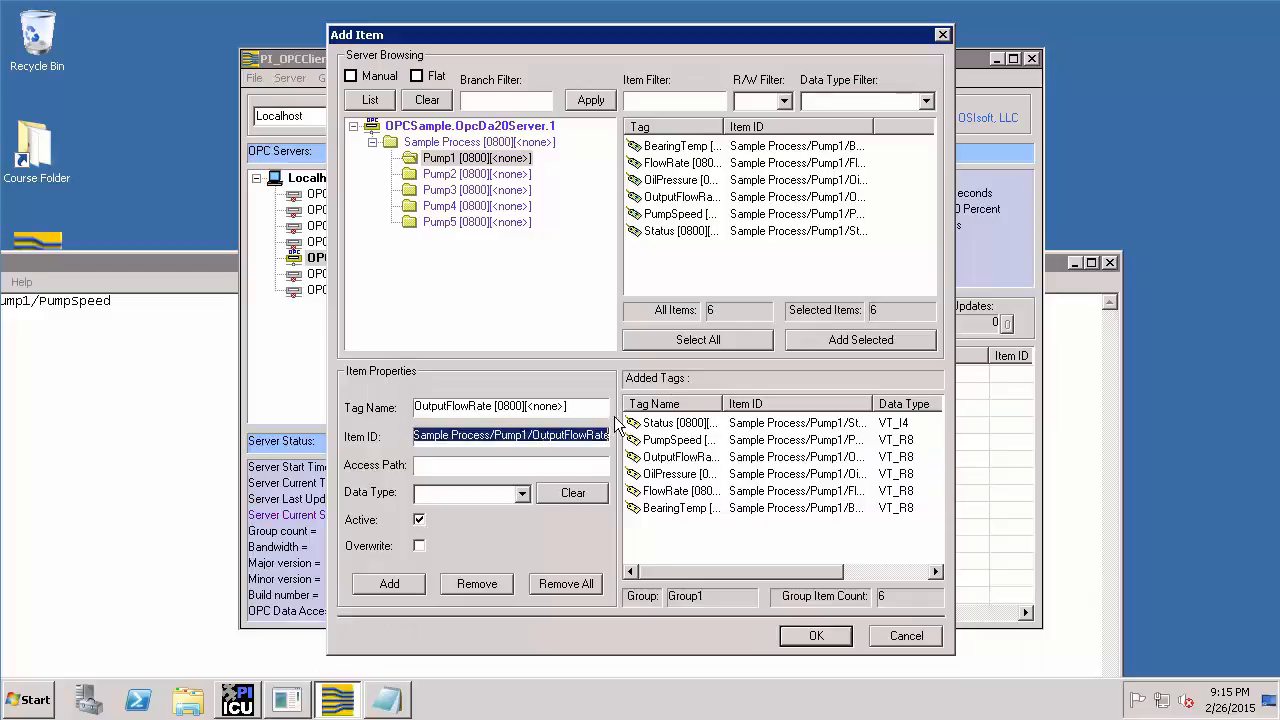
{"action": "left_click", "coordinate": [168, 411]}
{"action": "key", "text": "ctrl+v"}
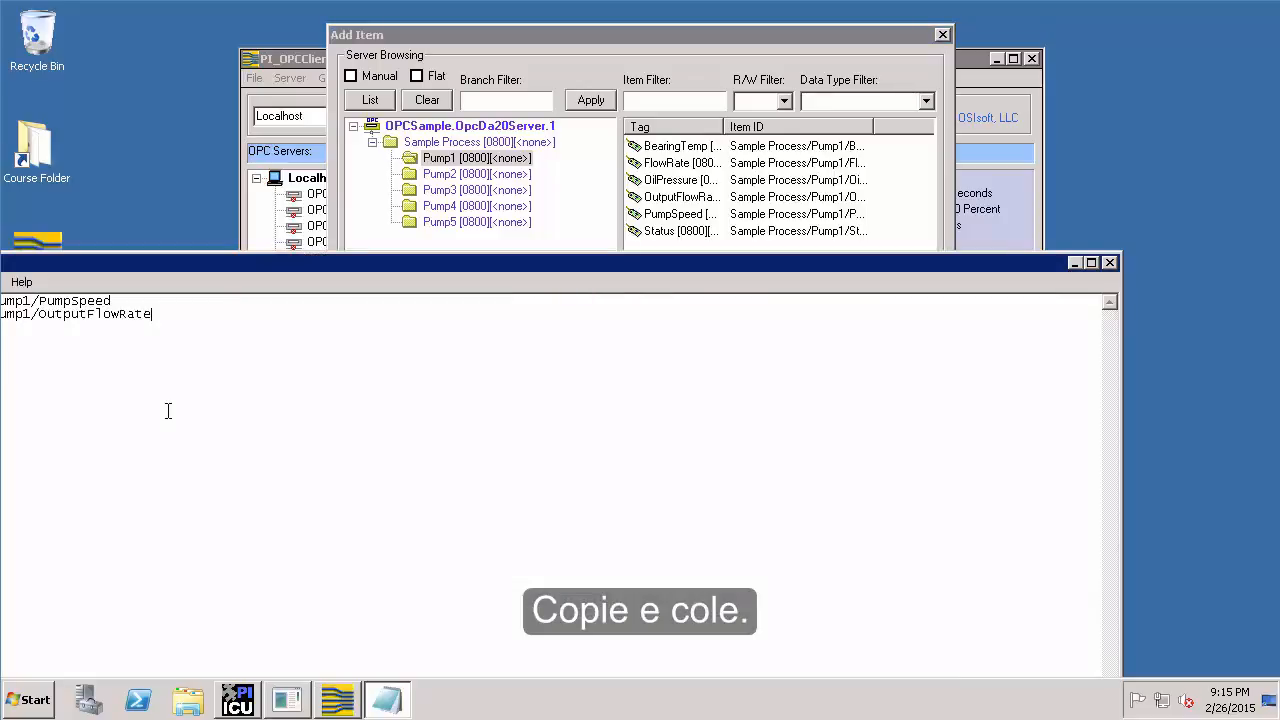
- Copy the OilPressure tag's item ID from the Add Item dialog onto a third line in Notepad
{"action": "left_click", "coordinate": [598, 35]}
{"action": "left_click", "coordinate": [655, 476]}
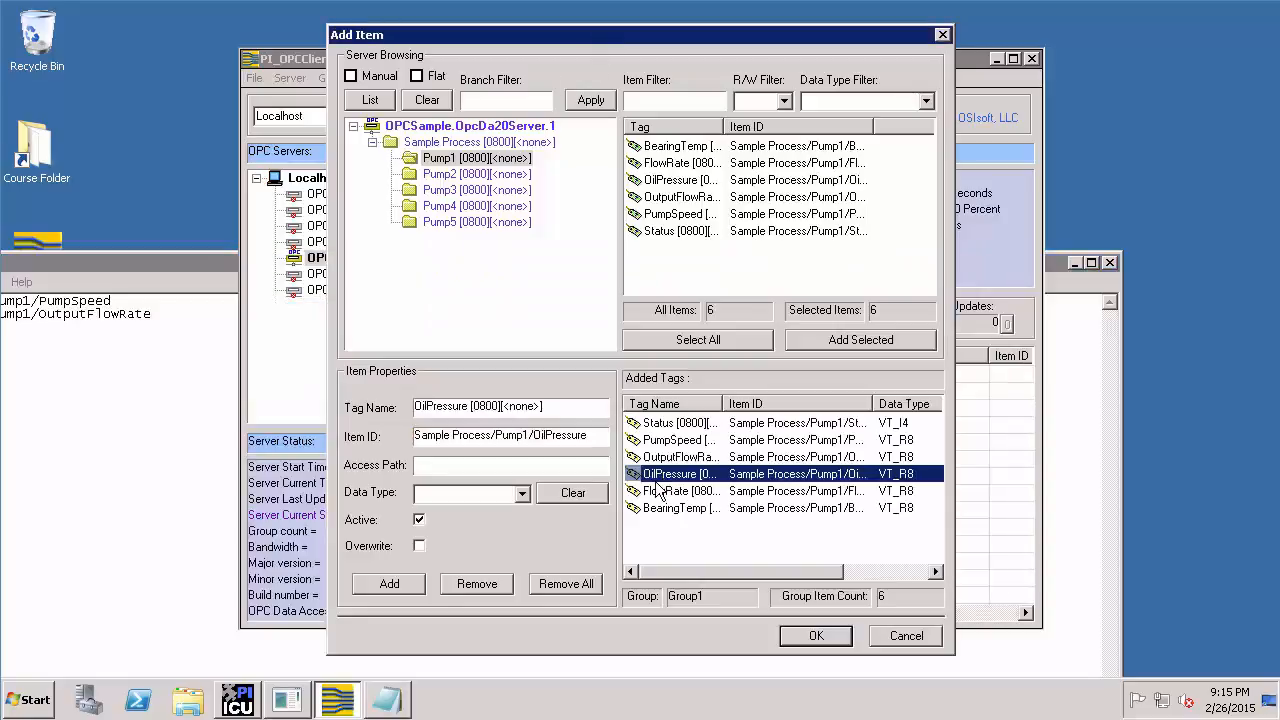
{"action": "left_click_drag", "start_coordinate": [597, 437], "coordinate": [412, 437]}
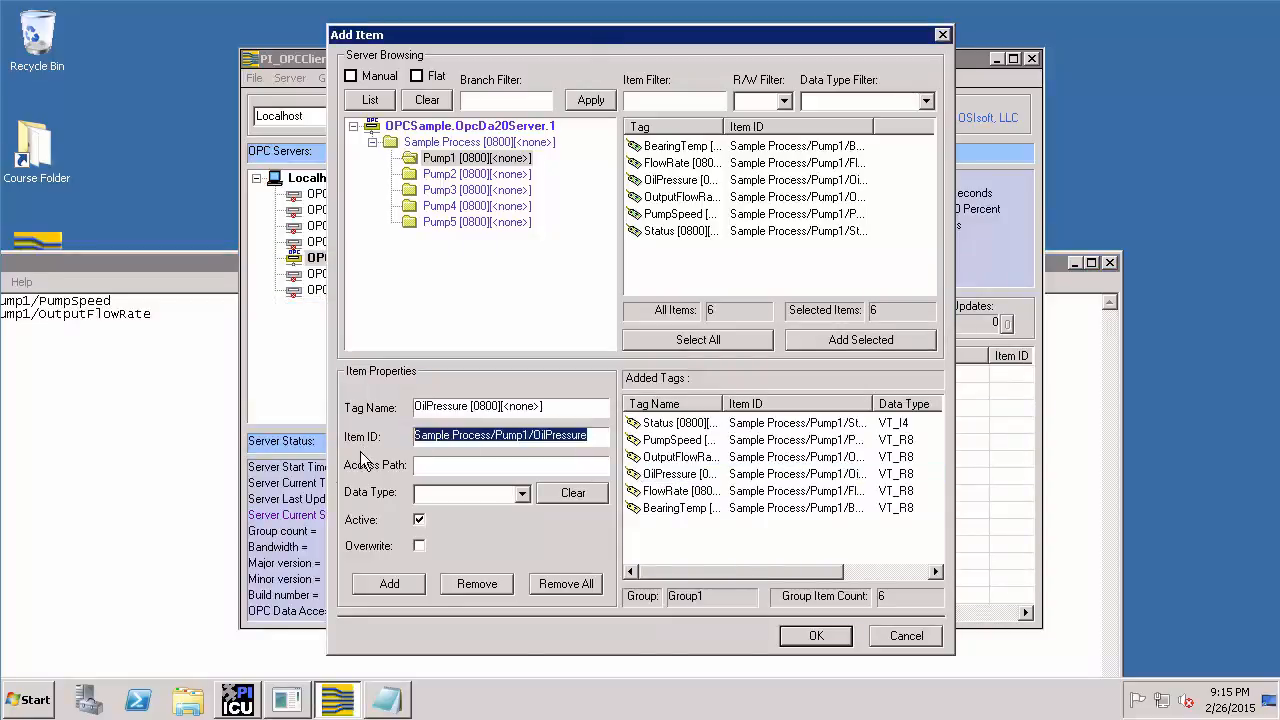
{"action": "left_click", "coordinate": [153, 384]}
{"action": "key", "text": "ctrl+v"}
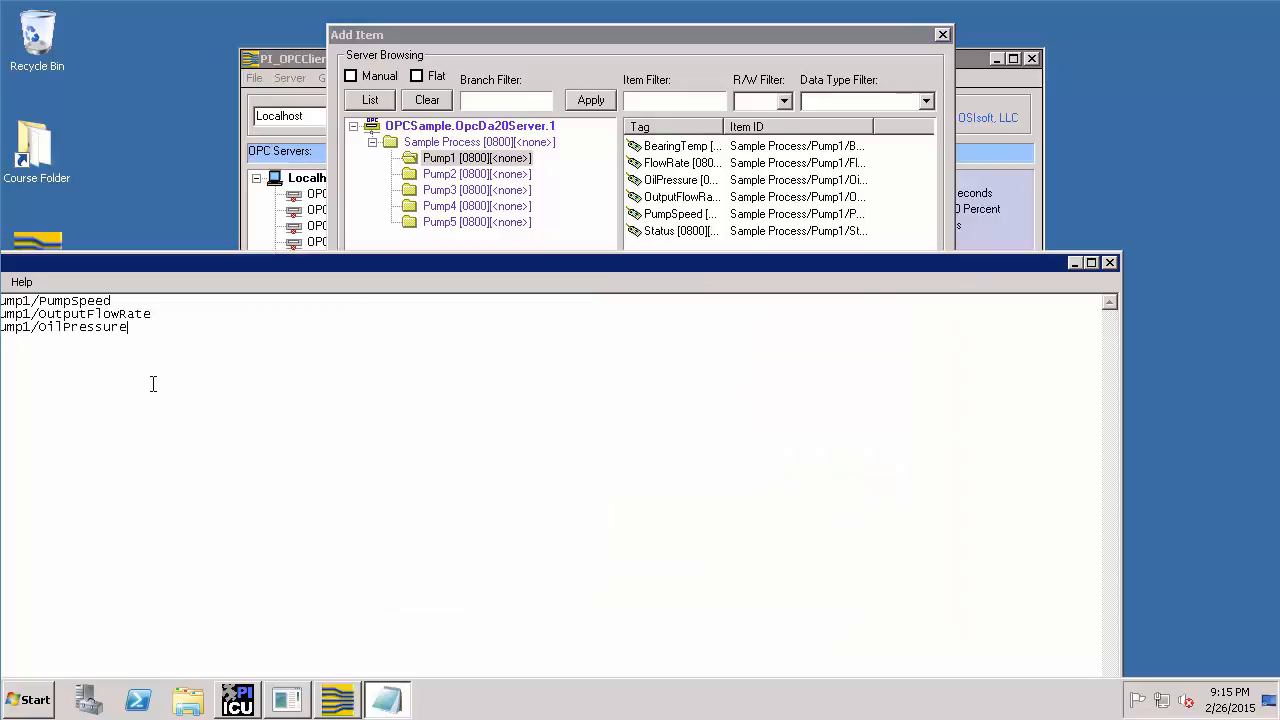
- Copy the BearingTemp tag's item ID from the Add Item dialog onto a fourth line in Notepad
{"action": "left_click", "coordinate": [466, 38]}
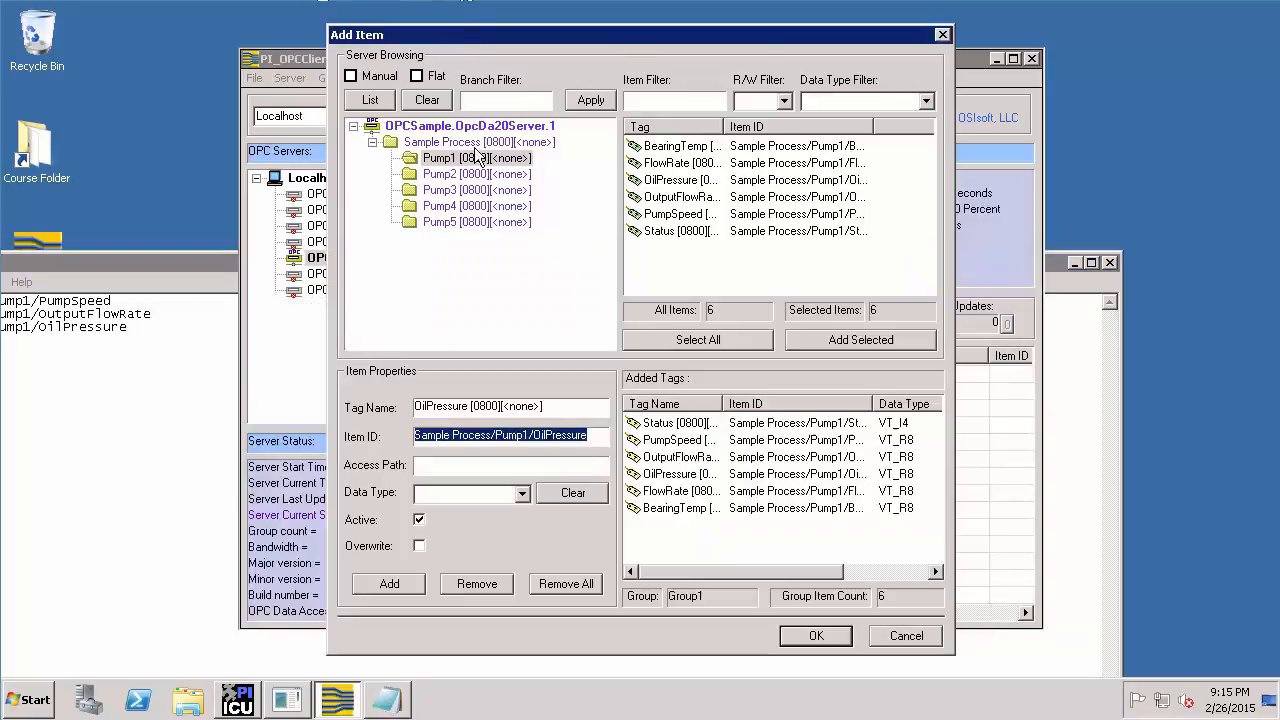
{"action": "left_click", "coordinate": [677, 512]}
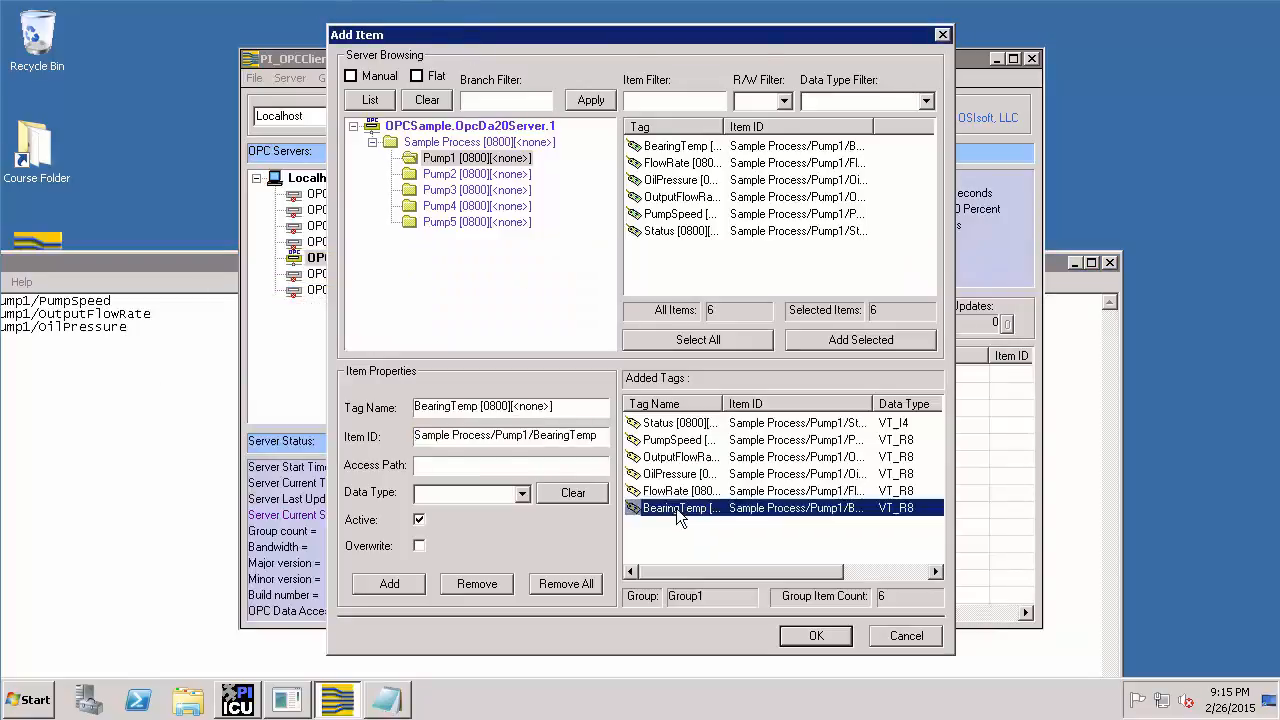
{"action": "left_click_drag", "start_coordinate": [598, 436], "coordinate": [340, 432]}
{"action": "key", "text": "ctrl+c"}
{"action": "left_click", "coordinate": [89, 397]}
{"action": "key", "text": "ctrl+v"}
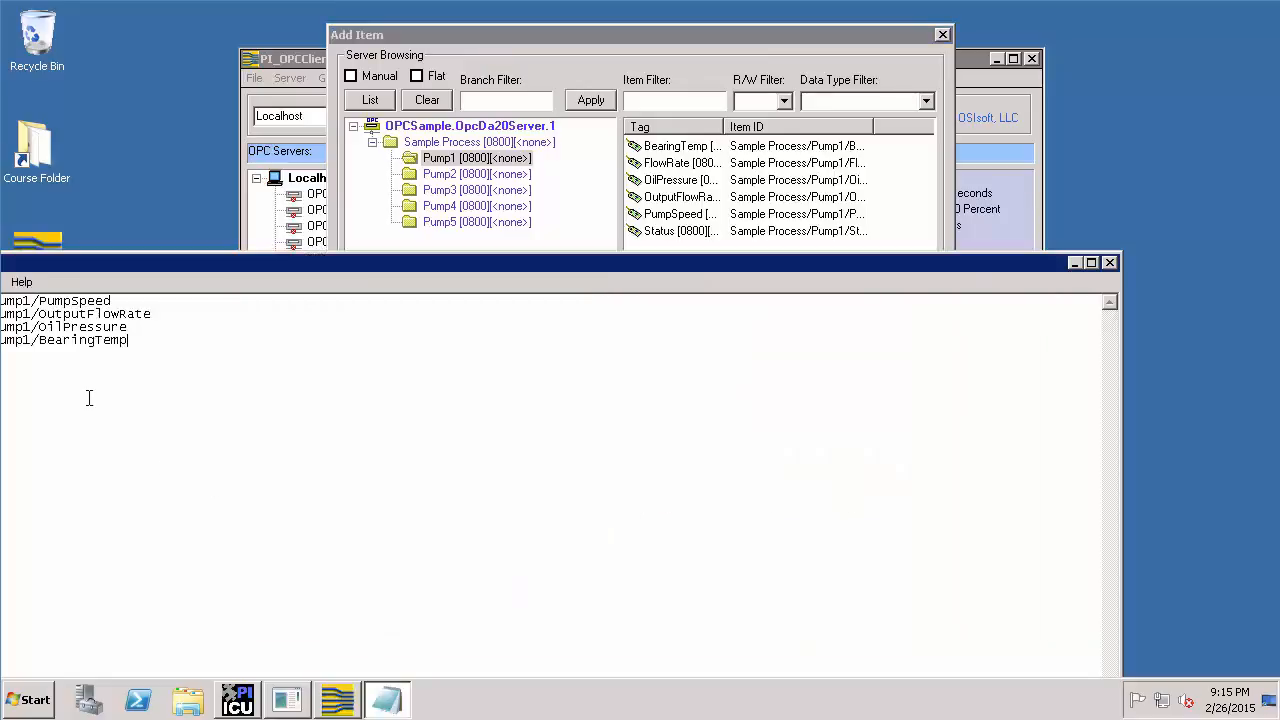
- Copy the whole list of four Pump1 item IDs into a new Notepad document on the PI Data Archive node PISRV1
{"action": "left_click_drag", "start_coordinate": [331, 261], "coordinate": [491, 154]}
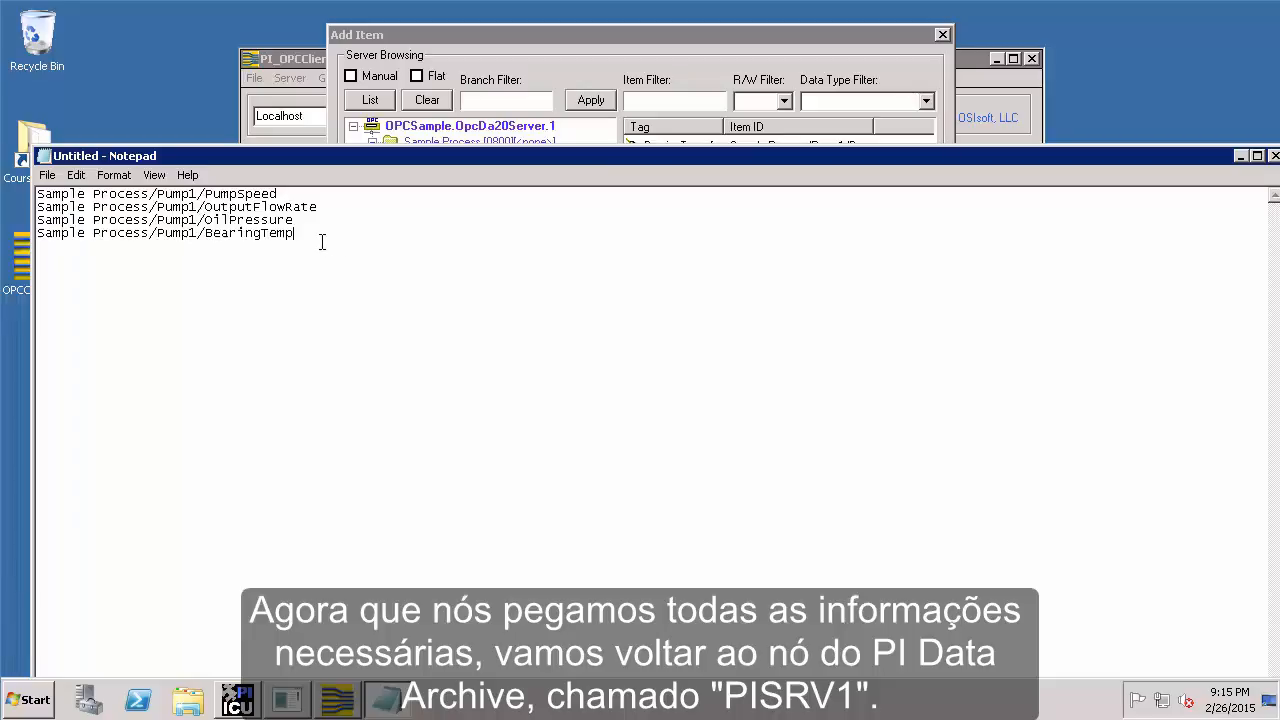
{"action": "left_click_drag", "start_coordinate": [309, 232], "coordinate": [20, 168]}
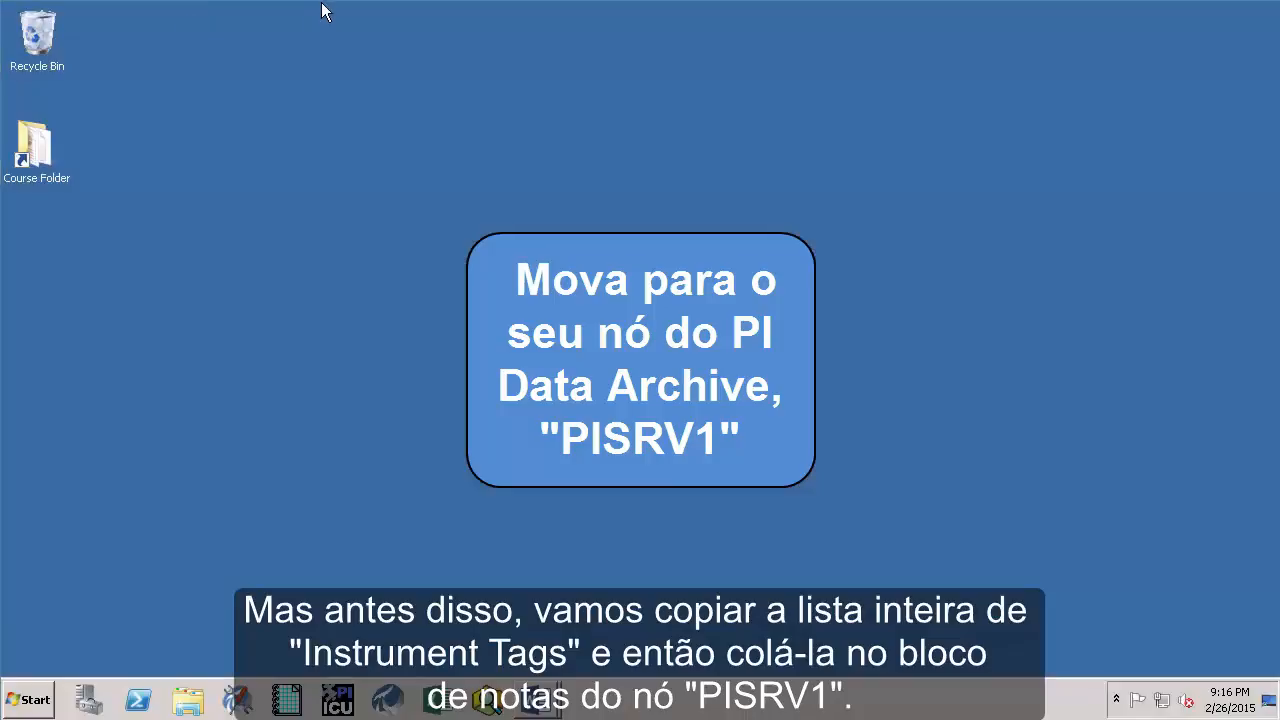
{"action": "left_click", "coordinate": [28, 700]}
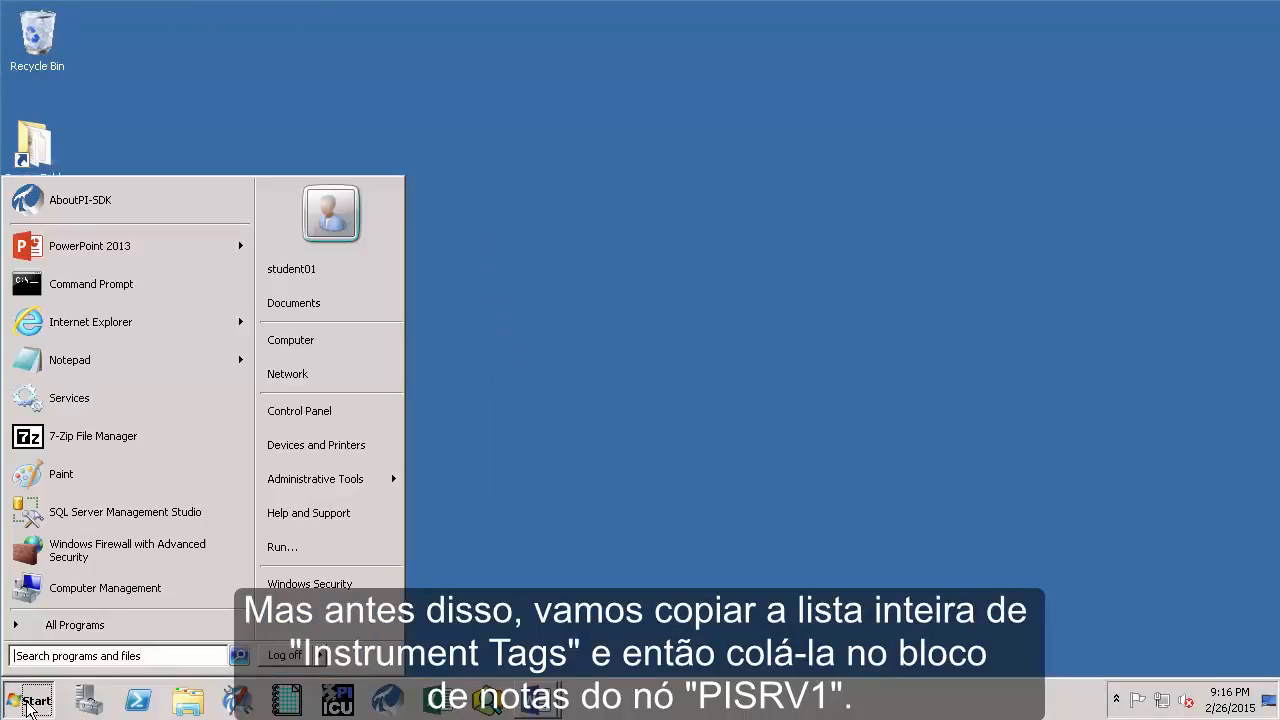
{"action": "left_click", "coordinate": [160, 361]}
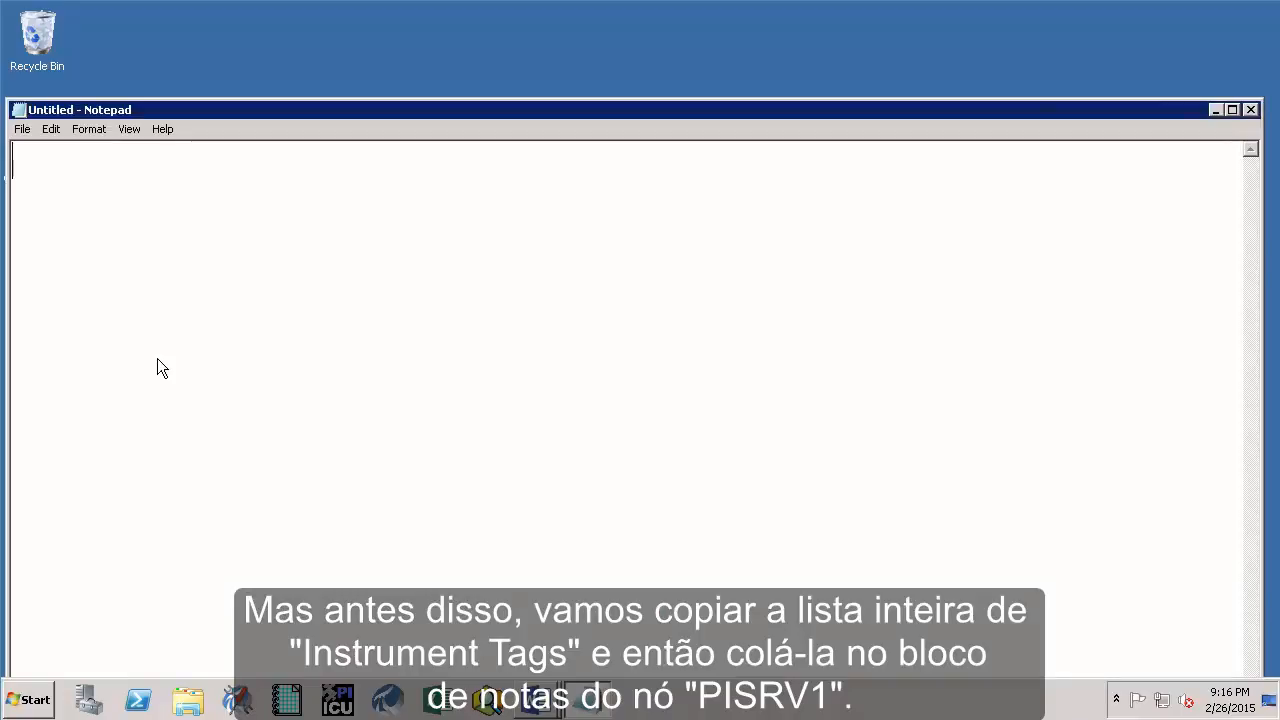
{"action": "key", "text": "ctrl+v"}
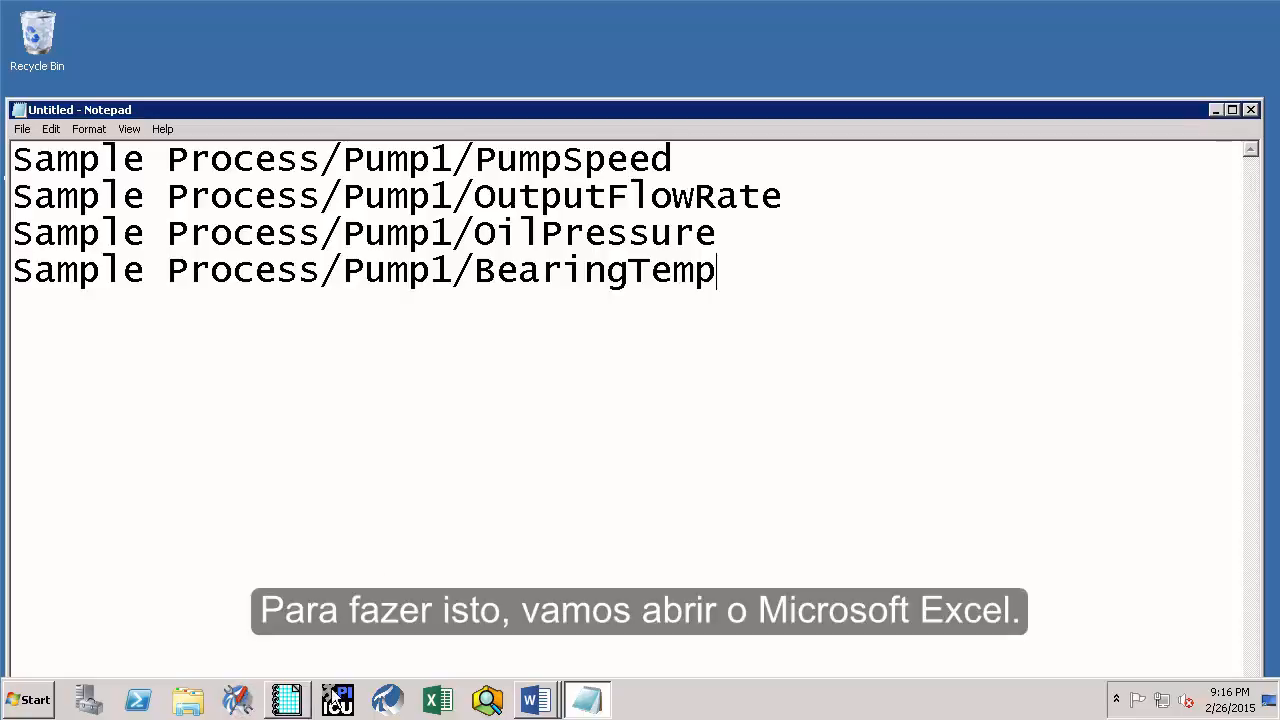
- Switch to Excel and create a blank workbook
{"action": "left_click", "coordinate": [444, 703]}
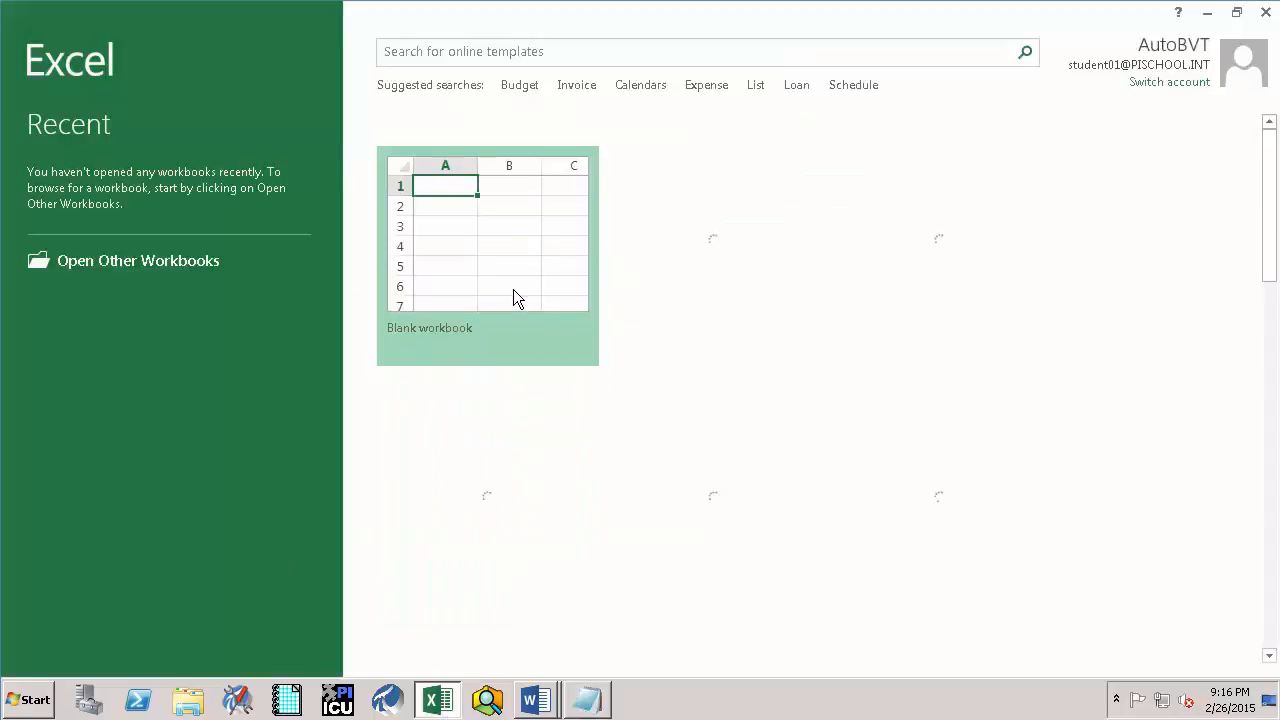
{"action": "left_click", "coordinate": [513, 289]}
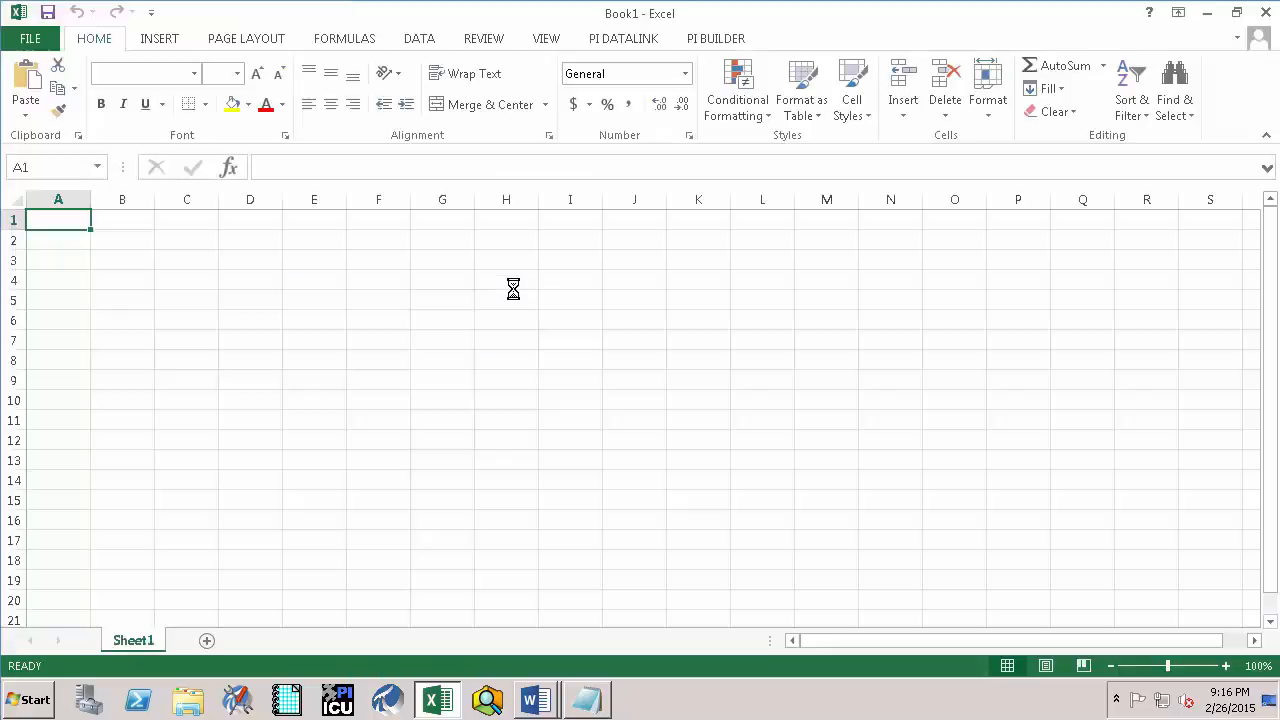
{"action": "left_click", "coordinate": [516, 284]}
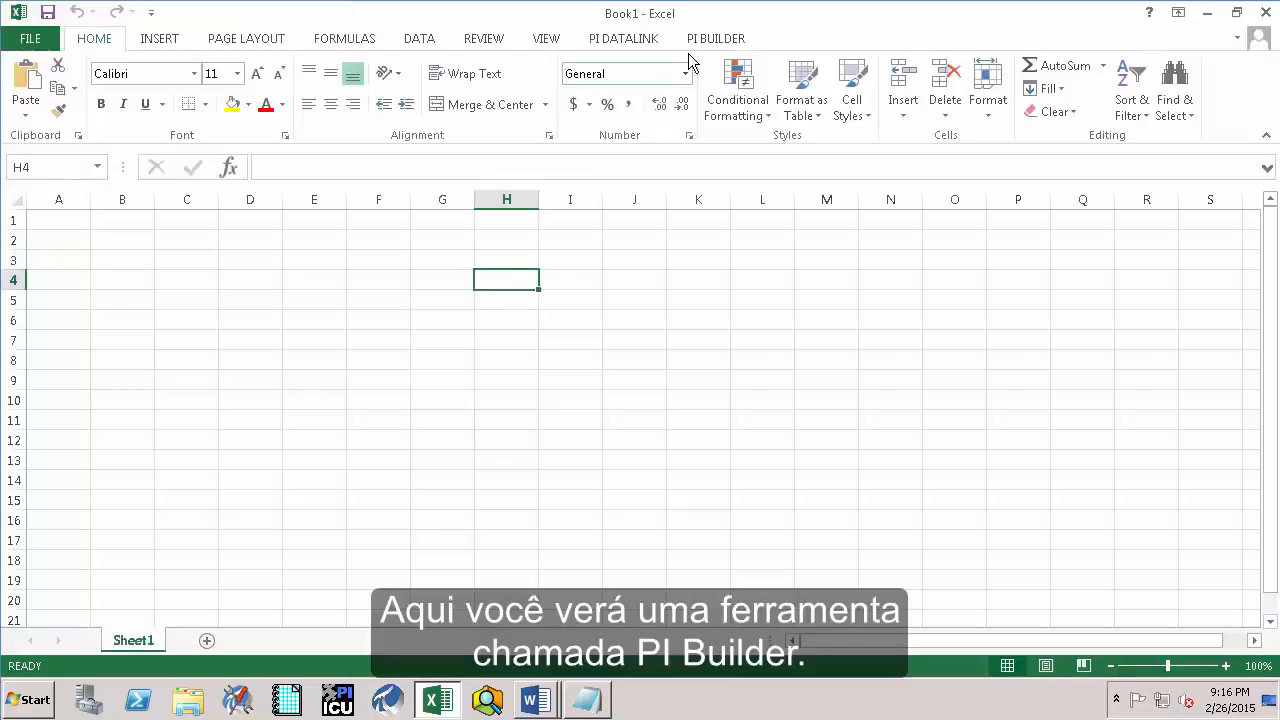
- Set PI Builder's PI Server connection to PISRV1
{"action": "left_click", "coordinate": [722, 42]}
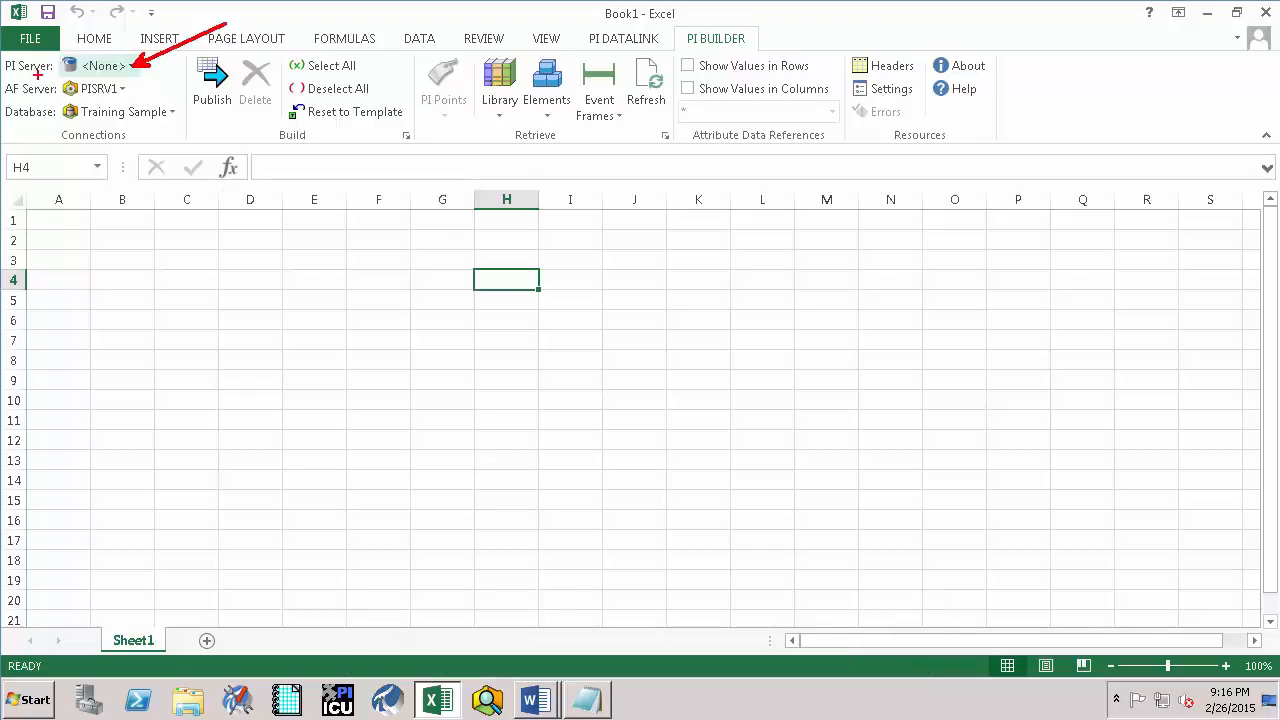
{"action": "left_click", "coordinate": [131, 68]}
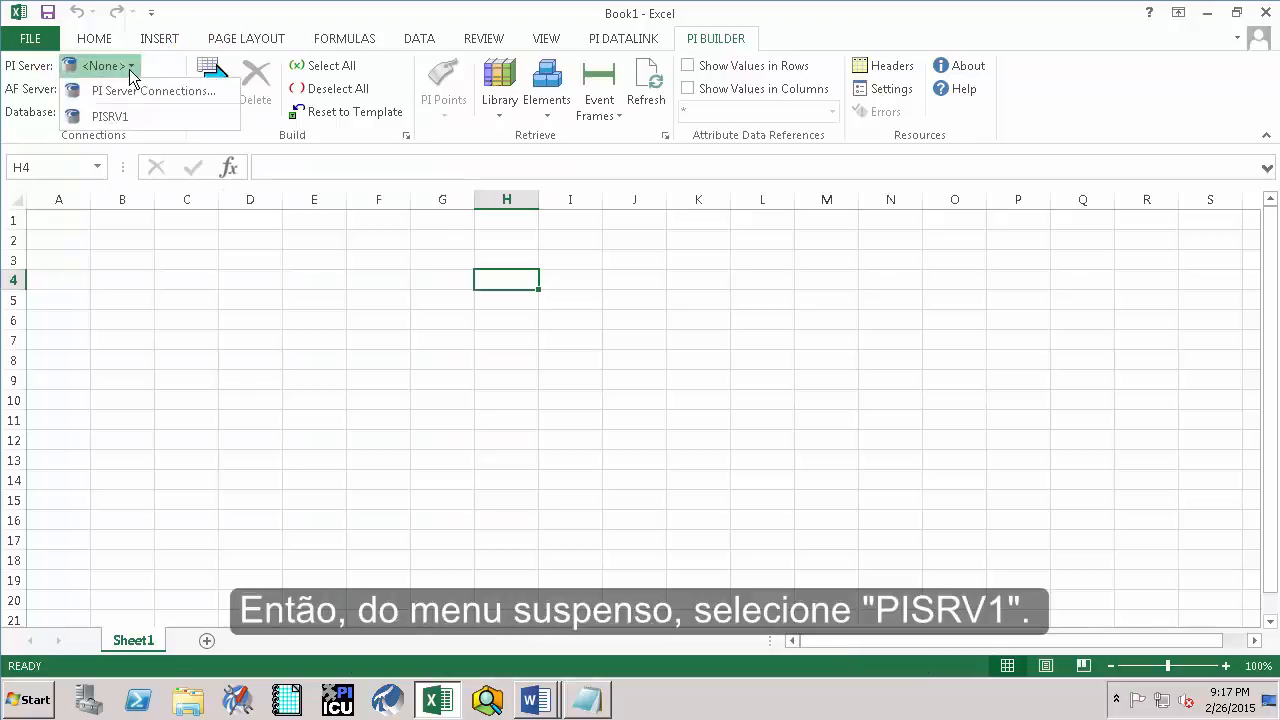
{"action": "left_click", "coordinate": [127, 121]}
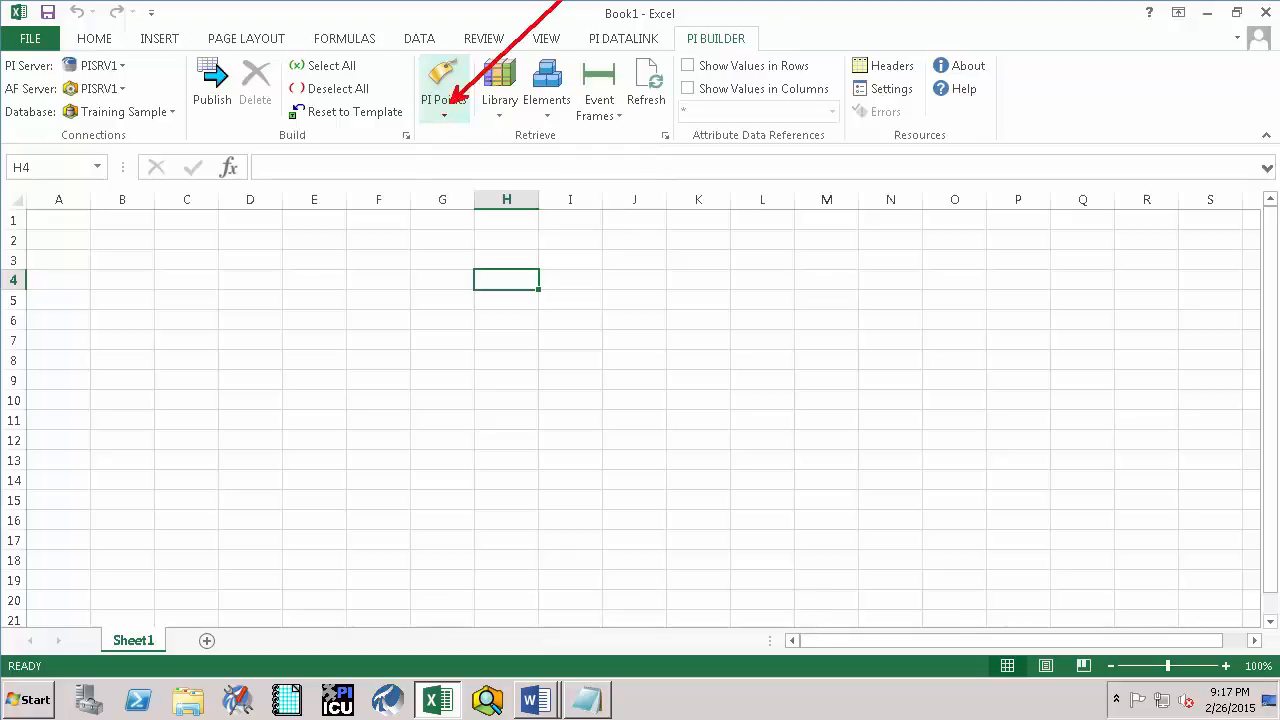
- Find PI points matching pump1* on PISRV1 and choose Pump1.FlowRate for retrieval
{"action": "left_click", "coordinate": [459, 118]}
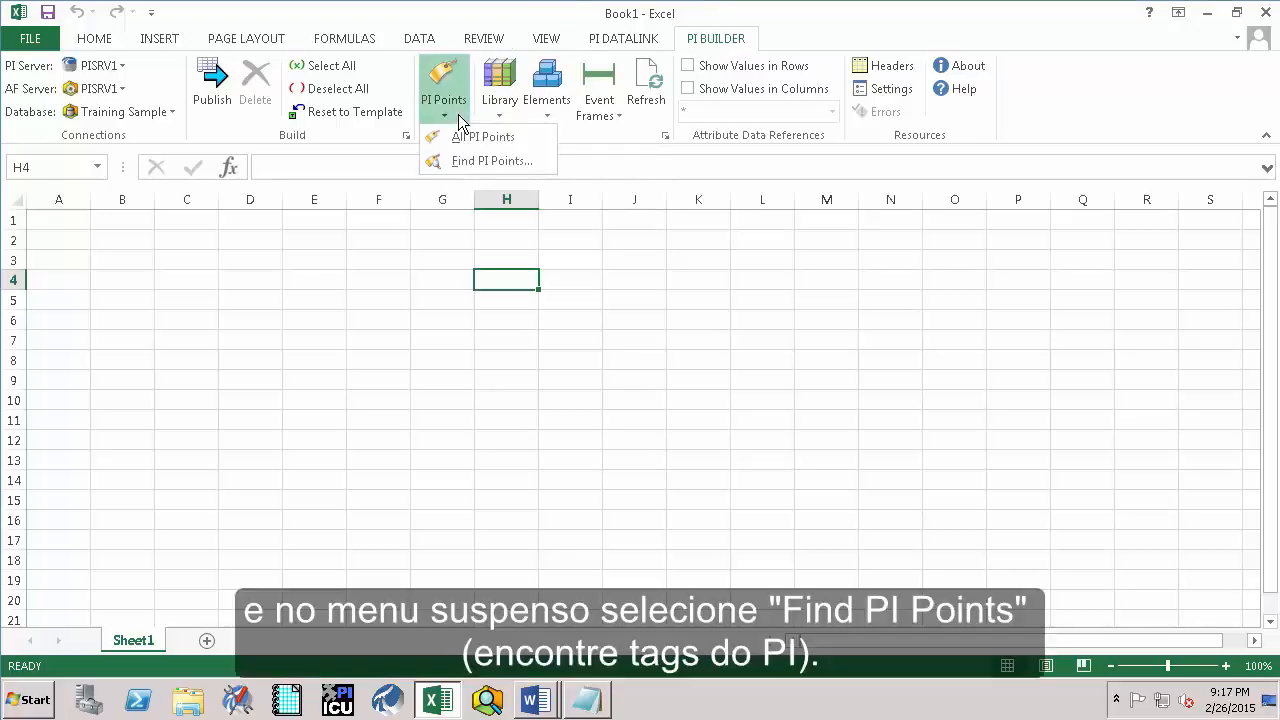
{"action": "left_click", "coordinate": [468, 162]}
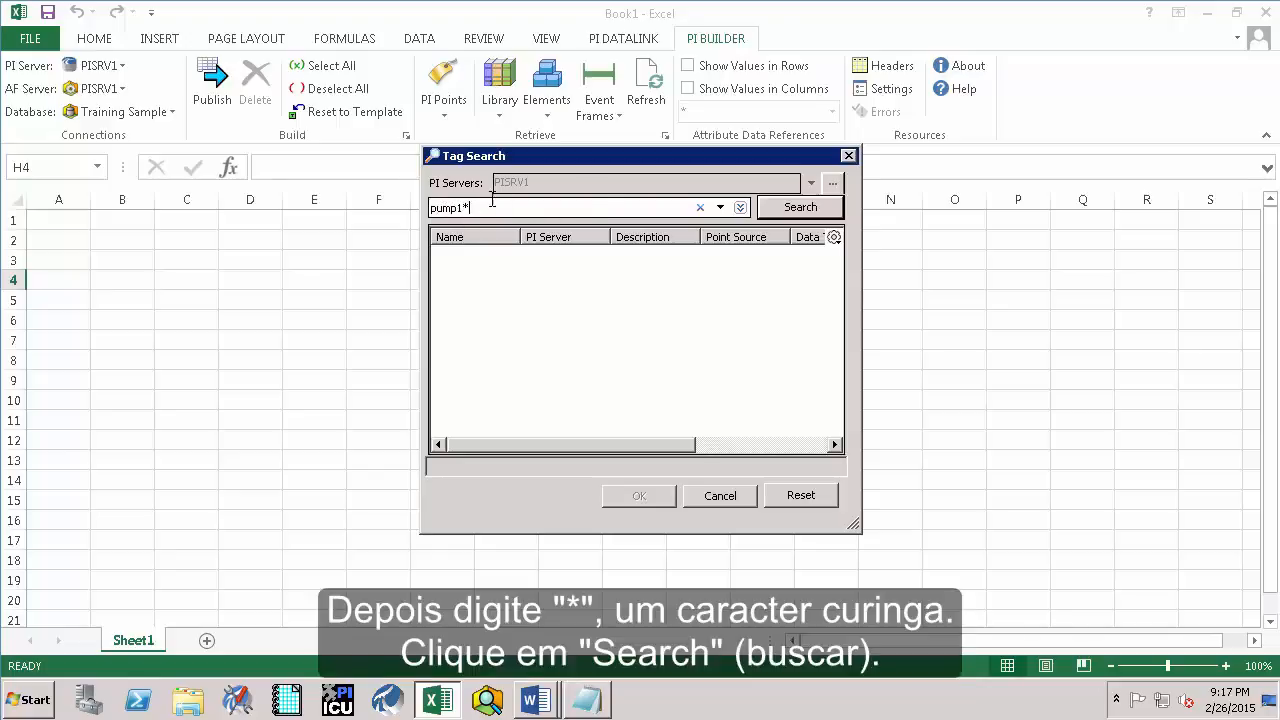
{"action": "left_click", "coordinate": [800, 207]}
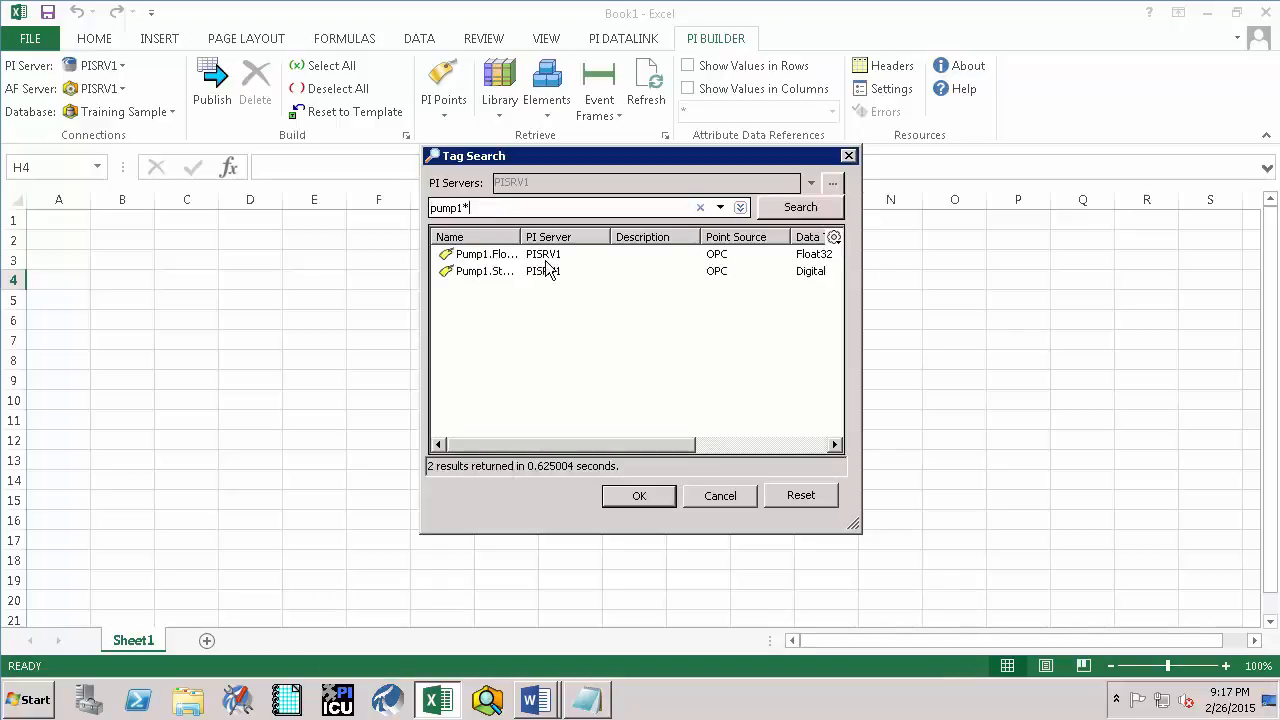
{"action": "left_click", "coordinate": [497, 256]}
{"action": "left_click_drag", "start_coordinate": [521, 234], "coordinate": [612, 231]}
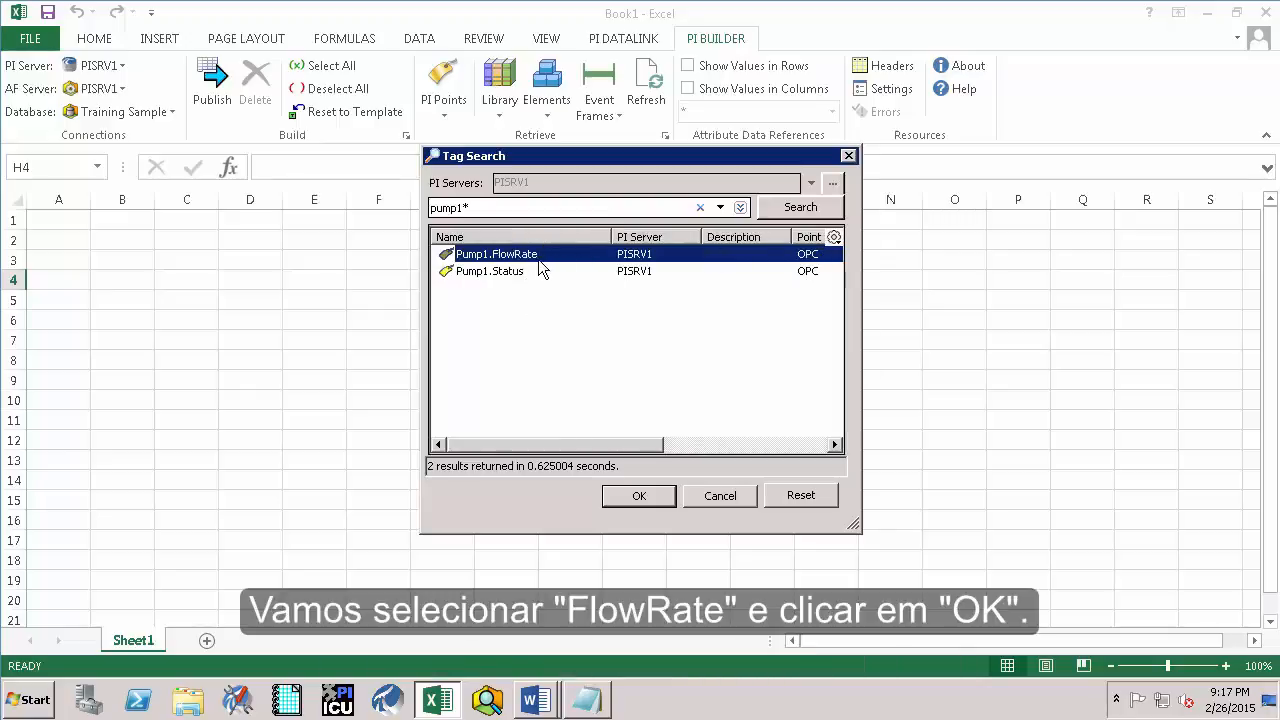
{"action": "left_click", "coordinate": [497, 273]}
{"action": "left_click", "coordinate": [500, 260]}
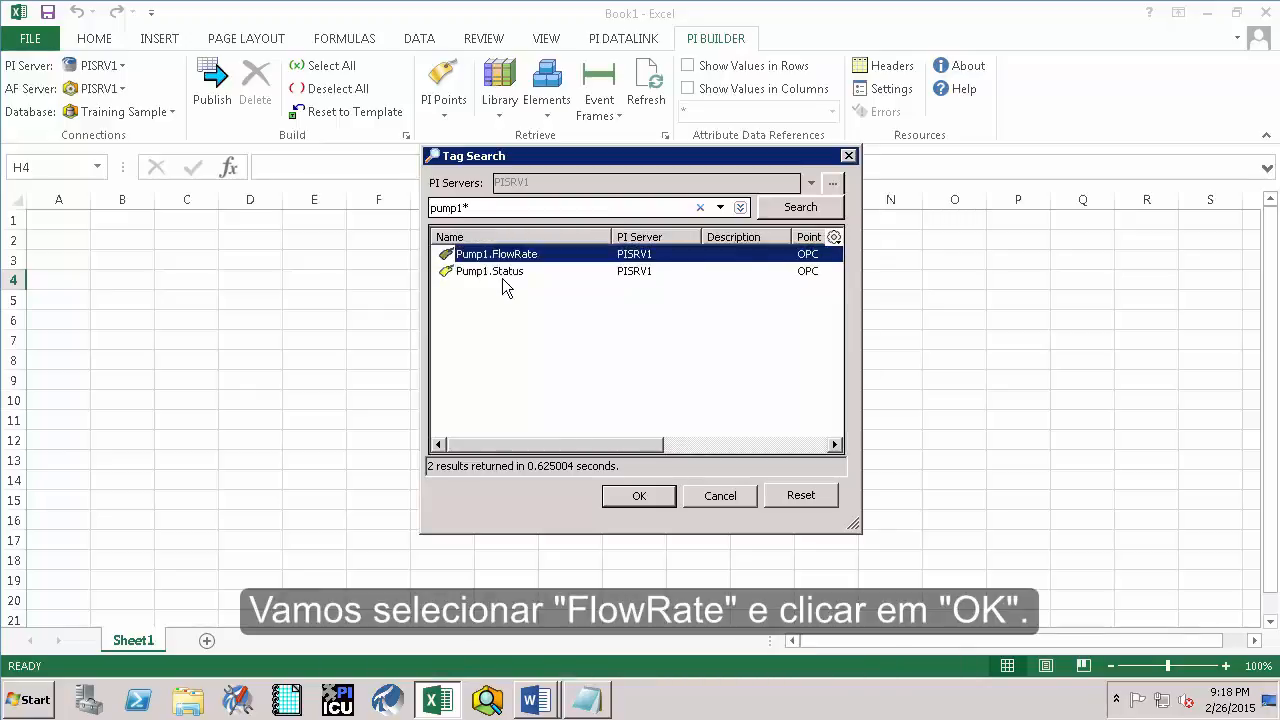
{"action": "left_click", "coordinate": [637, 496]}
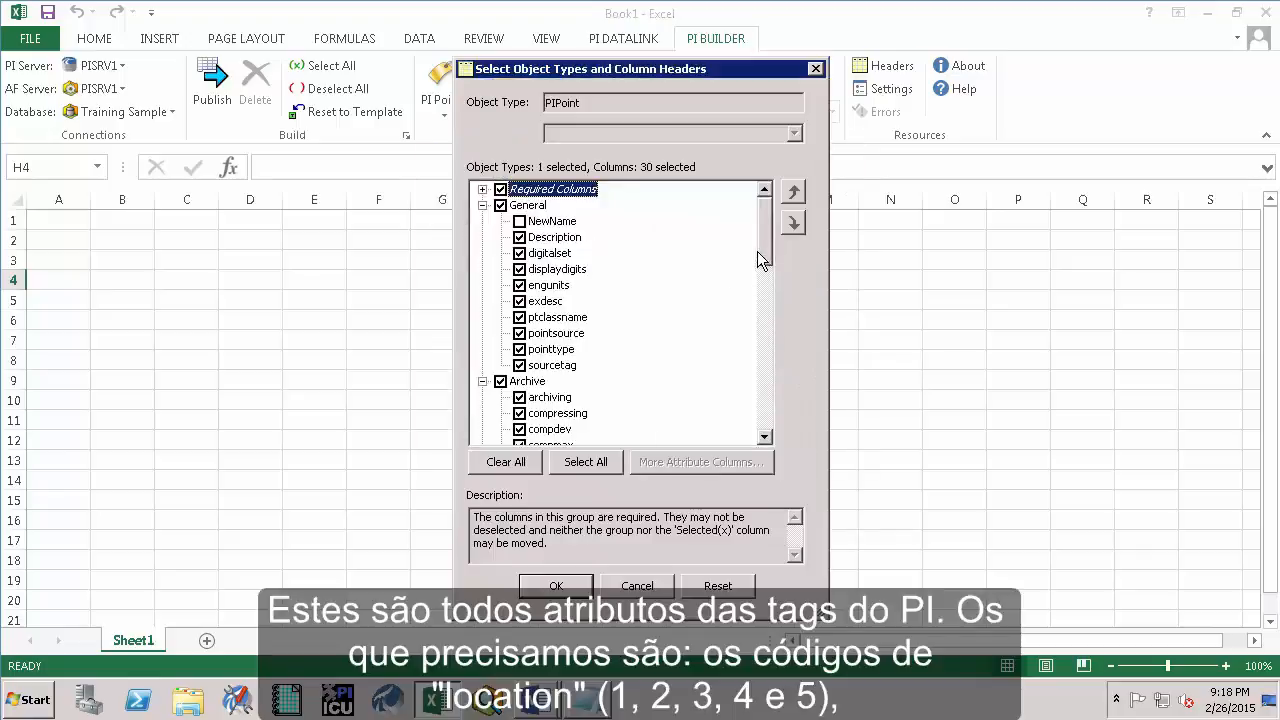
- Include the Classic attributes location1 through location5 and instrumenttag among the column headers to retrieve
{"action": "left_click_drag", "start_coordinate": [767, 248], "coordinate": [792, 448]}
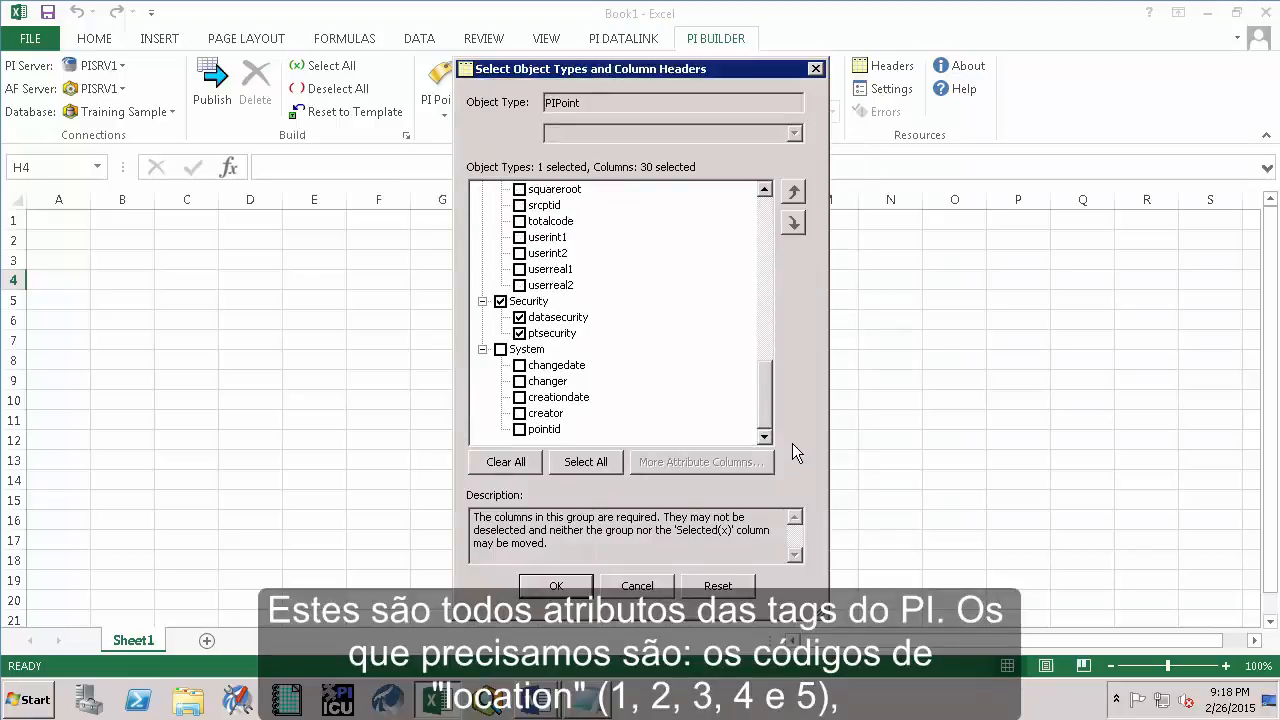
{"action": "left_click_drag", "start_coordinate": [785, 363], "coordinate": [663, 330]}
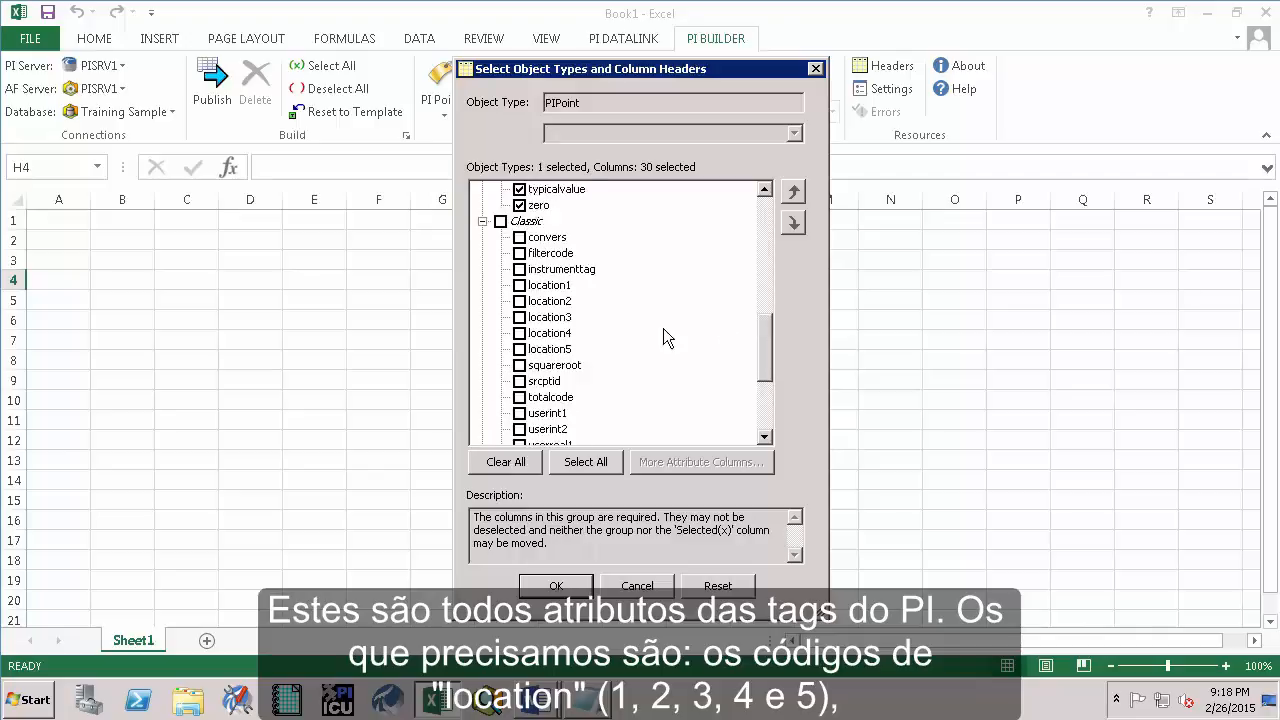
{"action": "left_click", "coordinate": [518, 286]}
{"action": "left_click", "coordinate": [519, 301]}
{"action": "left_click", "coordinate": [519, 317]}
{"action": "left_click", "coordinate": [519, 333]}
{"action": "left_click", "coordinate": [519, 349]}
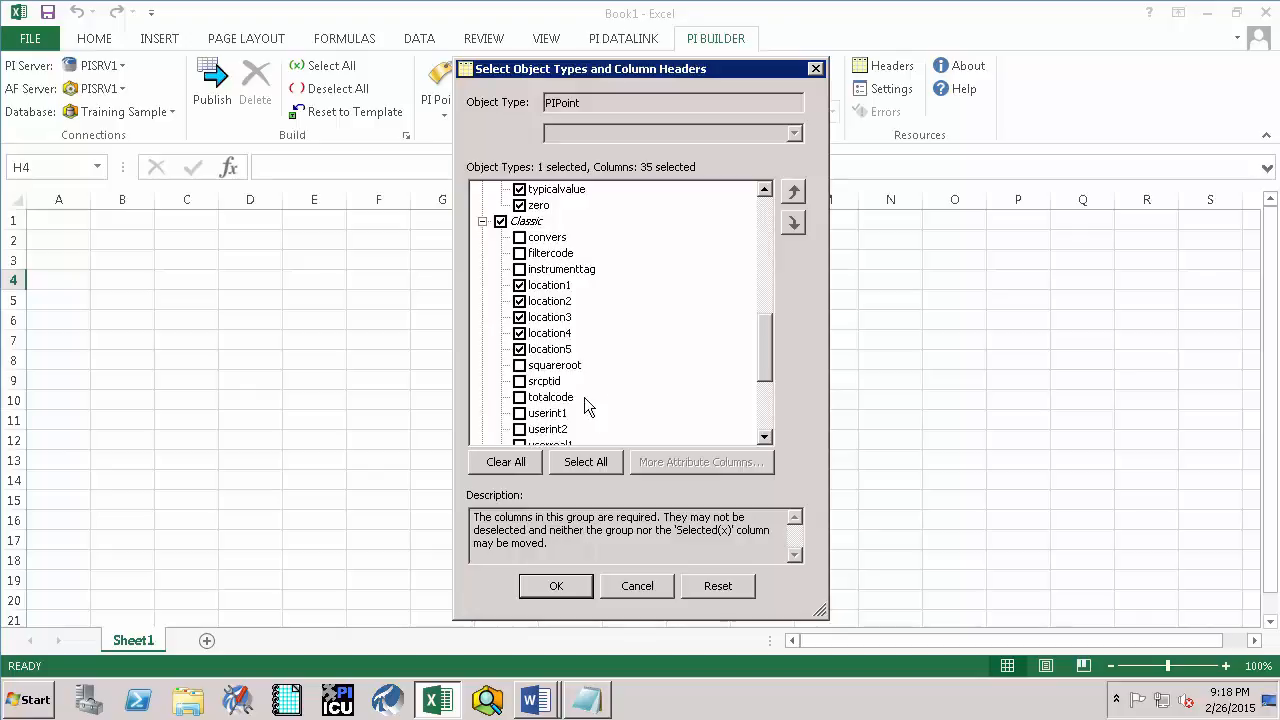
{"action": "left_click", "coordinate": [519, 269]}
- Check the chosen attribute columns and retrieve the Pump1.FlowRate configuration into the worksheet
{"action": "left_click_drag", "start_coordinate": [763, 364], "coordinate": [743, 244]}
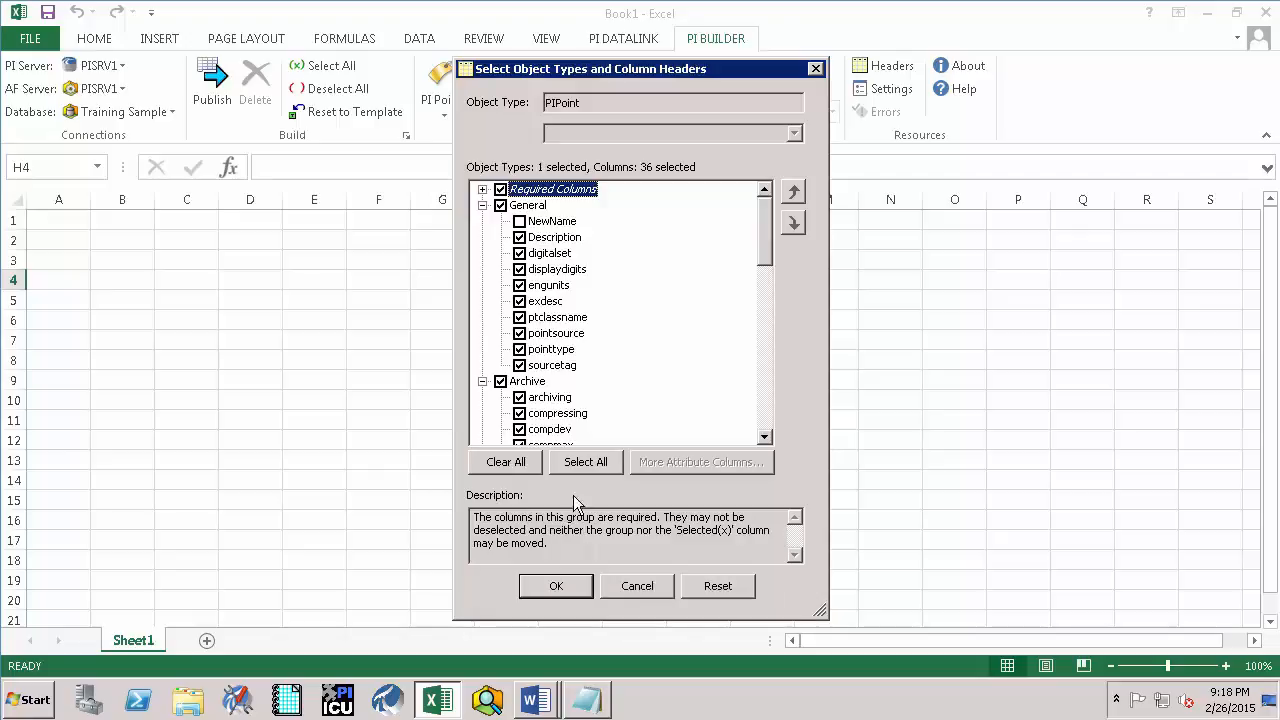
{"action": "left_click_drag", "start_coordinate": [765, 250], "coordinate": [771, 366]}
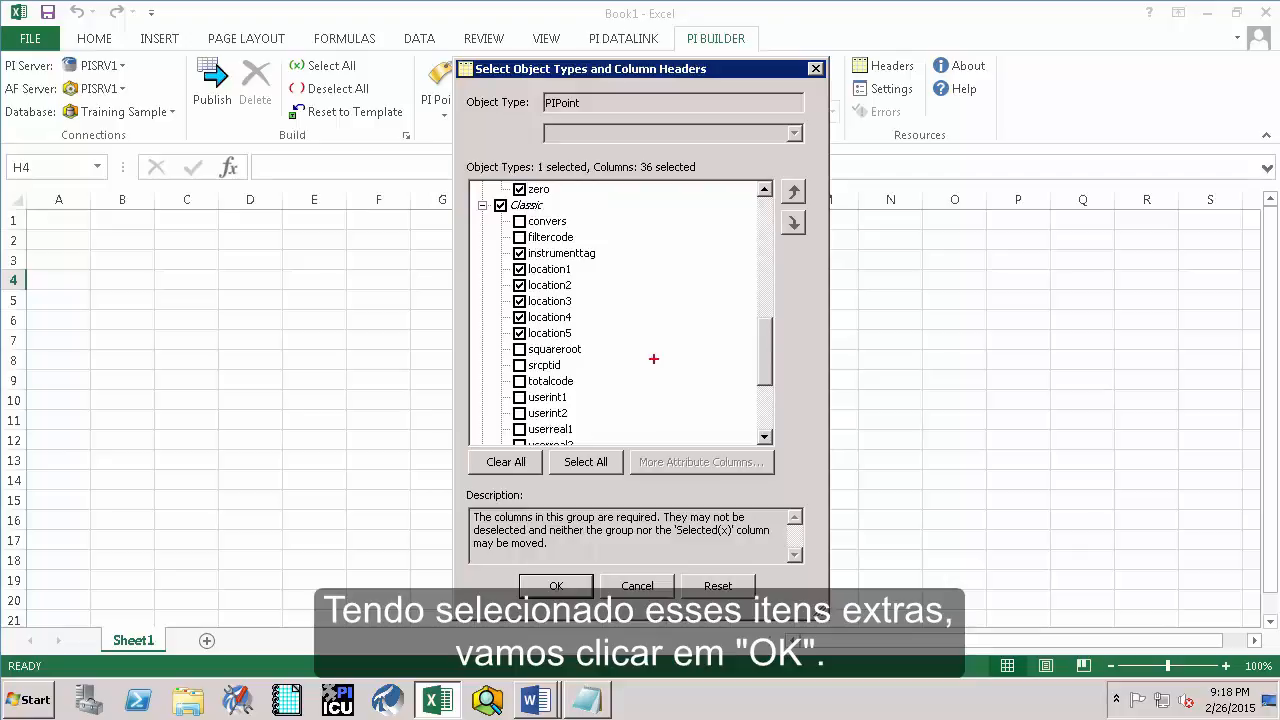
{"action": "left_click_drag", "start_coordinate": [592, 302], "coordinate": [664, 240]}
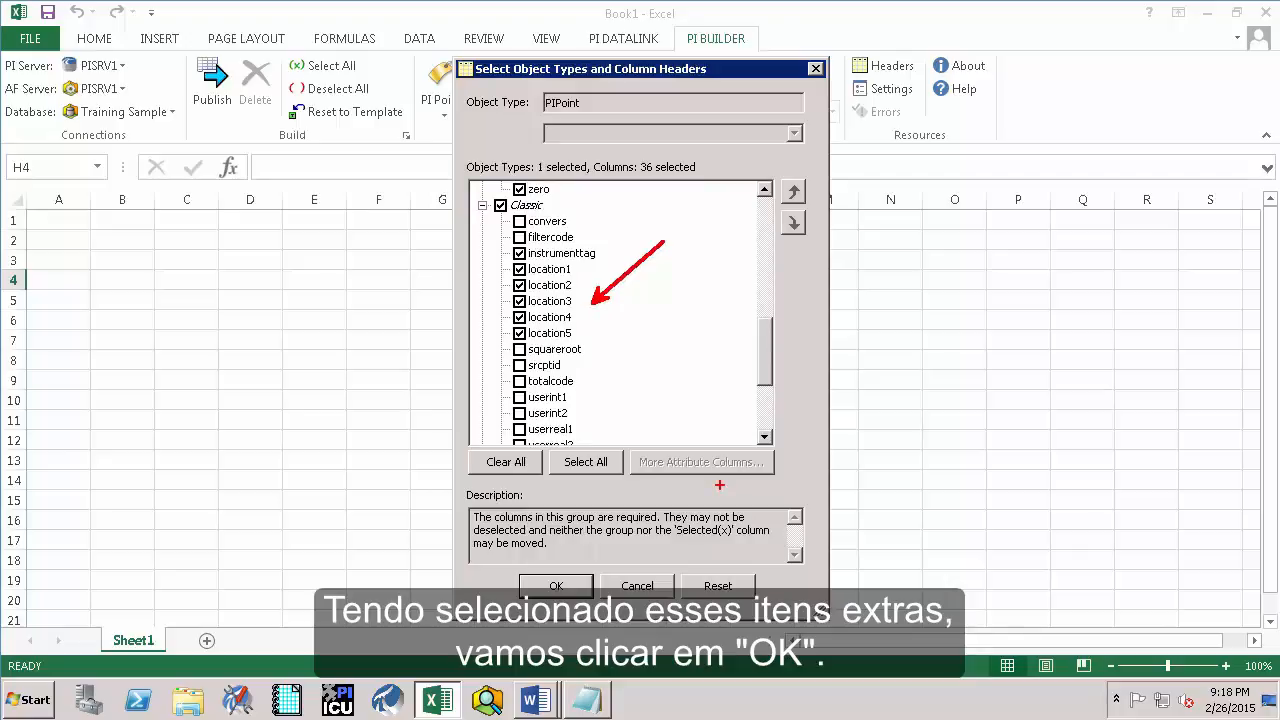
{"action": "left_click", "coordinate": [564, 582]}
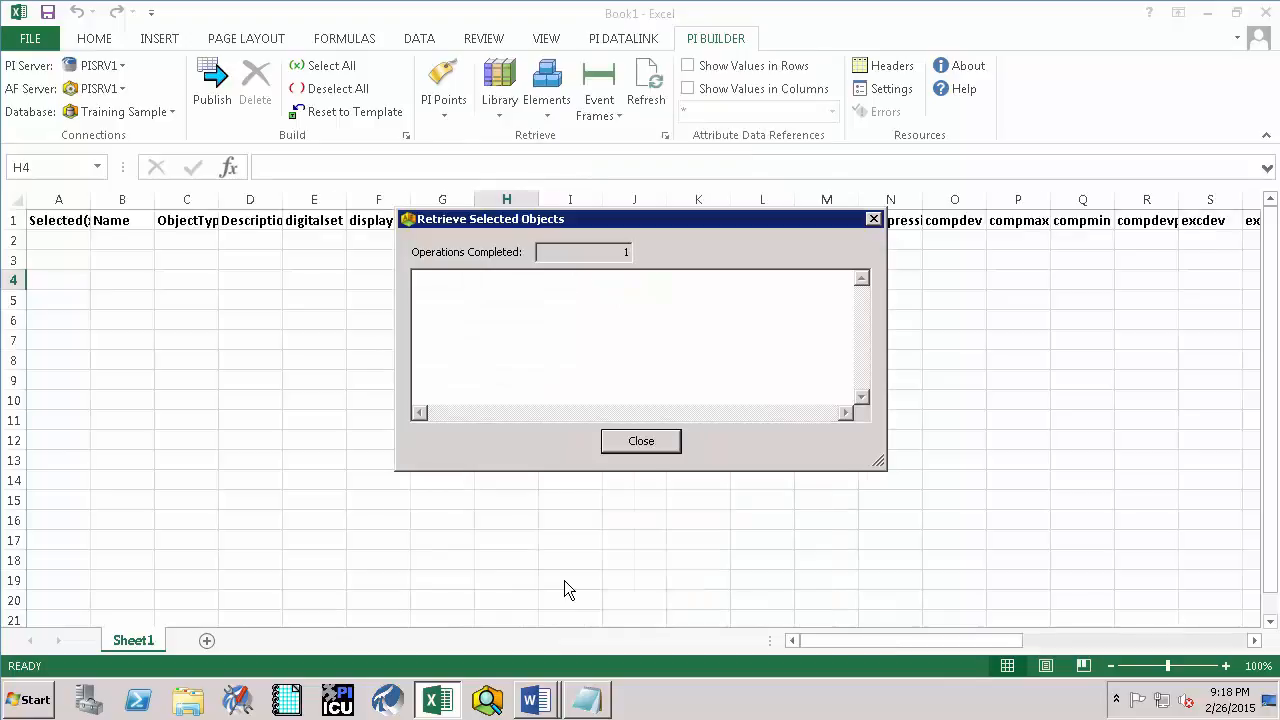
{"action": "left_click", "coordinate": [640, 442]}
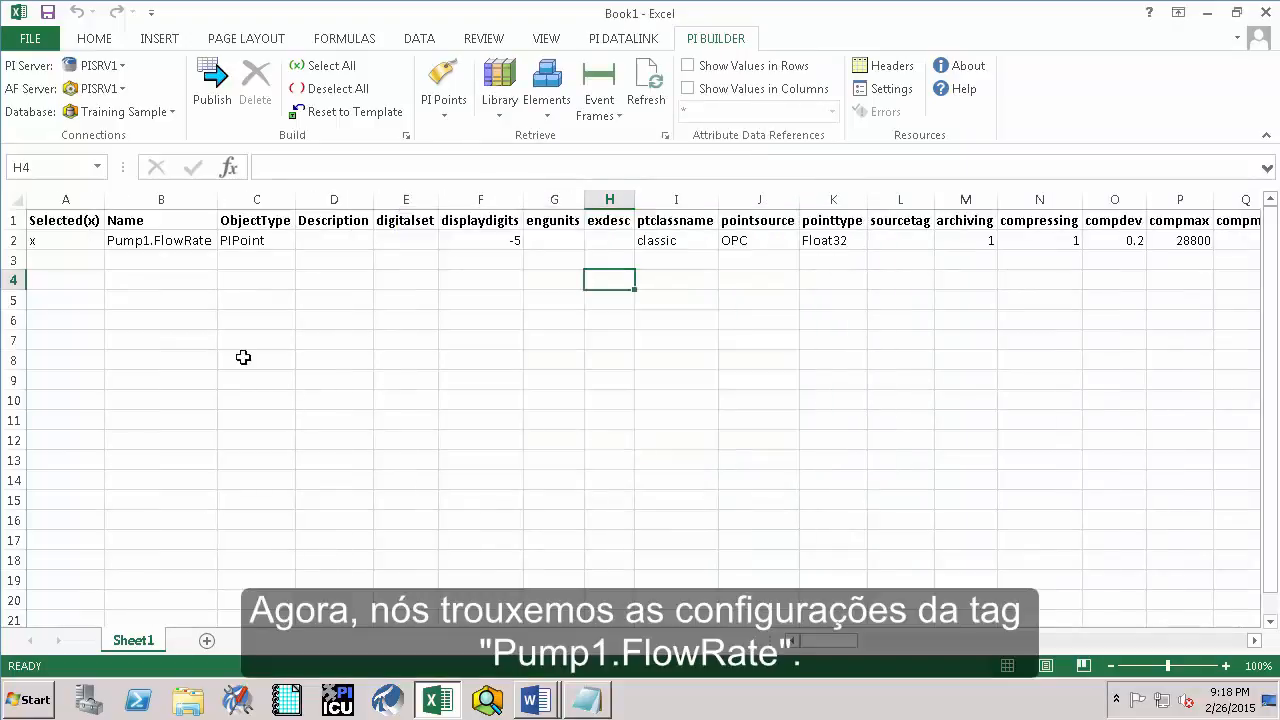
{"action": "left_click", "coordinate": [40, 238]}
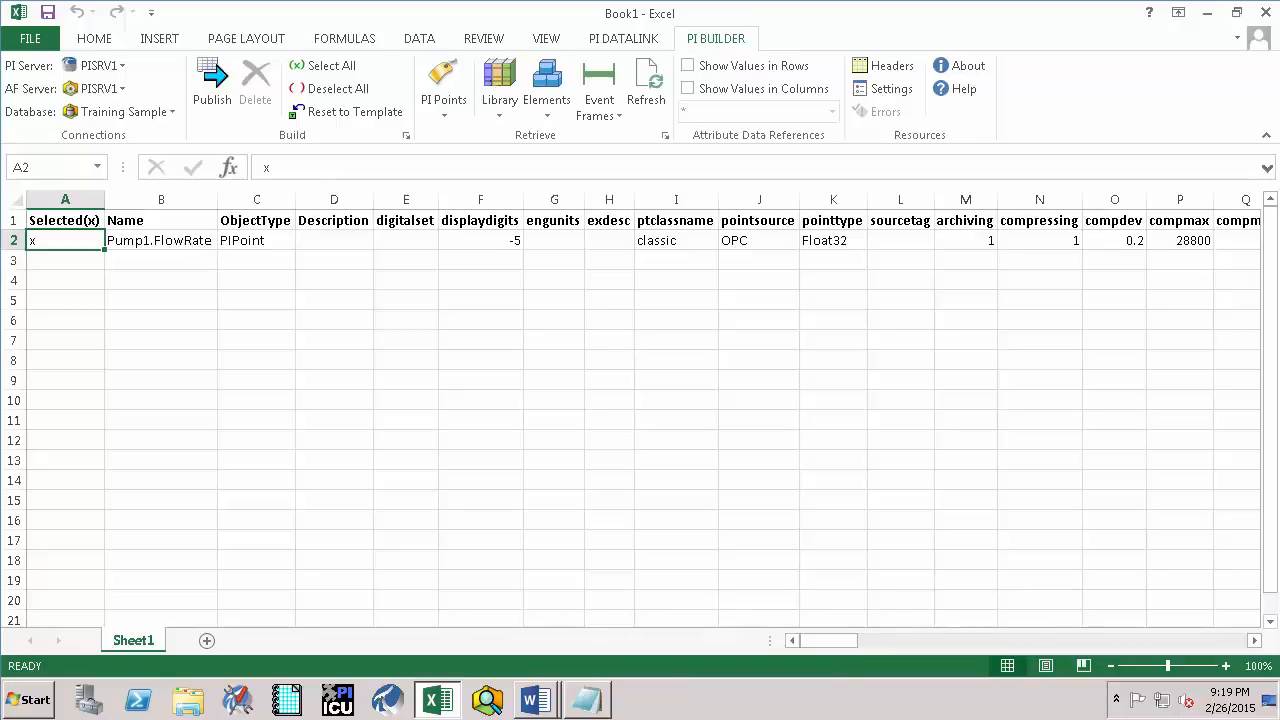
{"action": "left_click", "coordinate": [410, 358]}
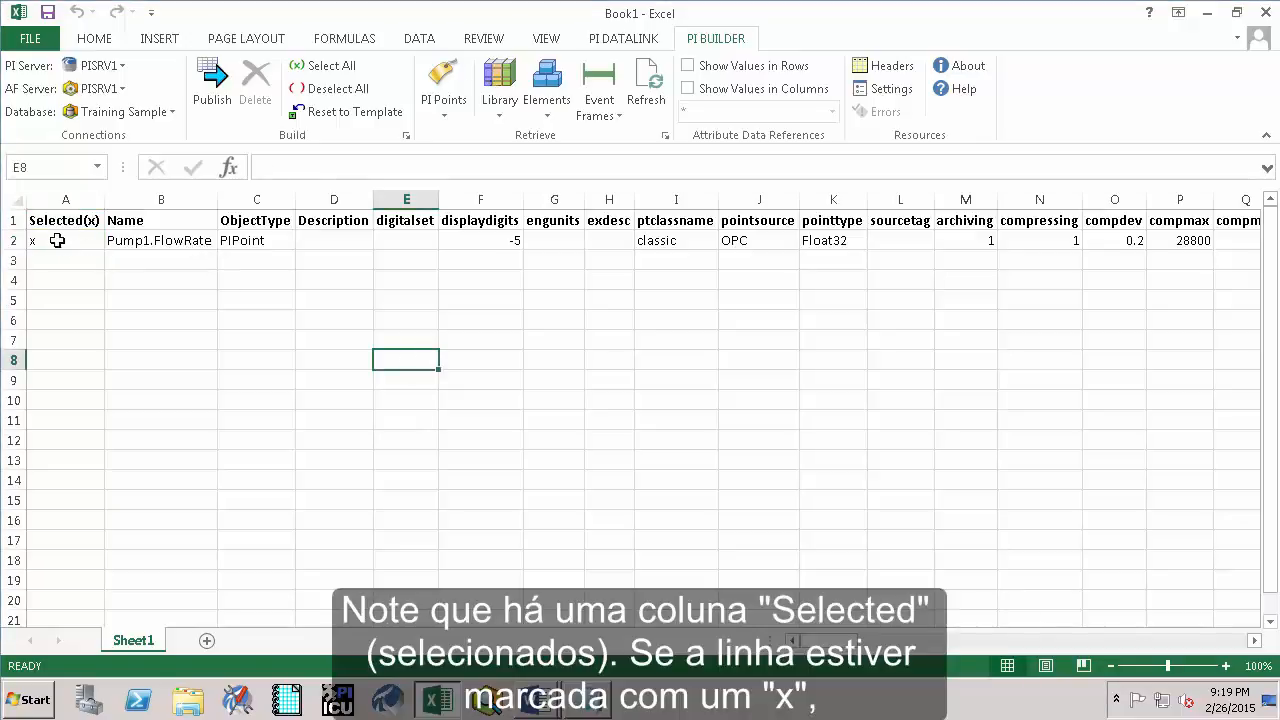
{"action": "key", "text": "ctrl+2"}
{"action": "left_click_drag", "start_coordinate": [57, 240], "coordinate": [135, 170]}
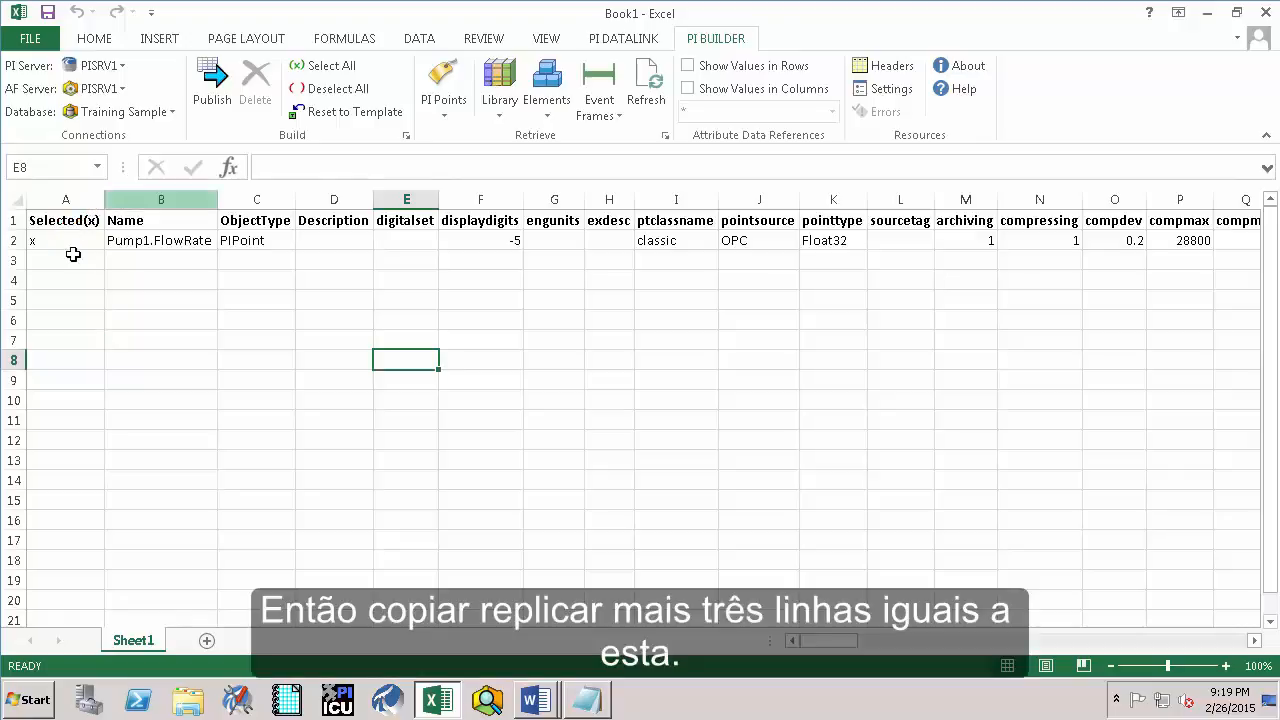
- Copy the Pump1.FlowRate row into the three rows below it, rows 3 to 5
{"action": "left_click", "coordinate": [10, 240]}
{"action": "key", "text": "ctrl+c"}
{"action": "left_click_drag", "start_coordinate": [12, 260], "coordinate": [14, 298]}
{"action": "key", "text": "ctrl+v"}
{"action": "left_click", "coordinate": [65, 280]}
- Rename the tag in B2 as Pump1.PumpSpeed, using the PumpSpeed name from Notepad, and fit the Name column to its contents
{"action": "left_click", "coordinate": [151, 242]}
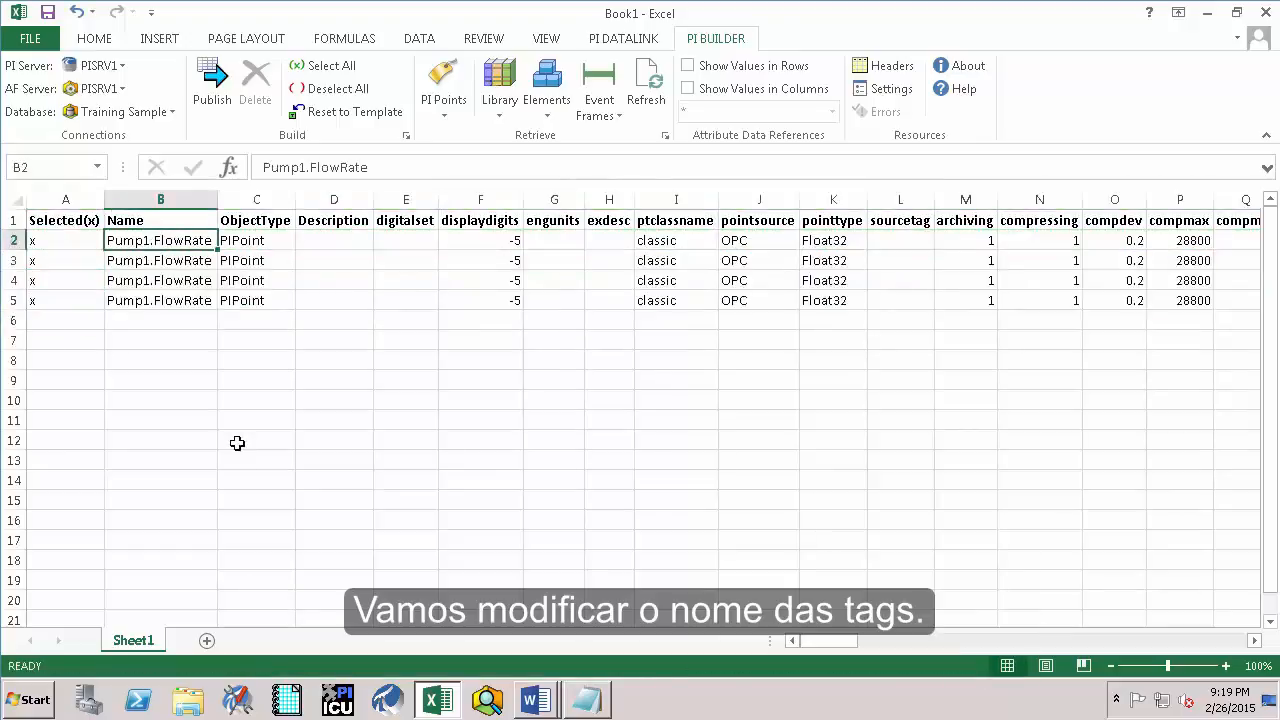
{"action": "left_click", "coordinate": [587, 700]}
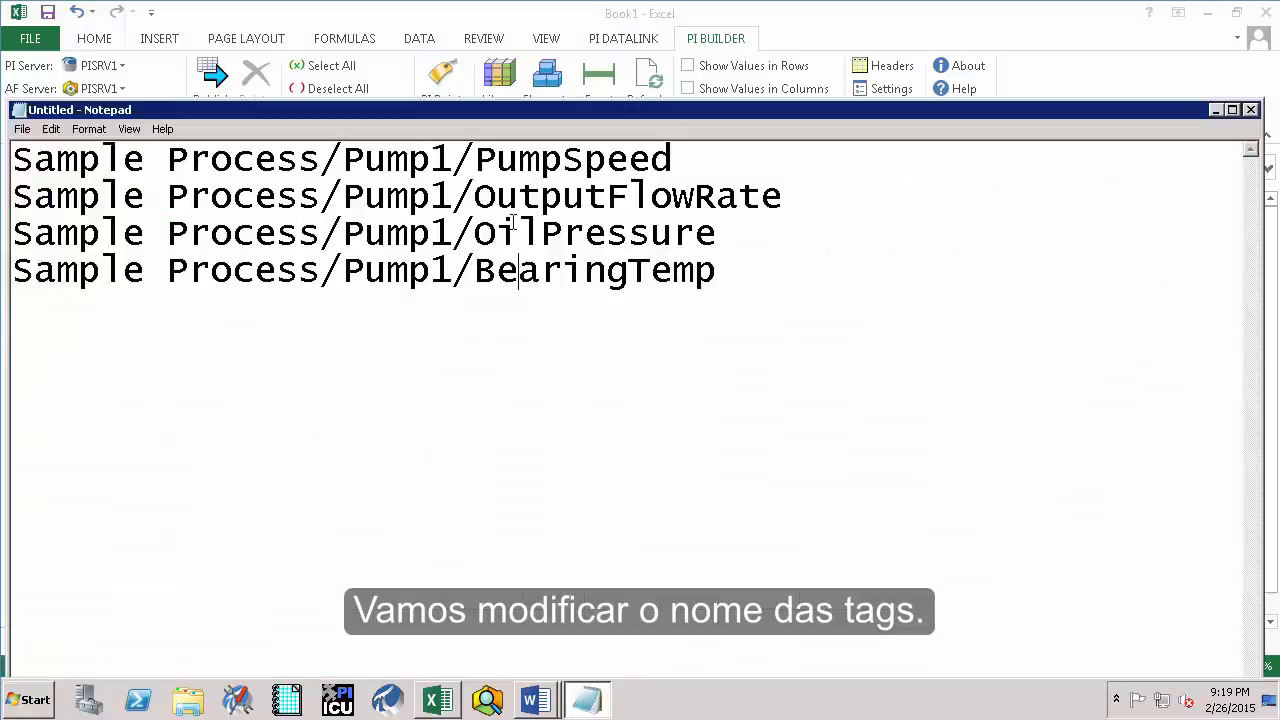
{"action": "left_click", "coordinate": [684, 160], "text": "shift"}
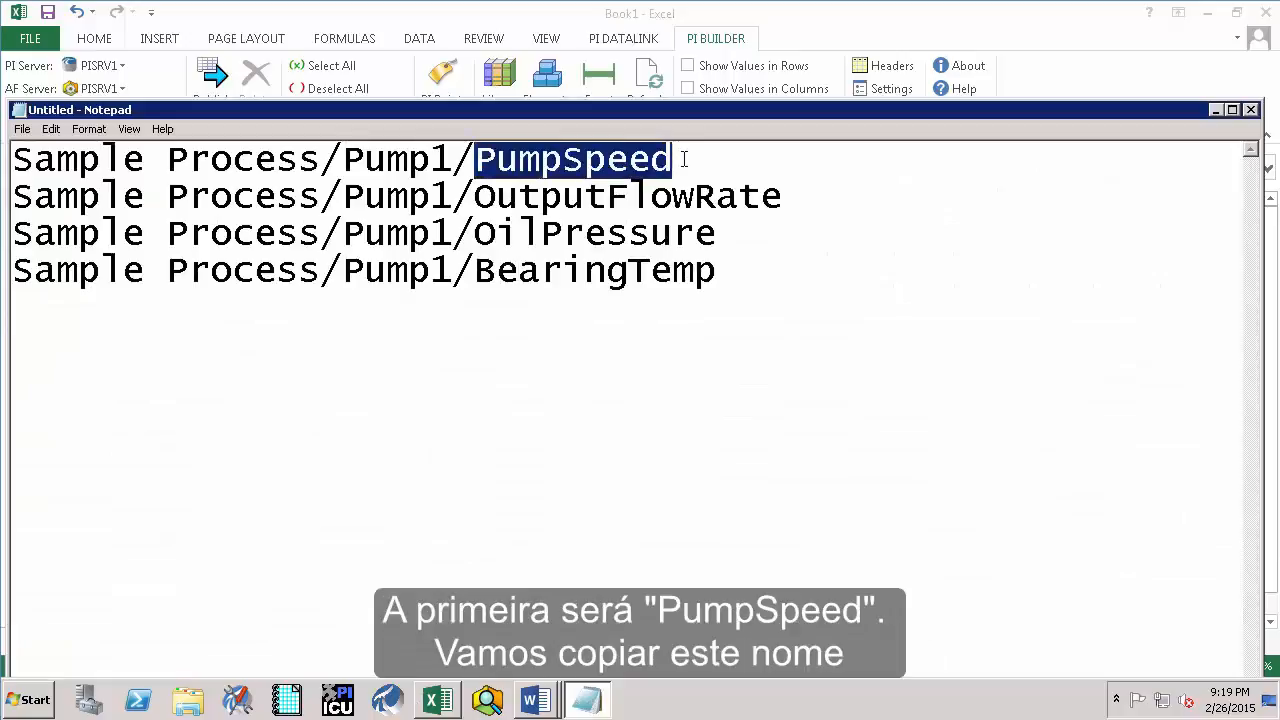
{"action": "left_click", "coordinate": [1218, 112]}
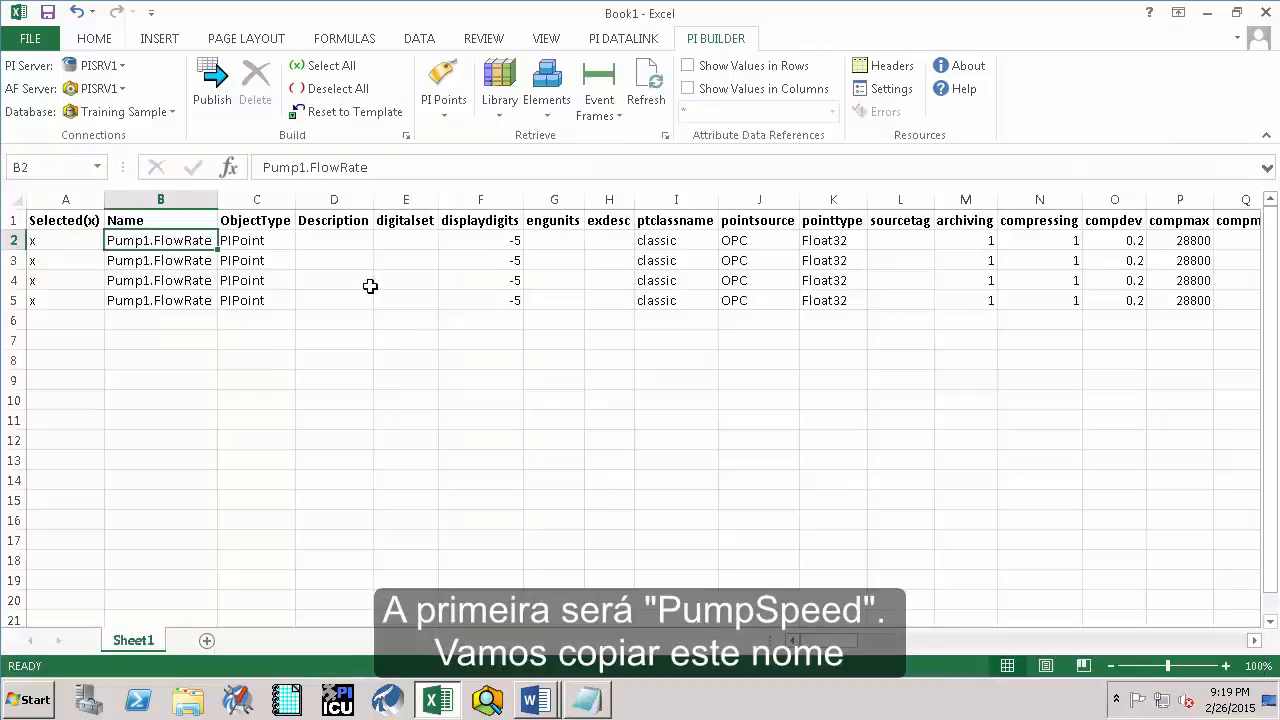
{"action": "left_click", "coordinate": [311, 165]}
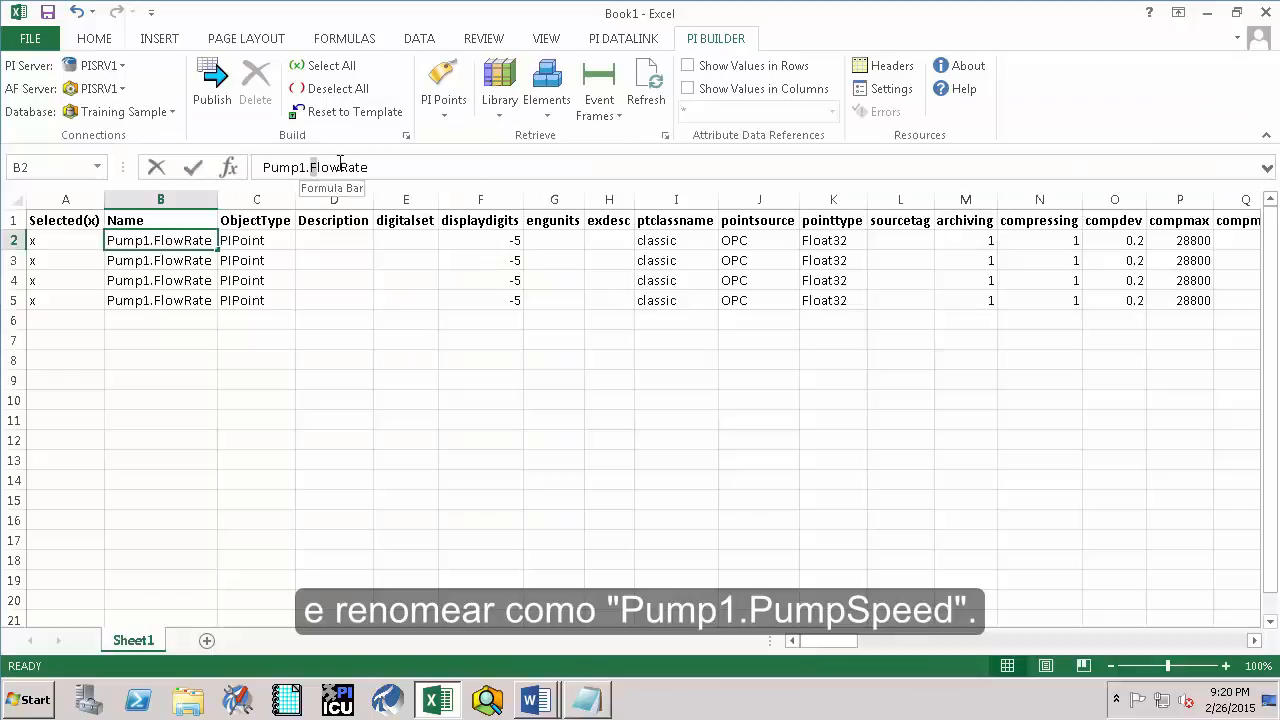
{"action": "key", "text": "shift+Home"}
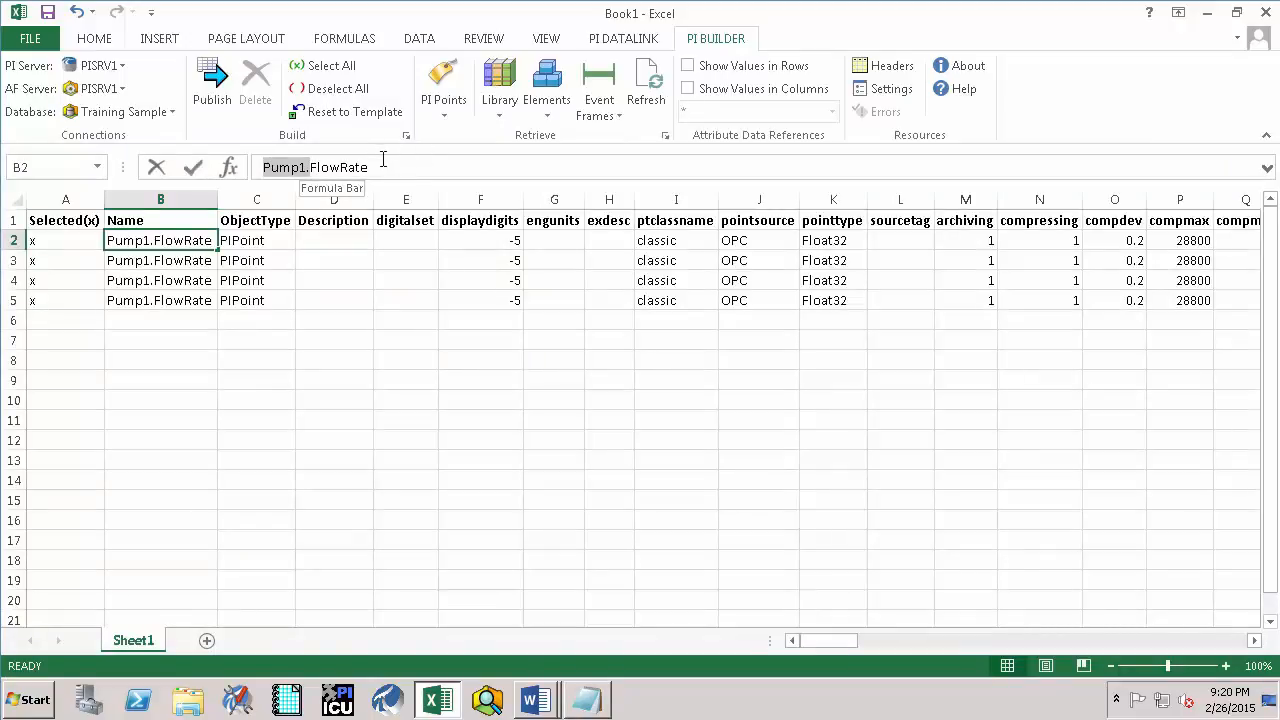
{"action": "double_click", "coordinate": [366, 167]}
{"action": "type", "text": "PumpSpeed"}
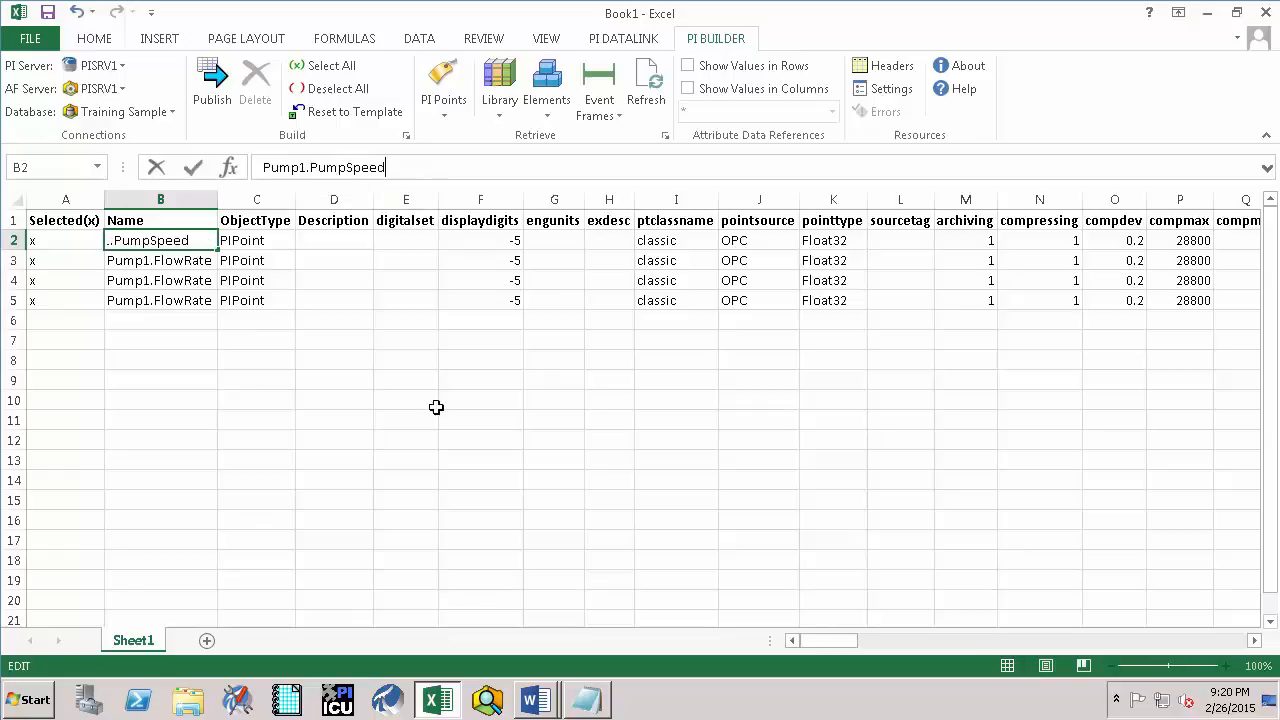
{"action": "left_click", "coordinate": [428, 405]}
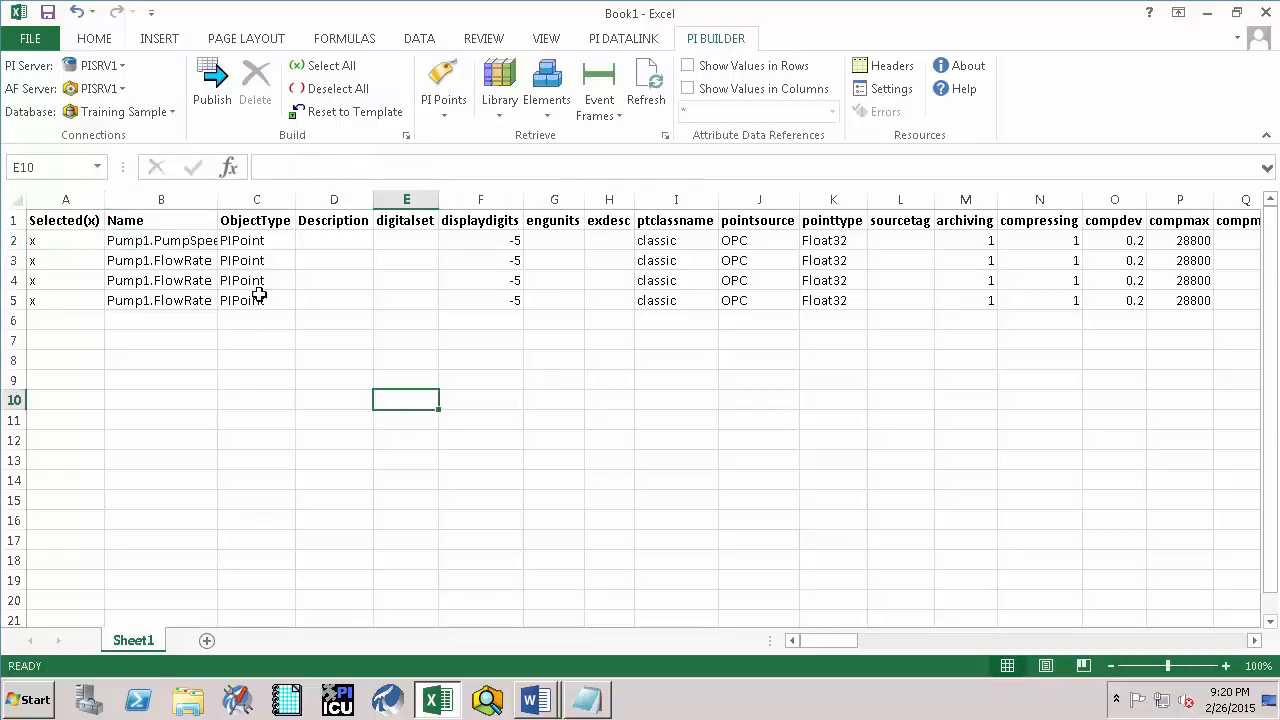
{"action": "double_click", "coordinate": [217, 200]}
{"action": "left_click", "coordinate": [197, 240]}
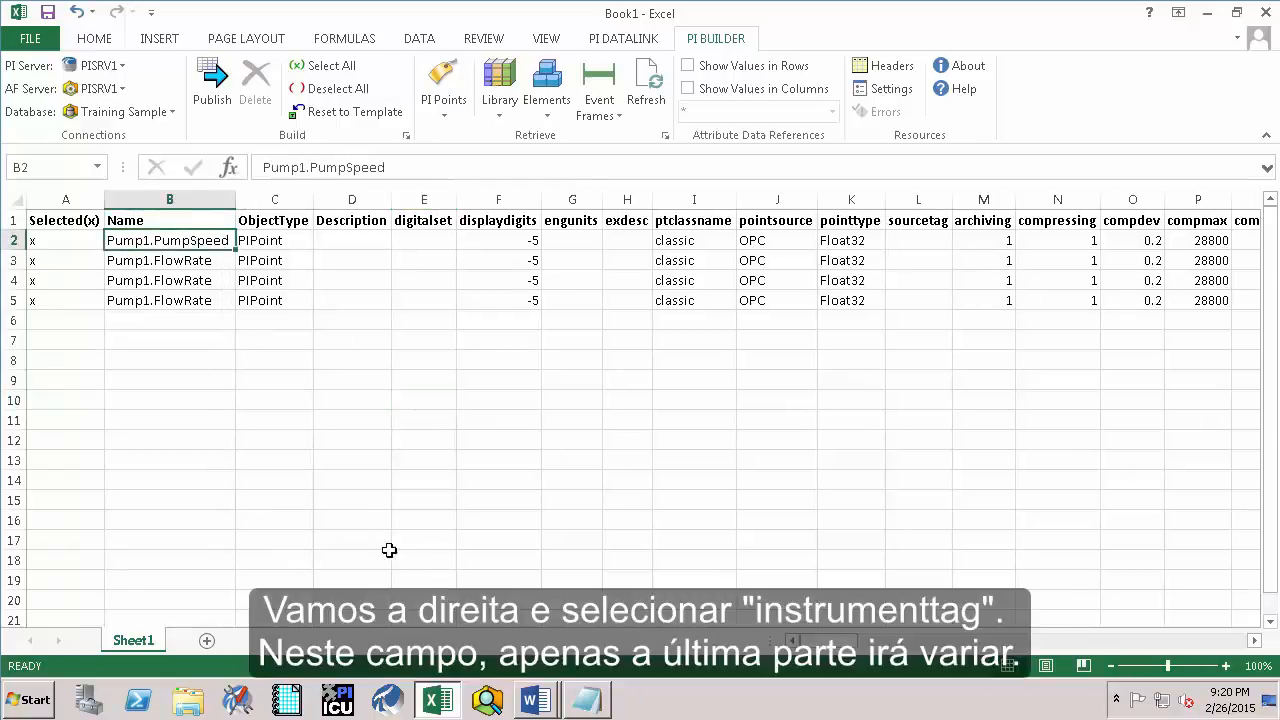
- Change the instrumenttag in AC2 to Sample Process/Pump1/PumpSpeed and widen the instrumenttag column
{"action": "left_click_drag", "start_coordinate": [836, 641], "coordinate": [1045, 645]}
{"action": "left_click", "coordinate": [859, 244]}
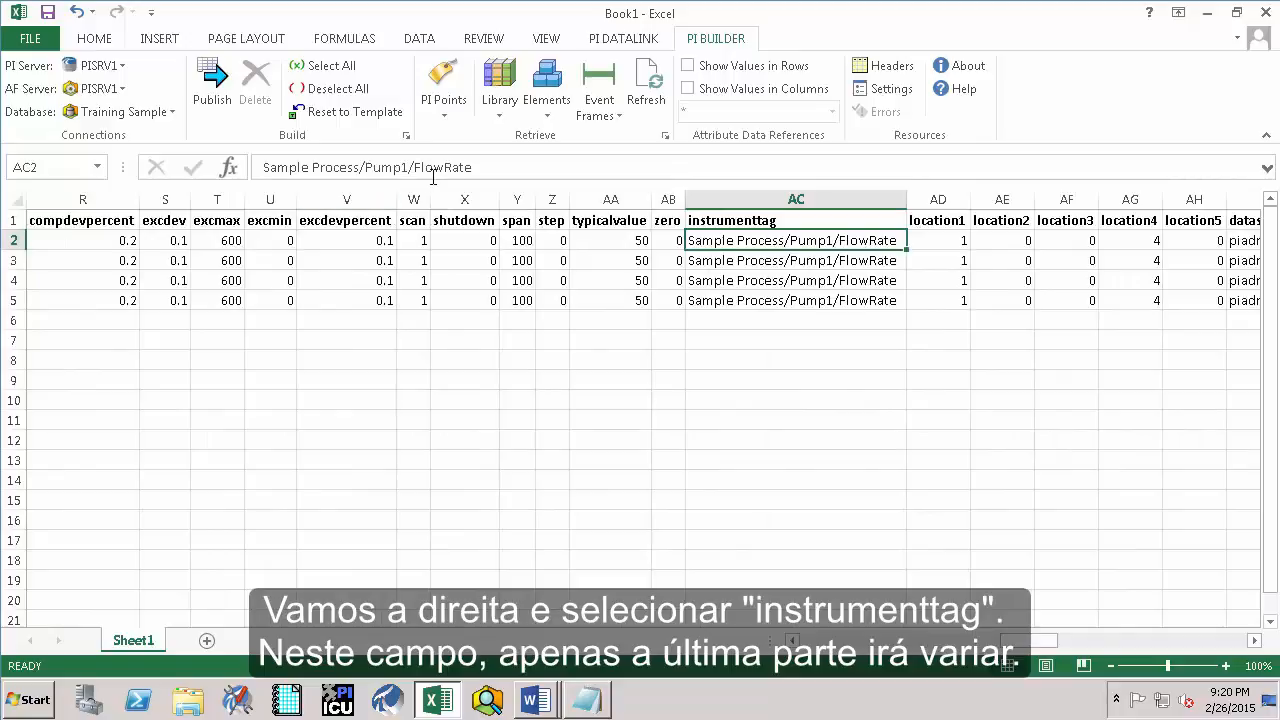
{"action": "left_click_drag", "start_coordinate": [415, 167], "coordinate": [485, 165]}
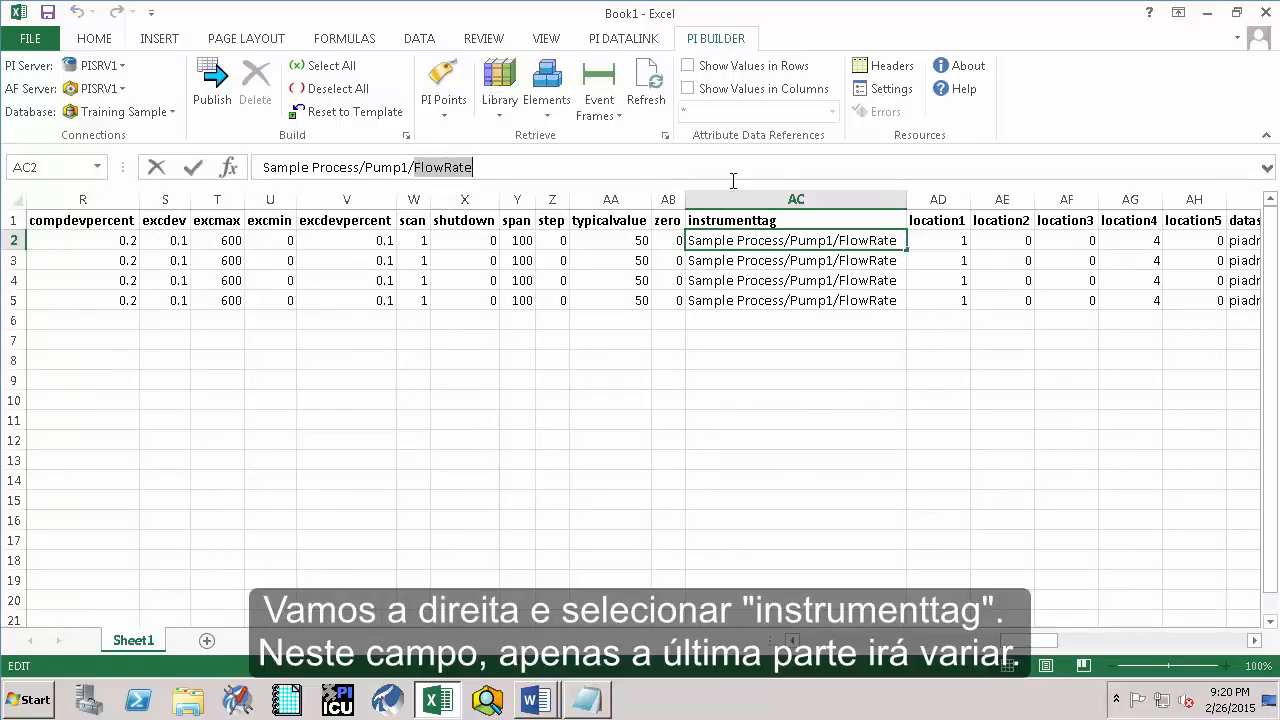
{"action": "type", "text": "PumpSpeed"}
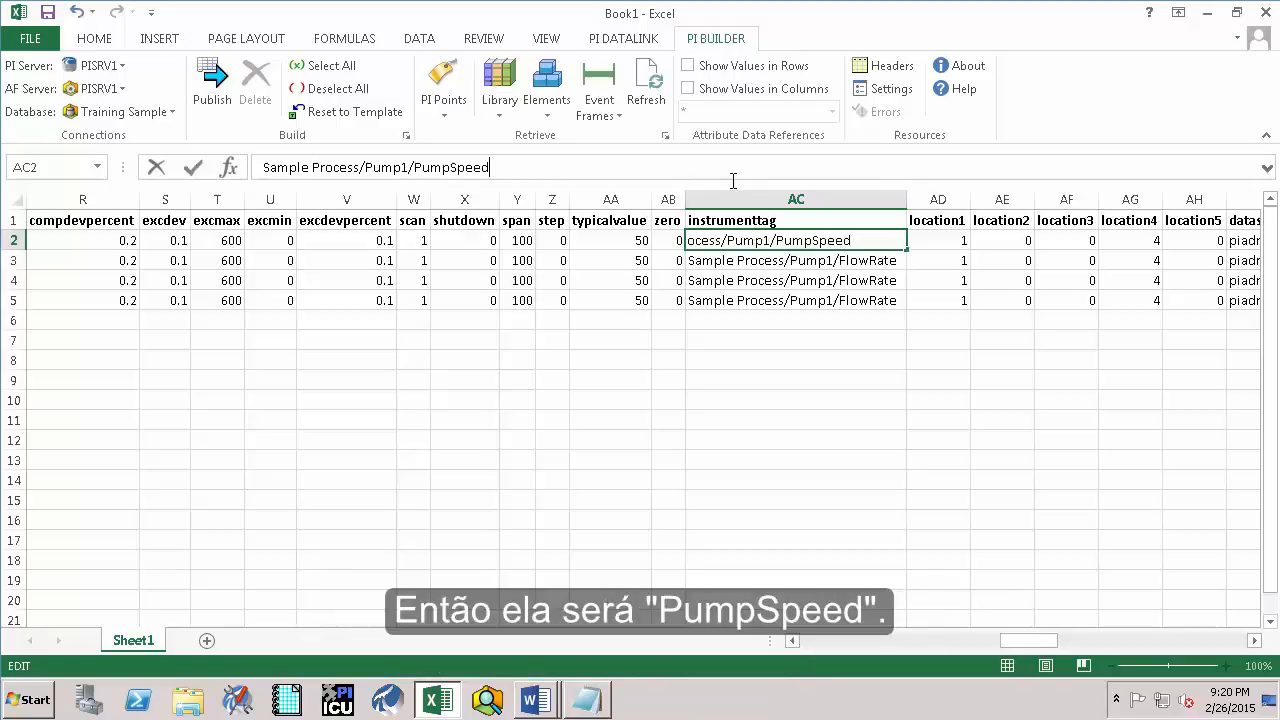
{"action": "key", "text": "Return"}
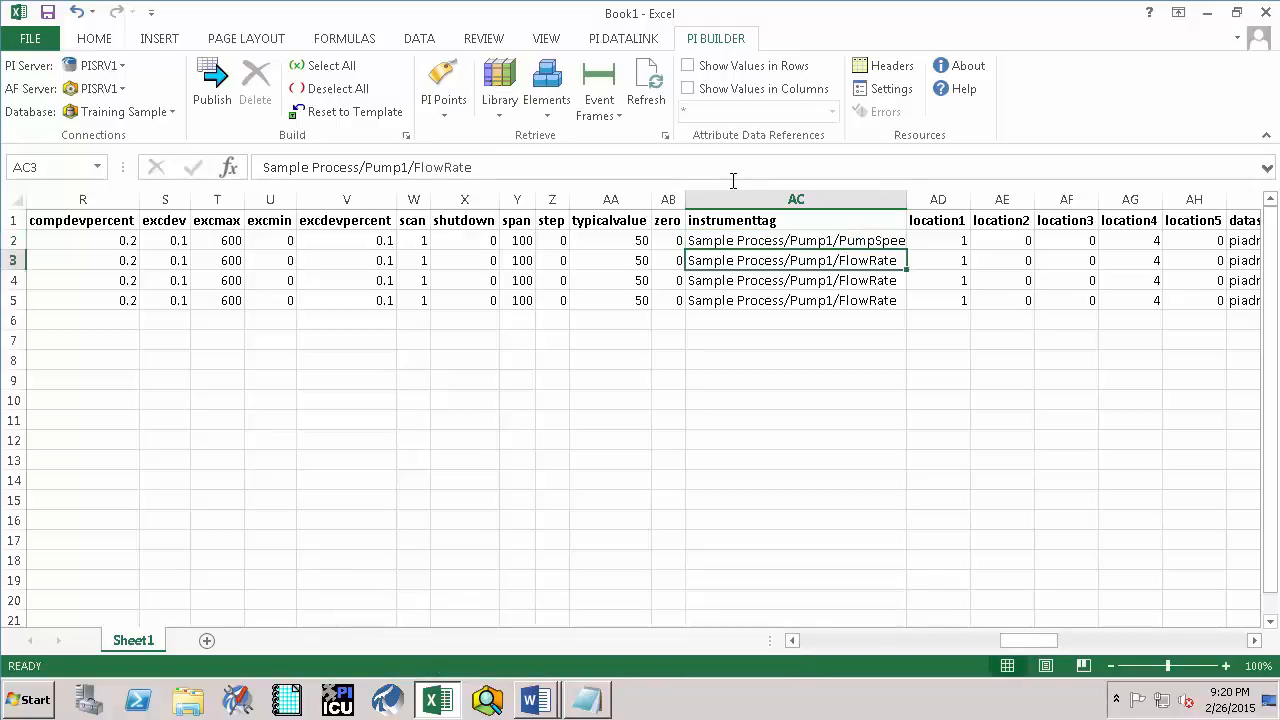
{"action": "left_click_drag", "start_coordinate": [910, 199], "coordinate": [908, 571]}
- Rename the tag in B3 as Pump1.OutputFlowRate, copying the OutputFlowRate name from Notepad
{"action": "left_click_drag", "start_coordinate": [1008, 640], "coordinate": [720, 668]}
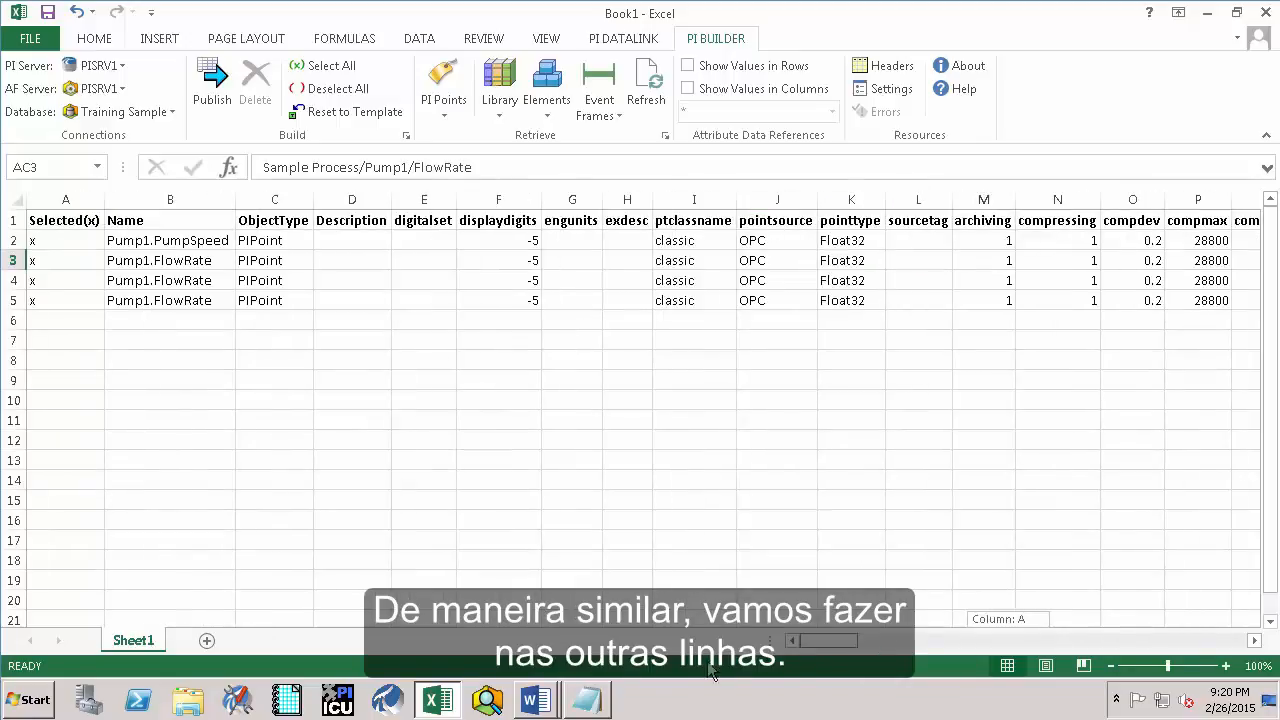
{"action": "left_click", "coordinate": [194, 260]}
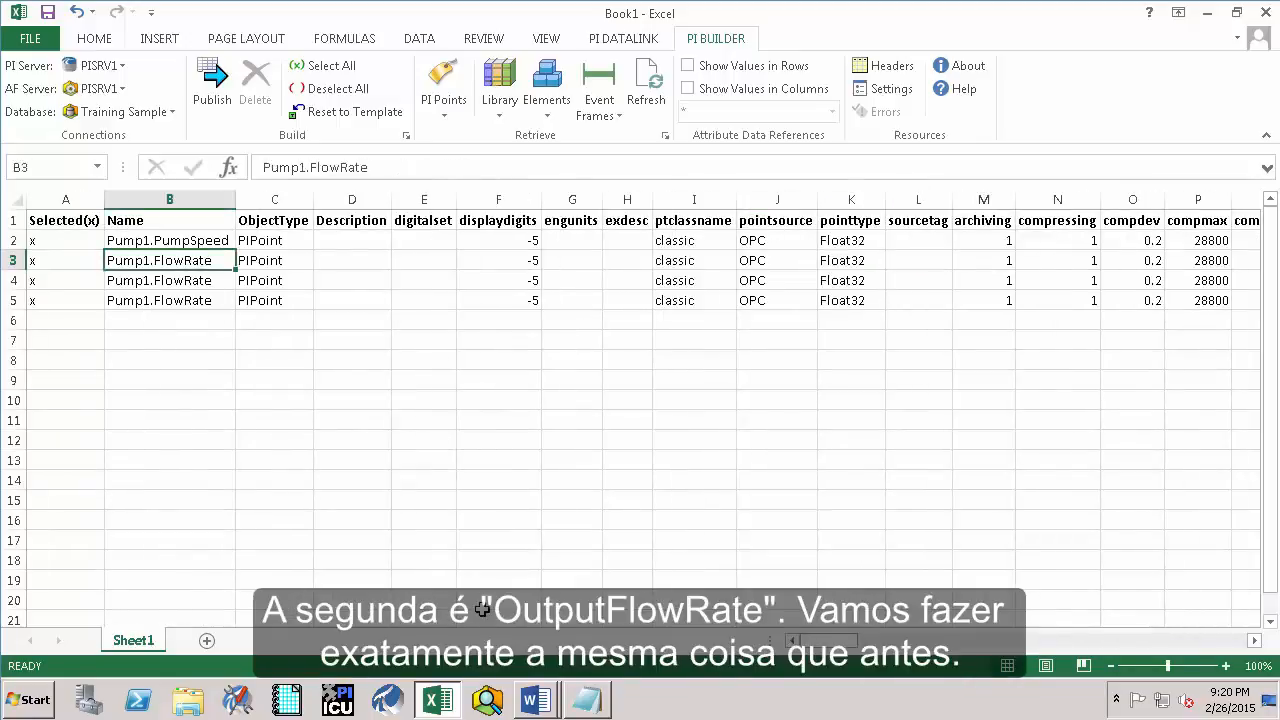
{"action": "left_click", "coordinate": [594, 706]}
{"action": "left_click_drag", "start_coordinate": [474, 196], "coordinate": [799, 204]}
{"action": "key", "text": "ctrl+c"}
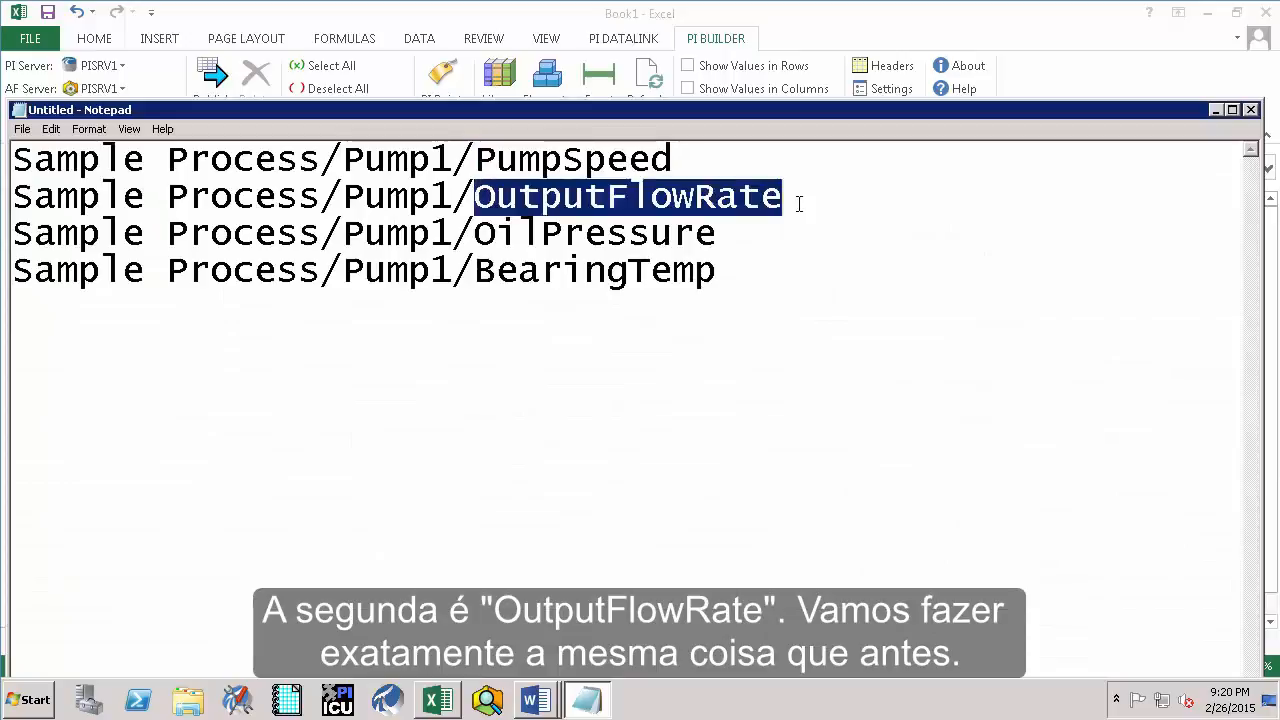
{"action": "left_click", "coordinate": [1214, 110]}
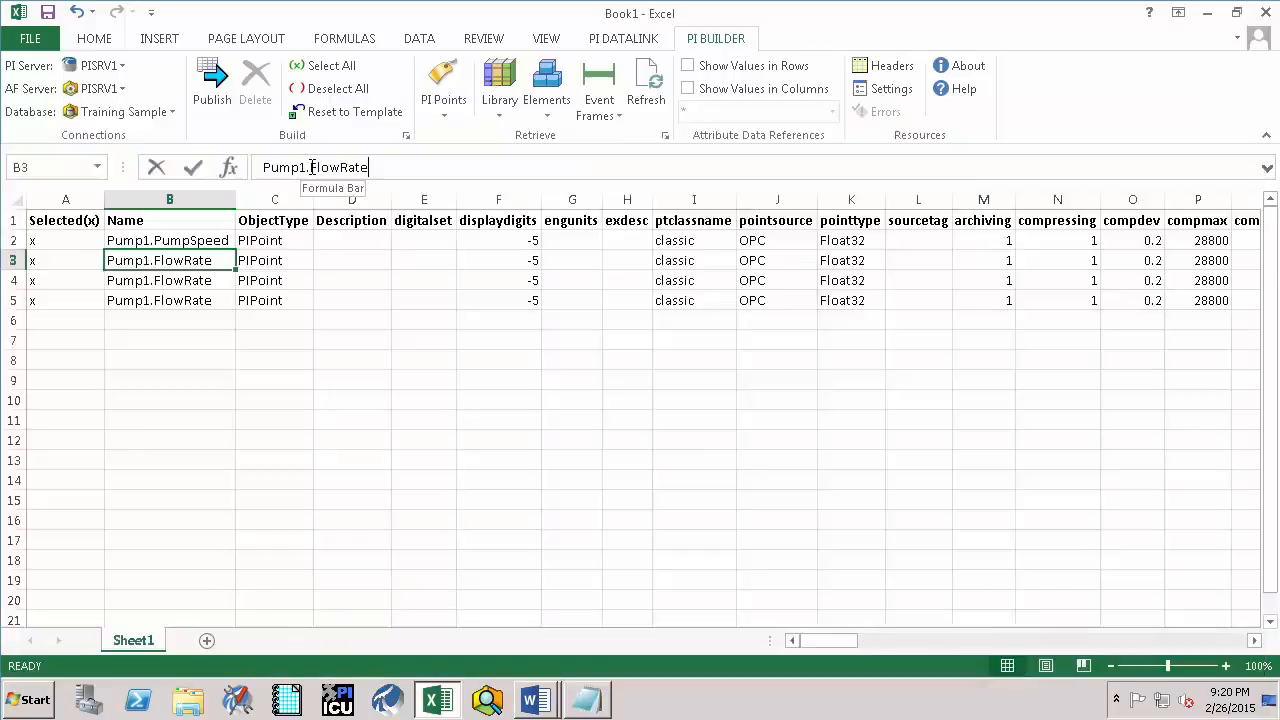
{"action": "left_click_drag", "start_coordinate": [311, 167], "coordinate": [399, 166]}
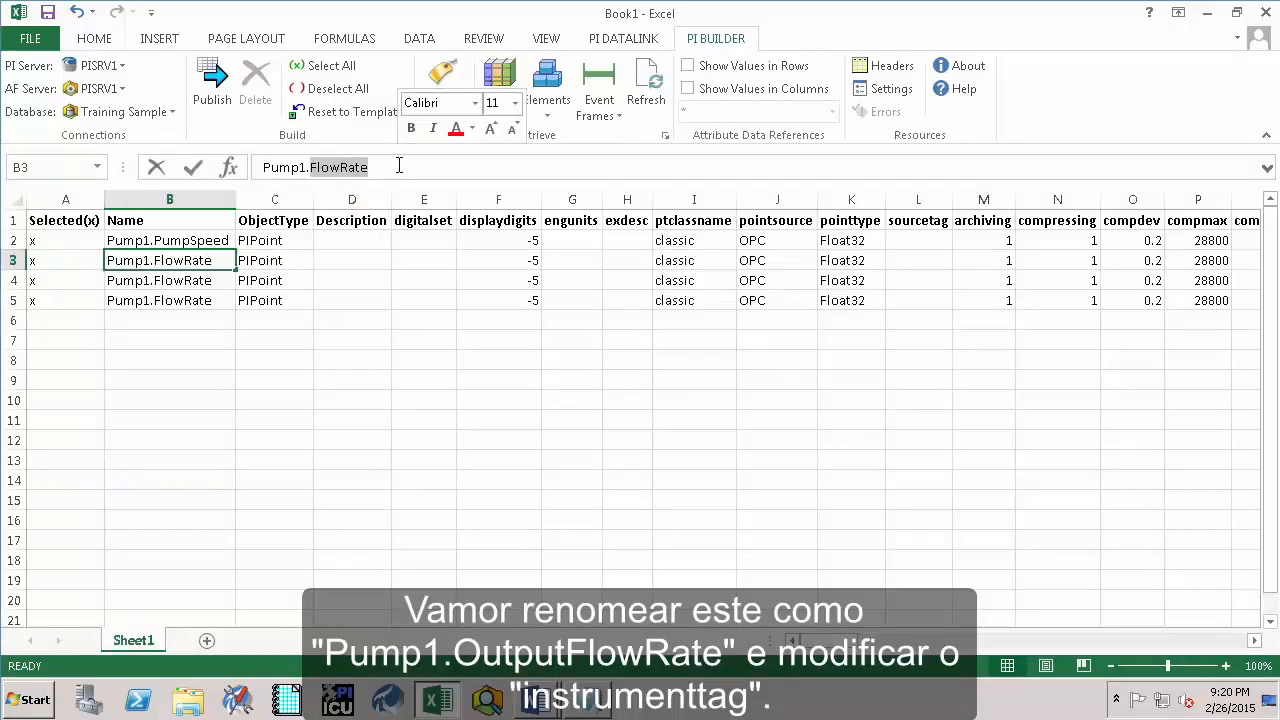
{"action": "key", "text": "ctrl+v"}
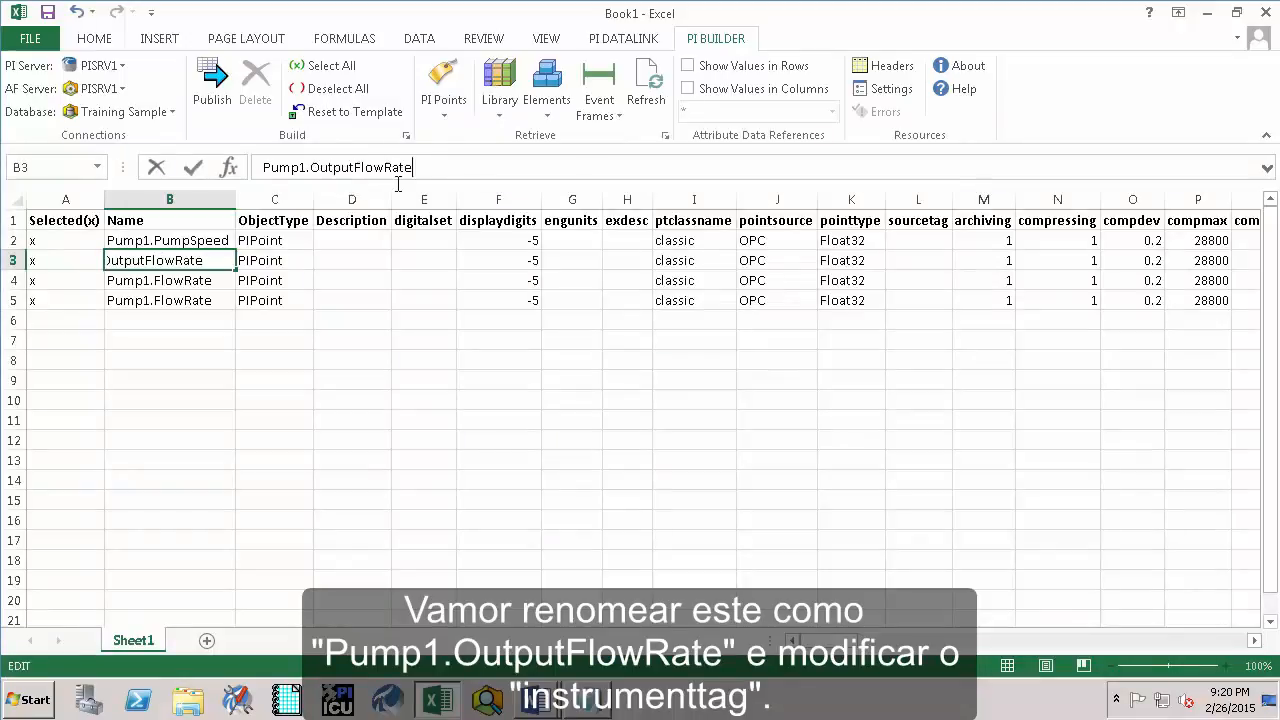
{"action": "left_click", "coordinate": [372, 271]}
- Change the instrumenttag in AC3 to Sample Process/Pump1/OutputFlowRate
{"action": "left_click", "coordinate": [874, 259]}
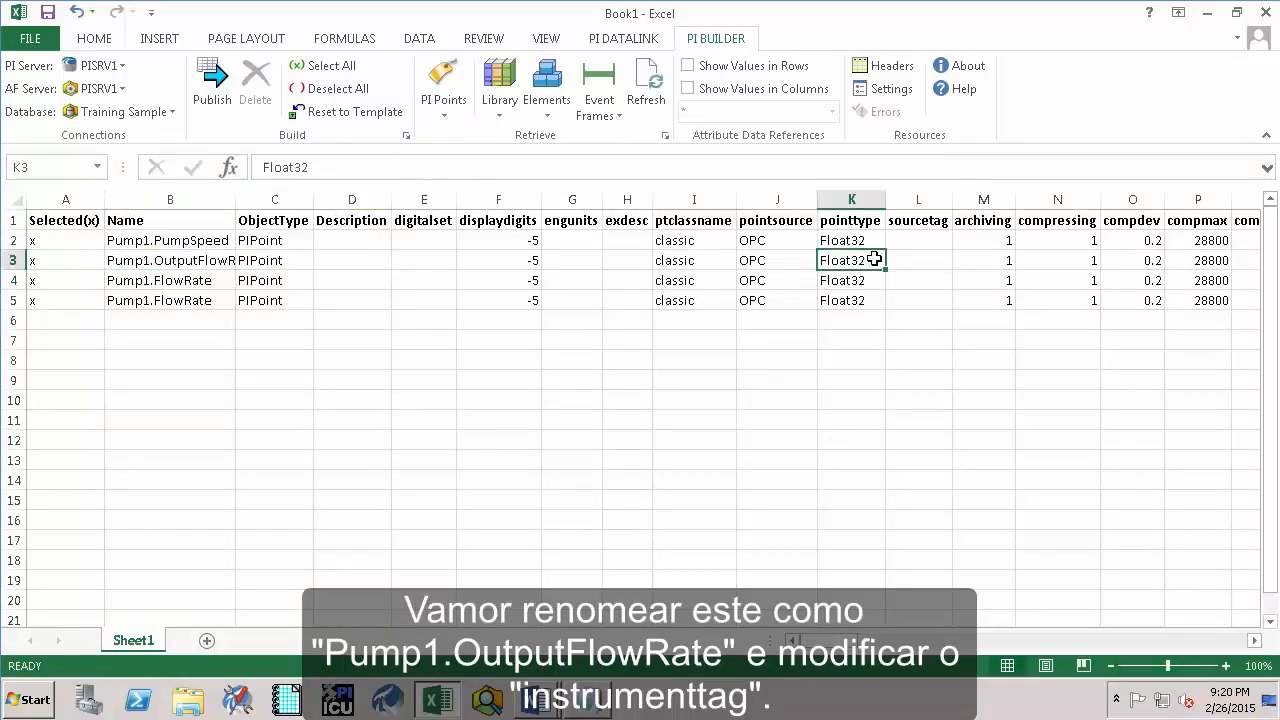
{"action": "key", "text": "Right"}
{"action": "key", "text": "Right"}
{"action": "key", "text": "Right"}
{"action": "key", "text": "Right"}
{"action": "key", "text": "Right"}
{"action": "key", "text": "Right"}
{"action": "key", "text": "Right"}
{"action": "key", "text": "Right"}
{"action": "key", "text": "Right"}
{"action": "key", "text": "Right"}
{"action": "key", "text": "Right"}
{"action": "key", "text": "Right"}
{"action": "key", "text": "Right"}
{"action": "key", "text": "Right"}
{"action": "key", "text": "Right"}
{"action": "key", "text": "Right"}
{"action": "key", "text": "Right"}
{"action": "key", "text": "Right"}
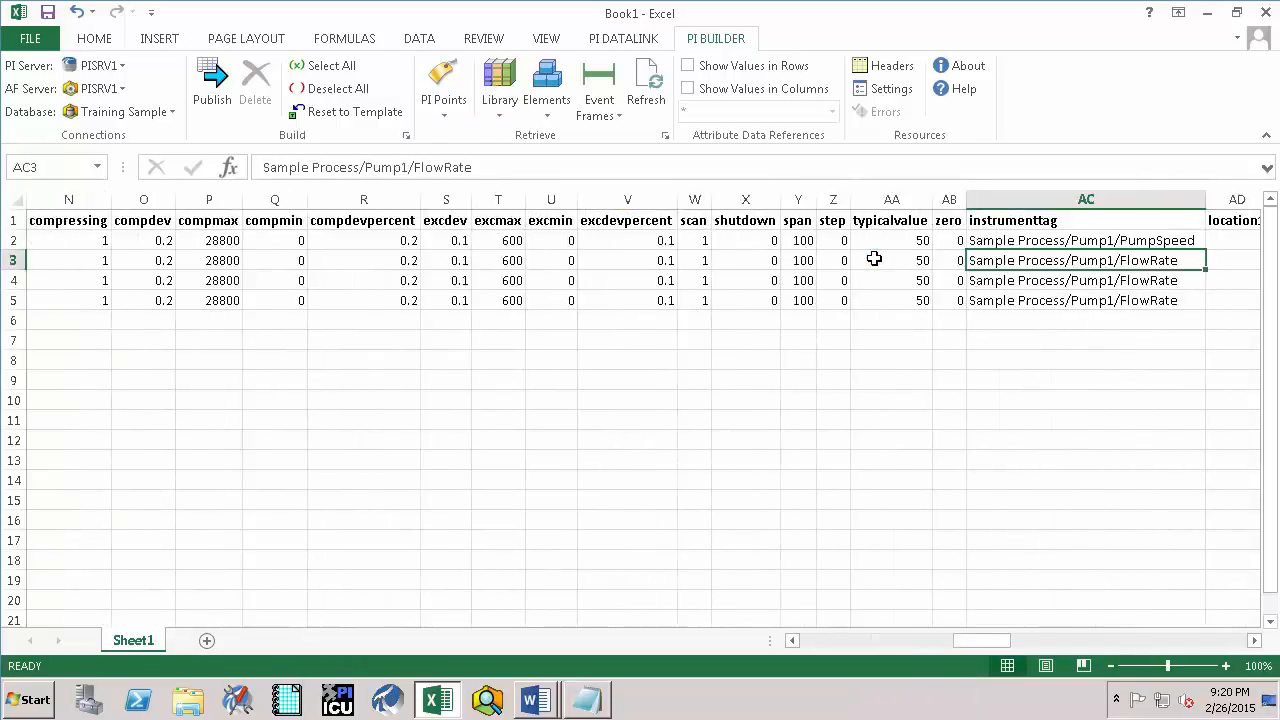
{"action": "left_click_drag", "start_coordinate": [414, 167], "coordinate": [472, 167]}
{"action": "key", "text": "ctrl+v"}
{"action": "key", "text": "Return"}
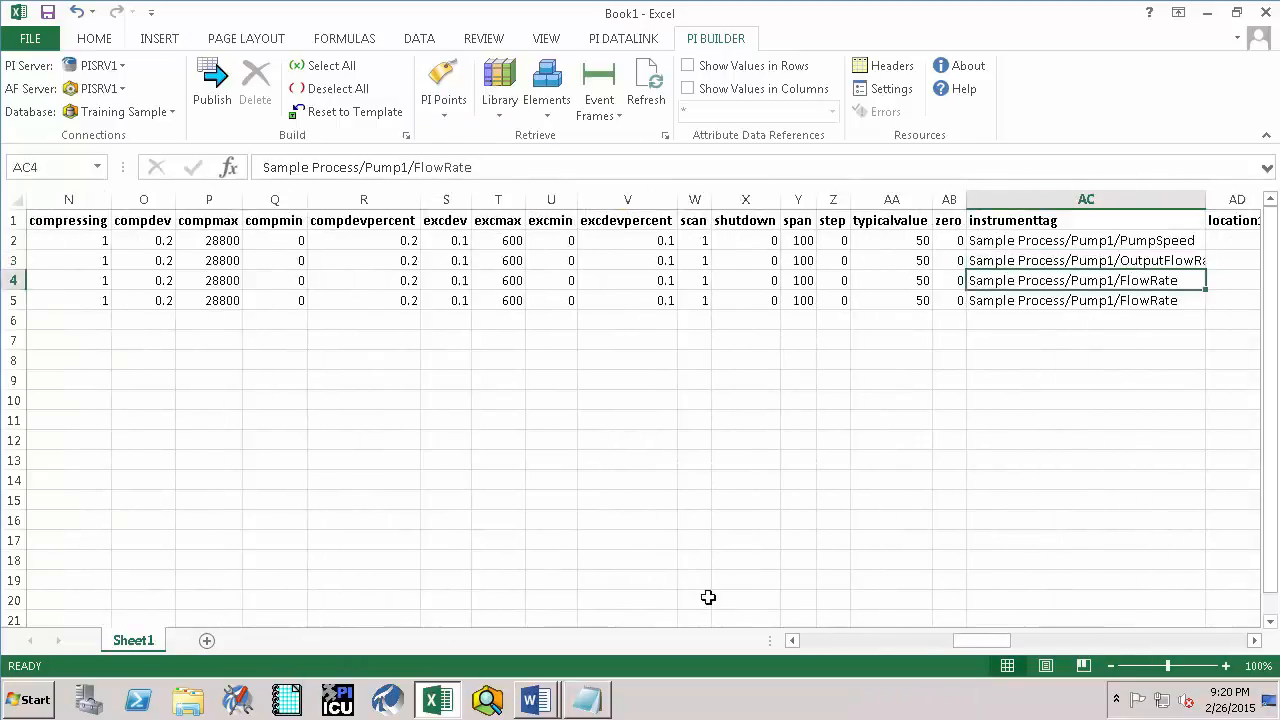
- Rename the tag in B4 as Pump1.OilPressure, copying the OilPressure name from Notepad
{"action": "left_click", "coordinate": [842, 635]}
{"action": "left_click", "coordinate": [587, 700]}
{"action": "left_click_drag", "start_coordinate": [474, 233], "coordinate": [716, 233]}
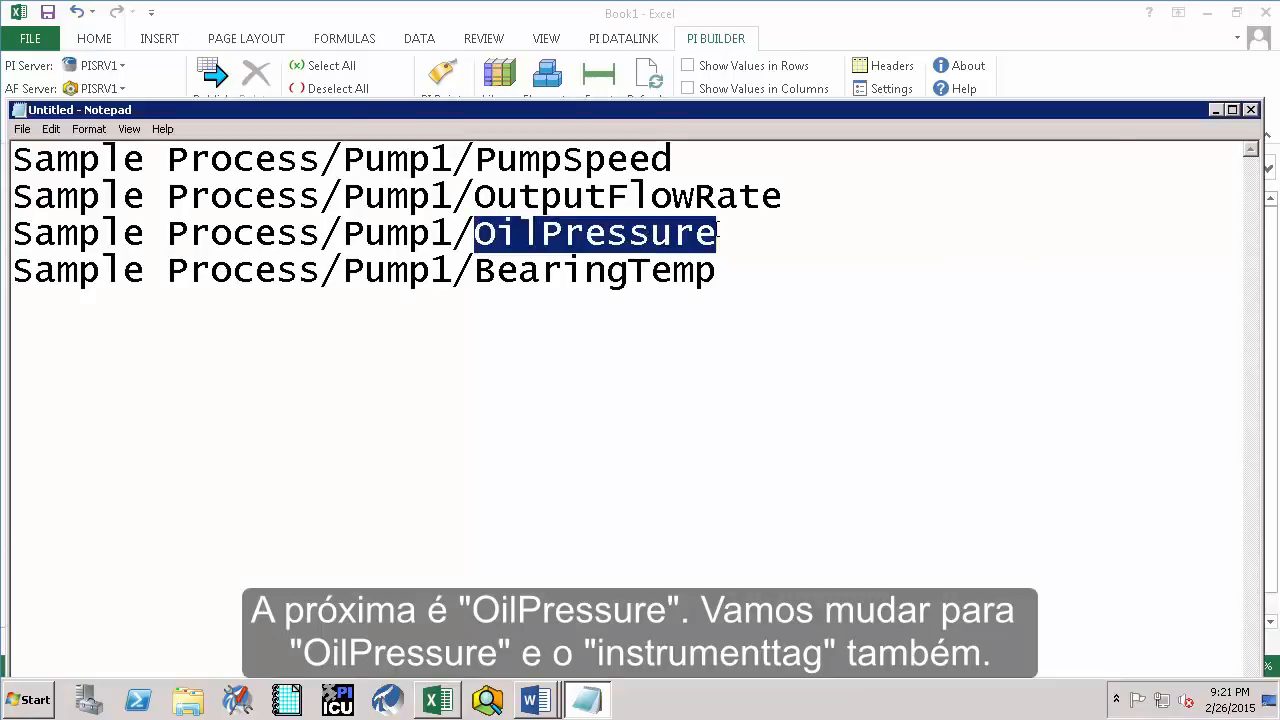
{"action": "key", "text": "ctrl+c"}
{"action": "left_click", "coordinate": [1215, 109]}
{"action": "left_click", "coordinate": [170, 280]}
{"action": "left_click_drag", "start_coordinate": [310, 167], "coordinate": [391, 167]}
{"action": "key", "text": "ctrl+v"}
{"action": "key", "text": "Return"}
- Change the instrumenttag in AC4 to Sample Process/Pump1/OilPressure
{"action": "left_click", "coordinate": [1236, 281]}
{"action": "key", "text": "Right"}
{"action": "key", "text": "Right"}
{"action": "key", "text": "Right"}
{"action": "key", "text": "Right"}
{"action": "key", "text": "Right"}
{"action": "key", "text": "Right"}
{"action": "key", "text": "Right"}
{"action": "key", "text": "Right"}
{"action": "key", "text": "Right"}
{"action": "key", "text": "Right"}
{"action": "key", "text": "Right"}
{"action": "key", "text": "Right"}
{"action": "key", "text": "Right"}
{"action": "key", "text": "Left"}
{"action": "left_click_drag", "start_coordinate": [421, 167], "coordinate": [474, 167]}
{"action": "key", "text": "ctrl+v"}
{"action": "key", "text": "Return"}
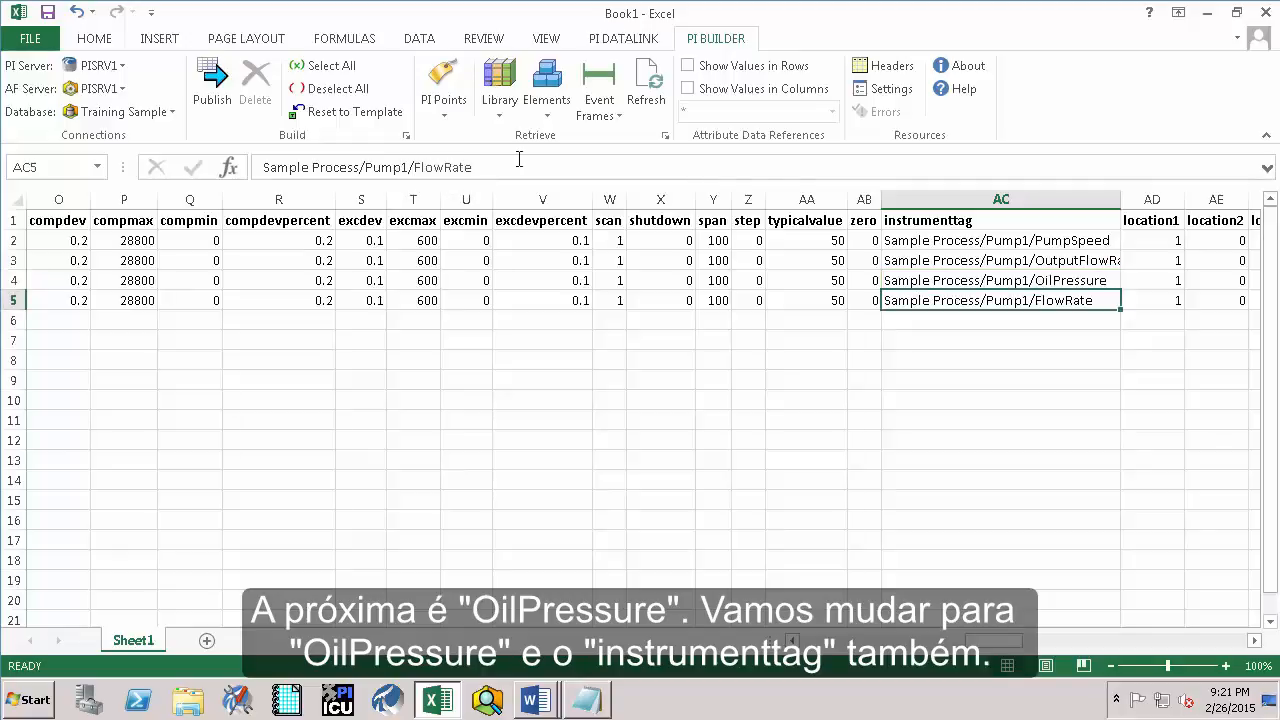
- Rename the tag in B5 as Pump1.BearingTemp, copying the BearingTemp name from Notepad
{"action": "left_click_drag", "start_coordinate": [1004, 643], "coordinate": [815, 645]}
{"action": "left_click", "coordinate": [587, 700]}
{"action": "left_click_drag", "start_coordinate": [474, 281], "coordinate": [736, 258]}
{"action": "key", "text": "ctrl+c"}
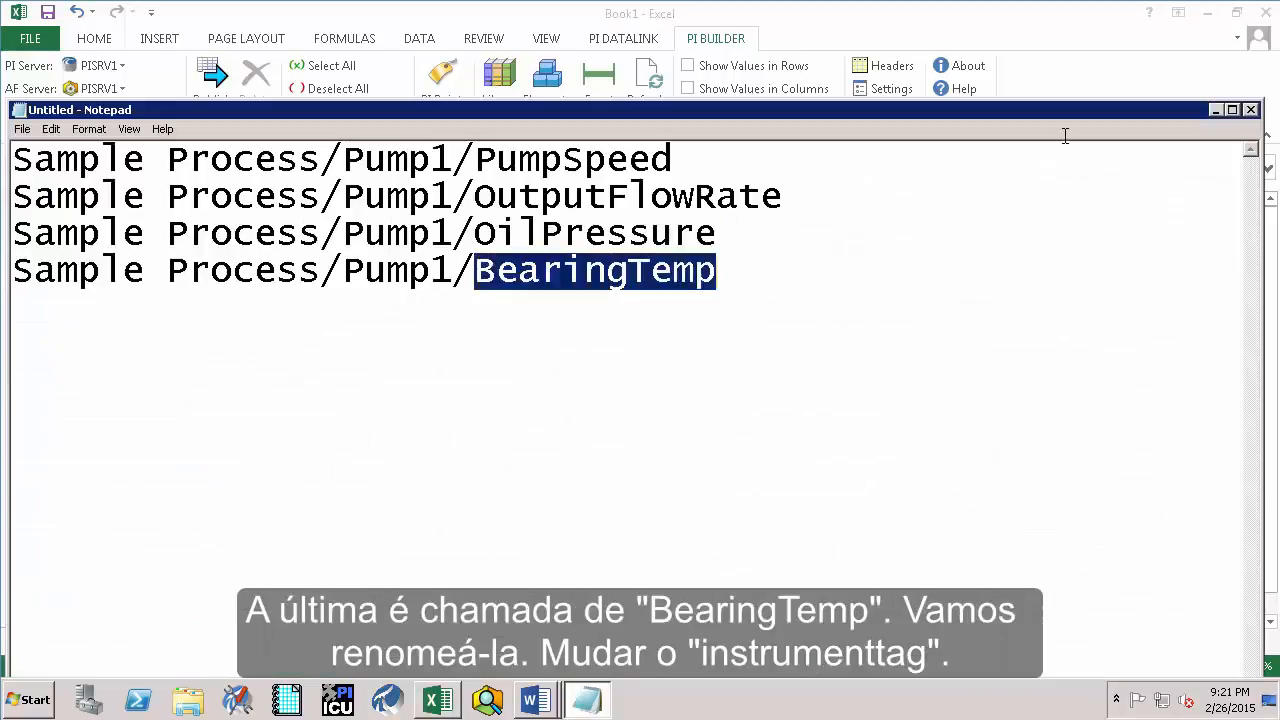
{"action": "left_click", "coordinate": [1213, 107]}
{"action": "left_click", "coordinate": [170, 300]}
{"action": "left_click_drag", "start_coordinate": [309, 167], "coordinate": [496, 167]}
{"action": "key", "text": "ctrl+v"}
{"action": "left_click", "coordinate": [498, 360]}
- Replace the last part of the instrumenttag in AC5 with BearingTemp
{"action": "left_click", "coordinate": [1095, 300]}
{"action": "key", "text": "Right"}
{"action": "key", "text": "Right"}
{"action": "key", "text": "Right"}
{"action": "key", "text": "Right"}
{"action": "key", "text": "Right"}
{"action": "key", "text": "Right"}
{"action": "key", "text": "Right"}
{"action": "key", "text": "Right"}
{"action": "key", "text": "Right"}
{"action": "key", "text": "Right"}
{"action": "key", "text": "Right"}
{"action": "key", "text": "Right"}
{"action": "key", "text": "Right"}
{"action": "key", "text": "Right"}
{"action": "key", "text": "Right"}
{"action": "key", "text": "Right"}
{"action": "key", "text": "Left"}
{"action": "key", "text": "ctrl+v"}
{"action": "left_click", "coordinate": [466, 340]}
- Publish the four Pump1 tags to the PI server with the edit mode Create Only
{"action": "left_click_drag", "start_coordinate": [995, 640], "coordinate": [843, 640]}
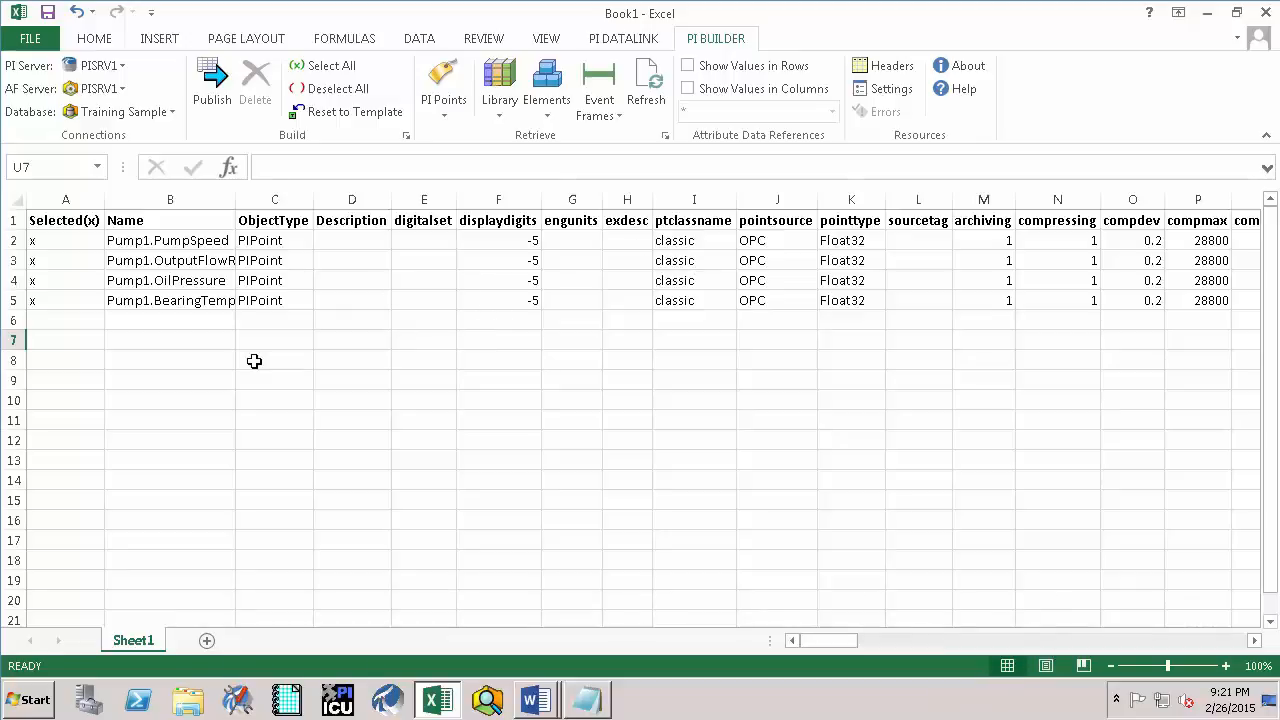
{"action": "left_click", "coordinate": [220, 90]}
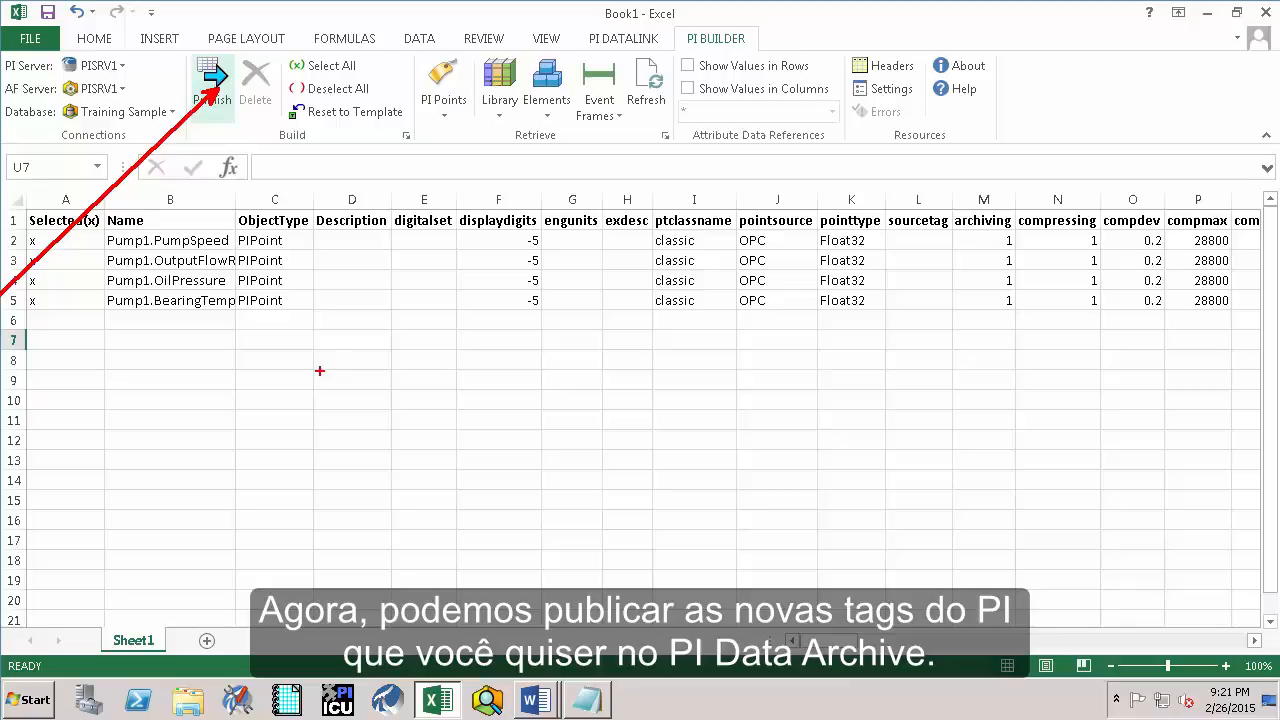
{"action": "left_click", "coordinate": [213, 104]}
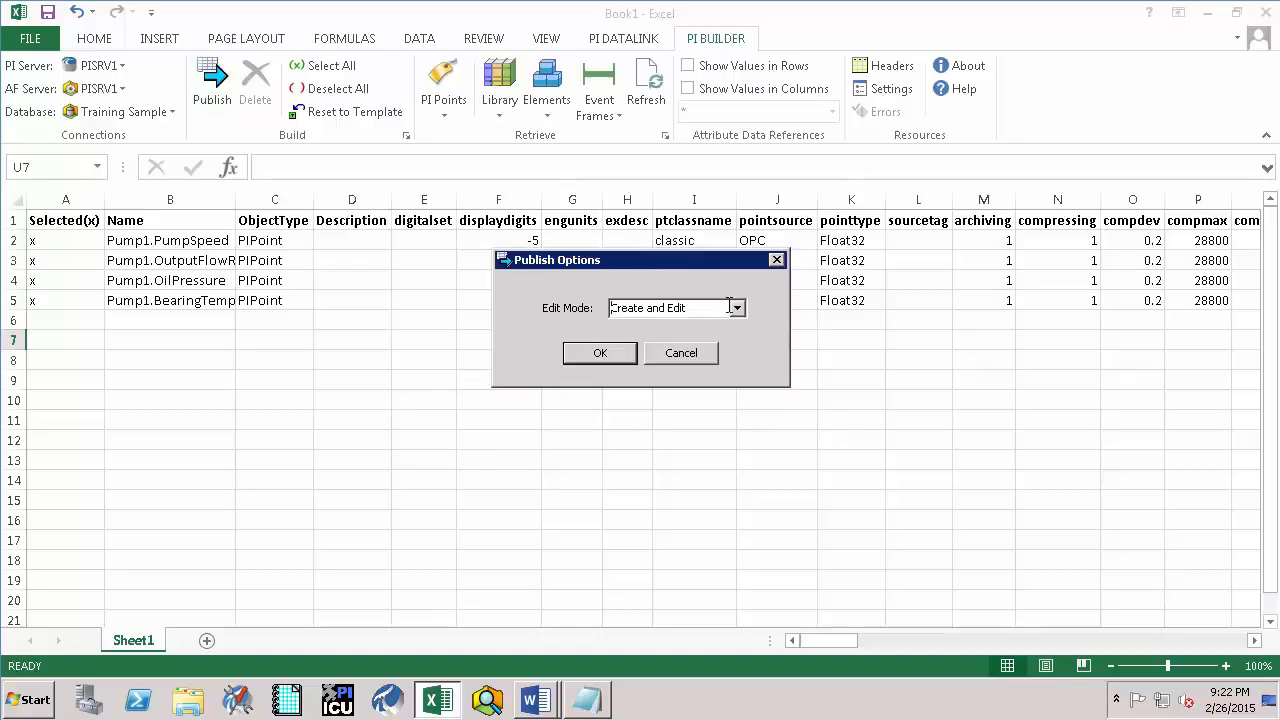
{"action": "left_click", "coordinate": [736, 310]}
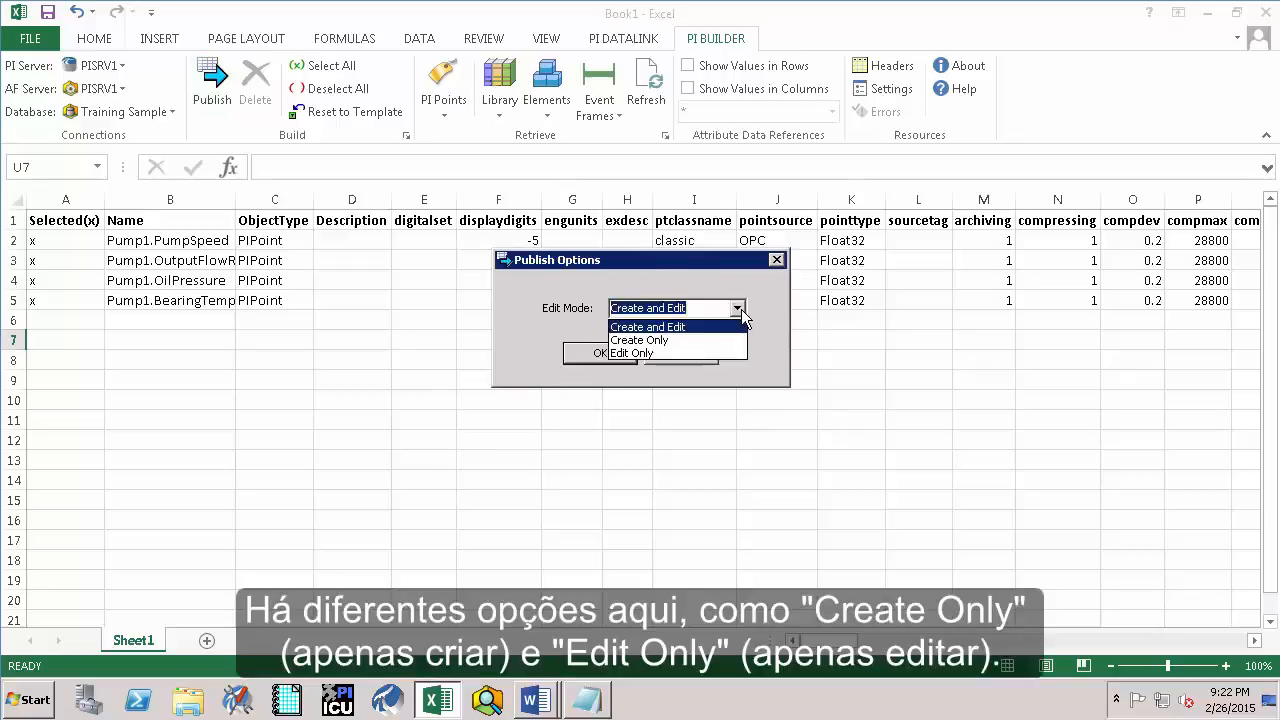
{"action": "left_click", "coordinate": [674, 340]}
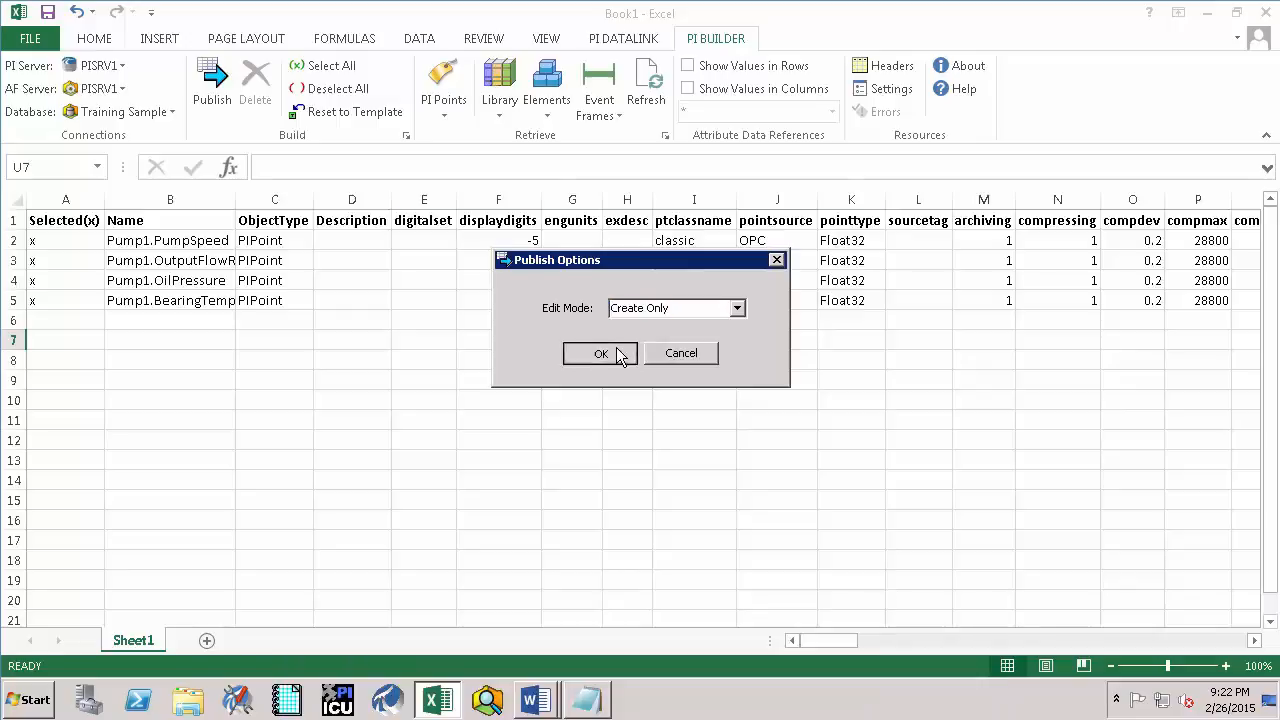
{"action": "left_click", "coordinate": [620, 355]}
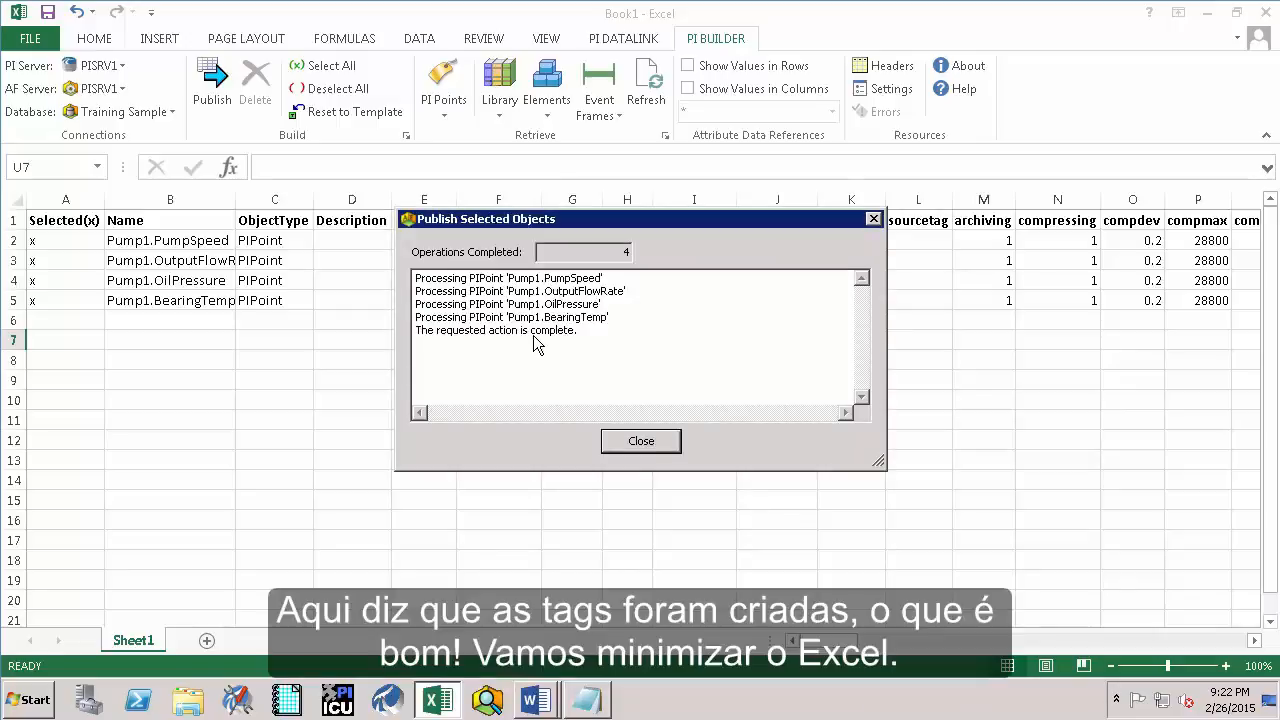
{"action": "key", "text": "ctrl+2"}
{"action": "left_click_drag", "start_coordinate": [577, 331], "coordinate": [686, 282]}
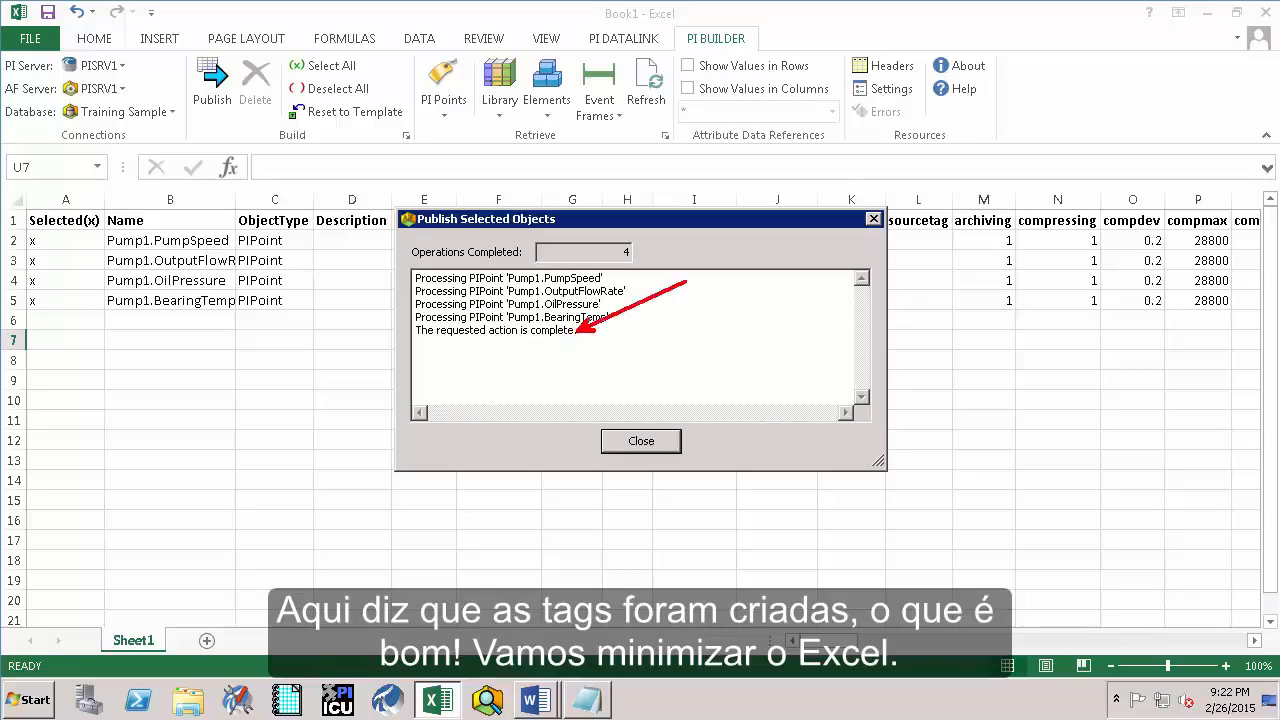
{"action": "key", "text": "Escape"}
{"action": "left_click", "coordinate": [638, 441]}
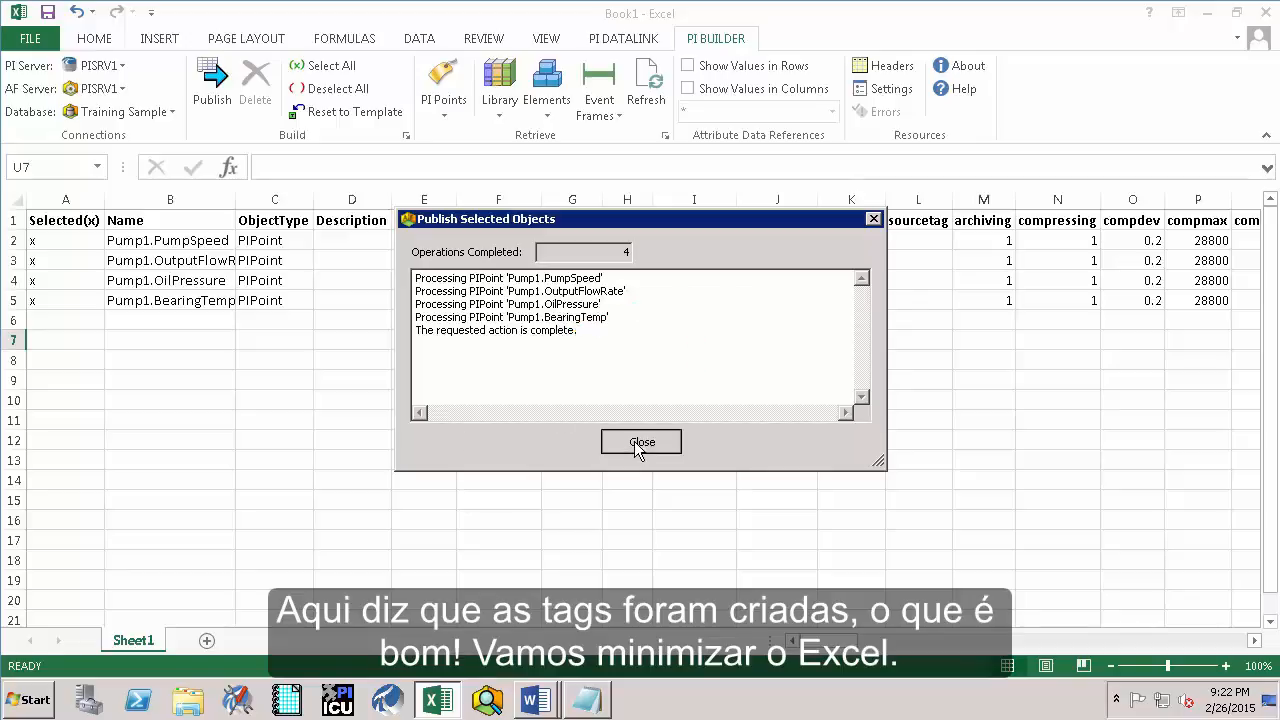
- Minimize Excel, open PI System Management Tools and show the Current Values tool under Data
{"action": "left_click", "coordinate": [1208, 13]}
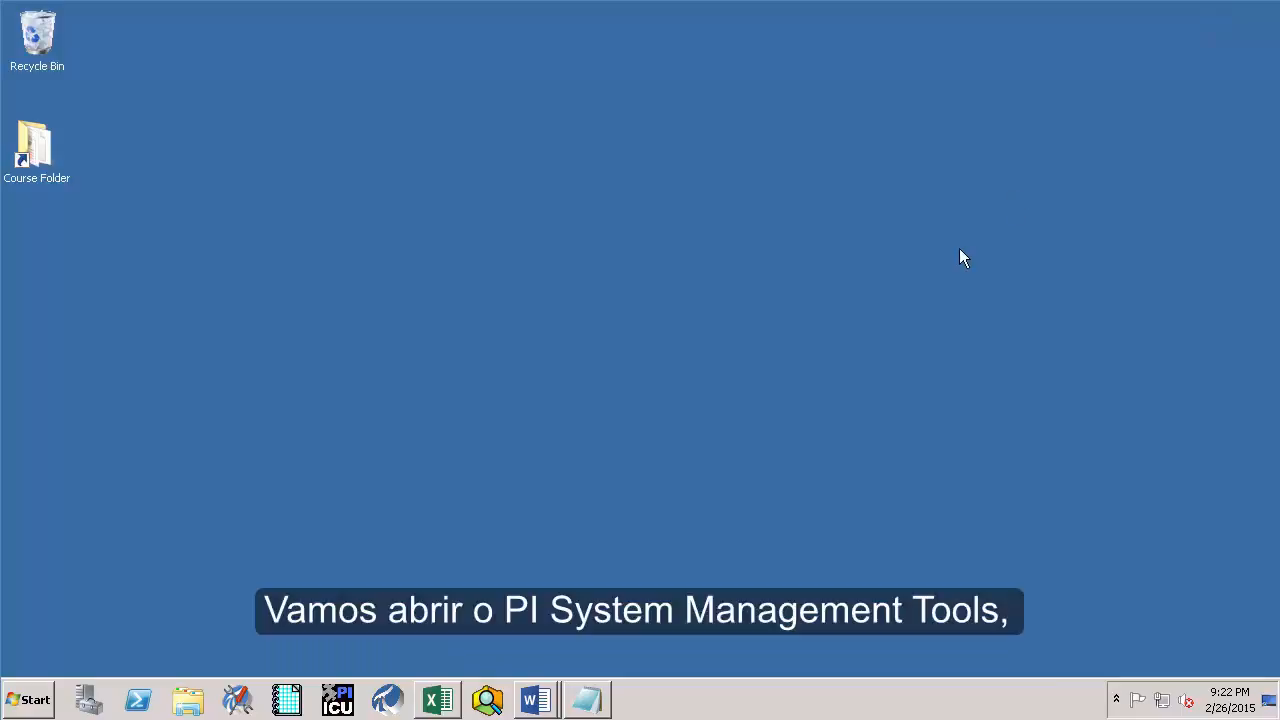
{"action": "left_click", "coordinate": [36, 699]}
{"action": "left_click", "coordinate": [90, 630]}
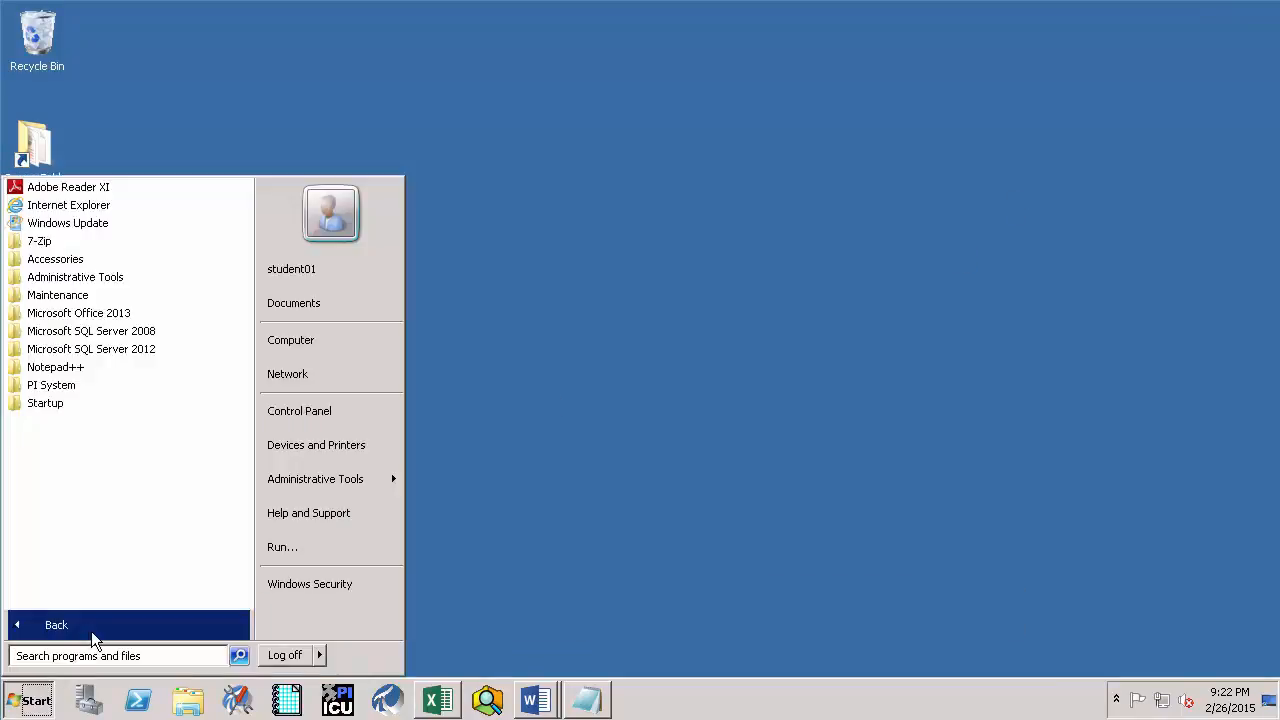
{"action": "left_click", "coordinate": [80, 388]}
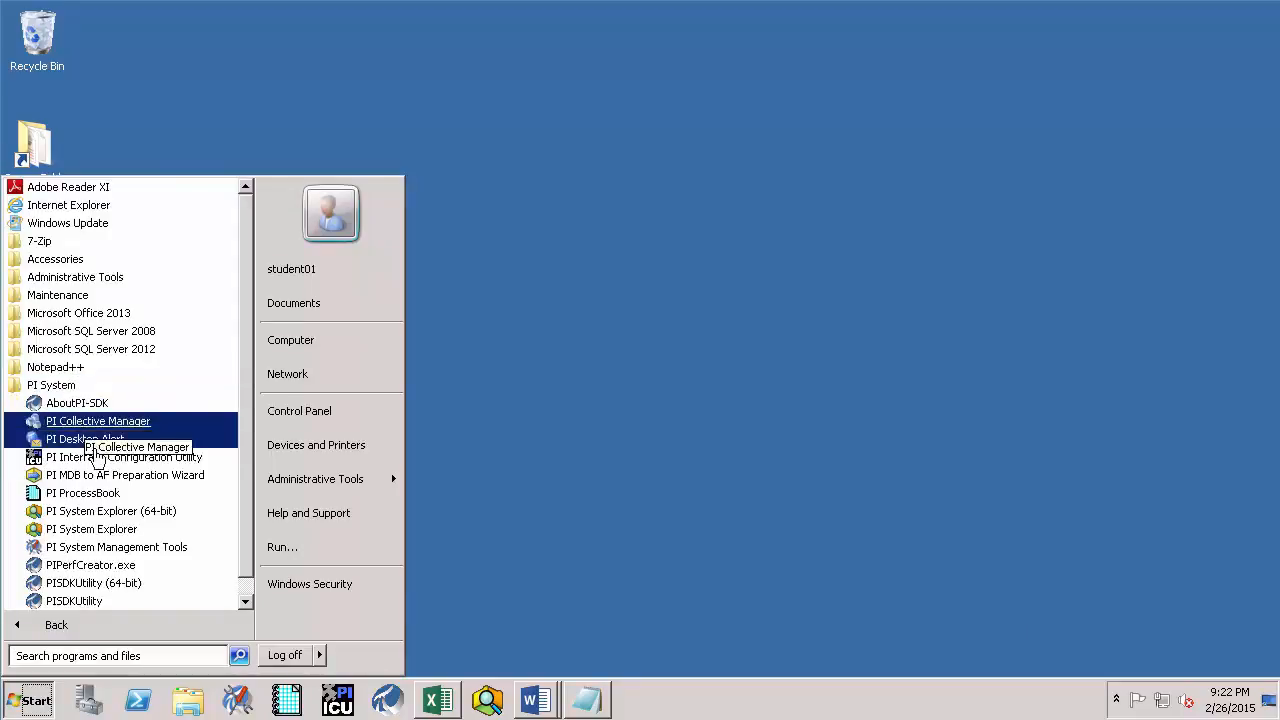
{"action": "left_click", "coordinate": [113, 549]}
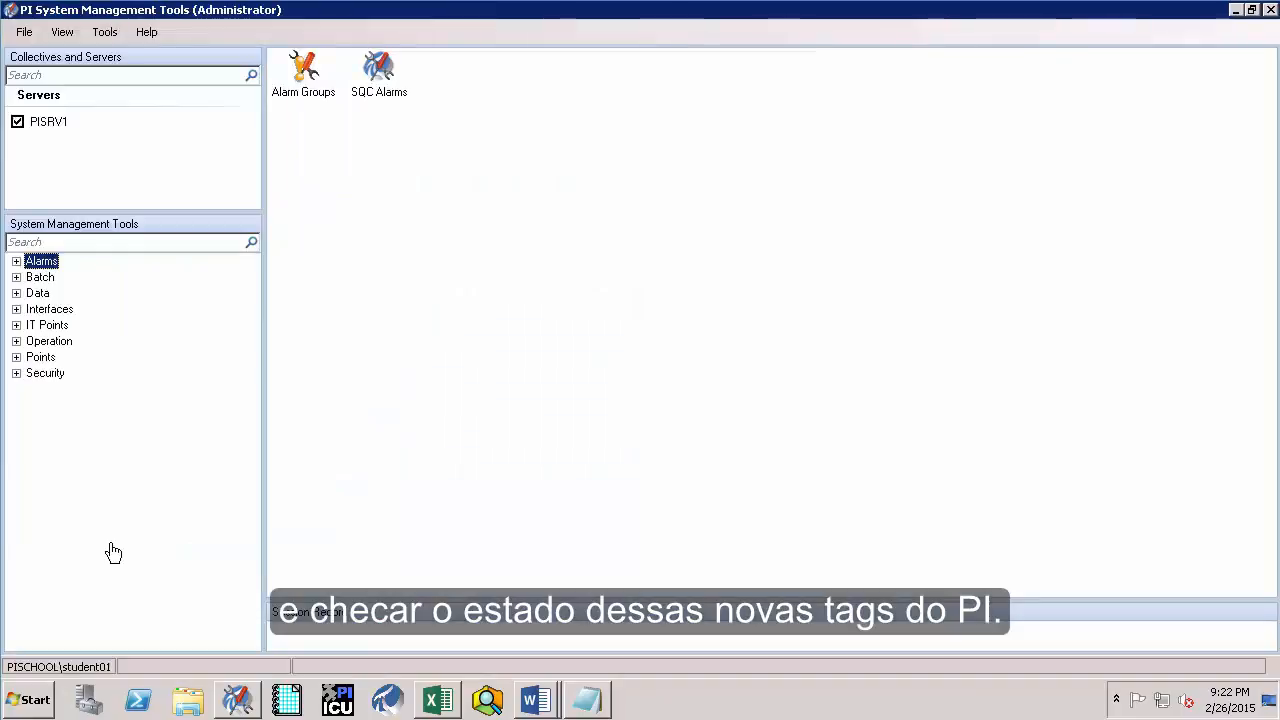
{"action": "left_click", "coordinate": [16, 293]}
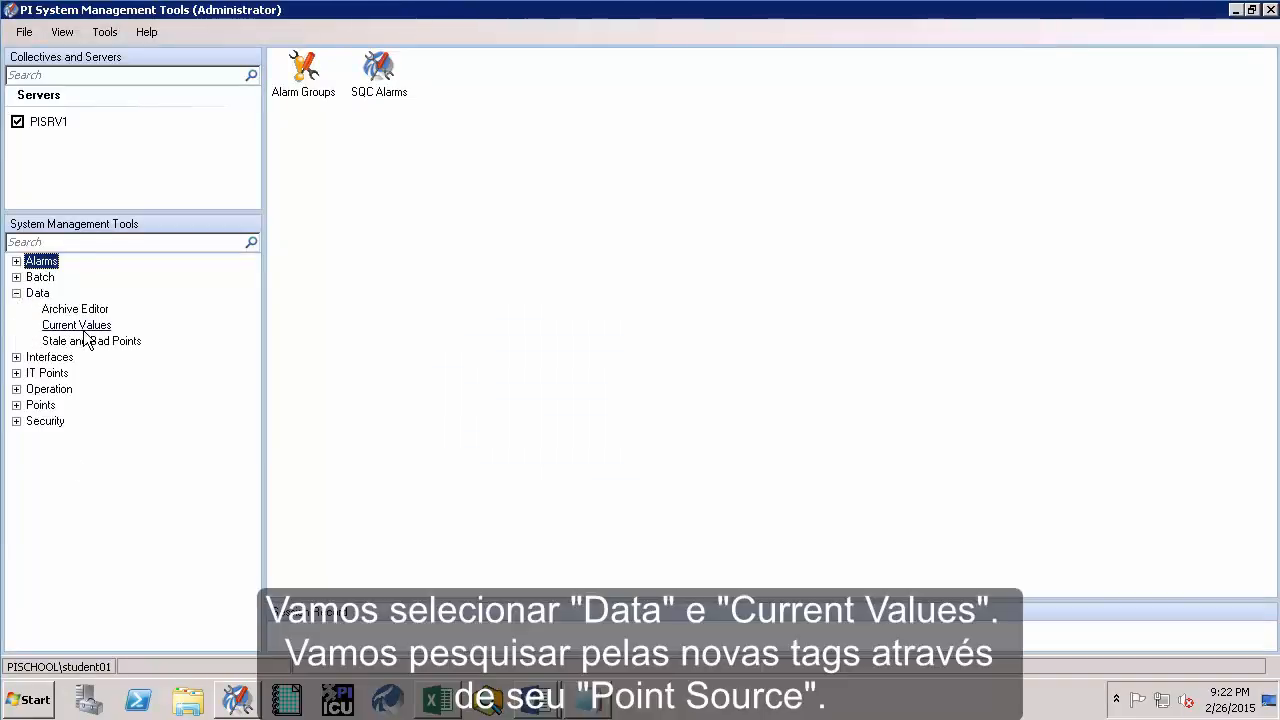
{"action": "left_click", "coordinate": [84, 326]}
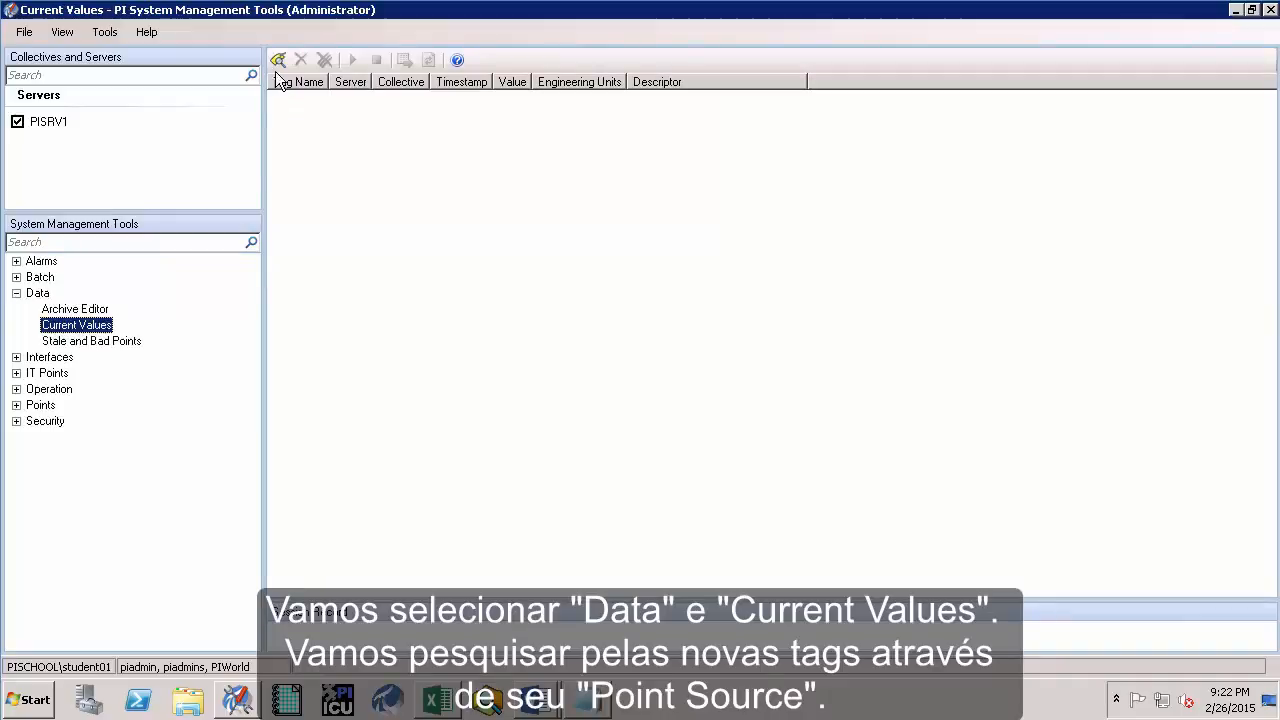
- Search for tags with point source opc and load all of them into the Current Values list
{"action": "left_click", "coordinate": [279, 62]}
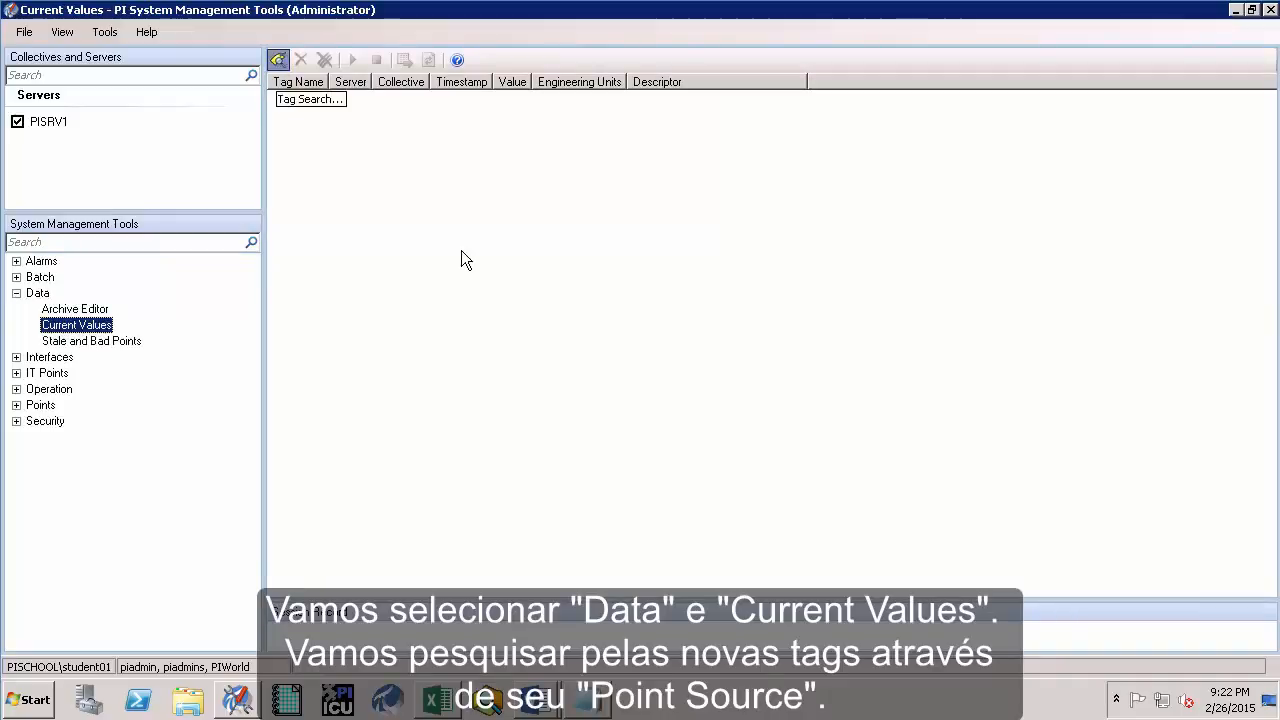
{"action": "left_click", "coordinate": [574, 215]}
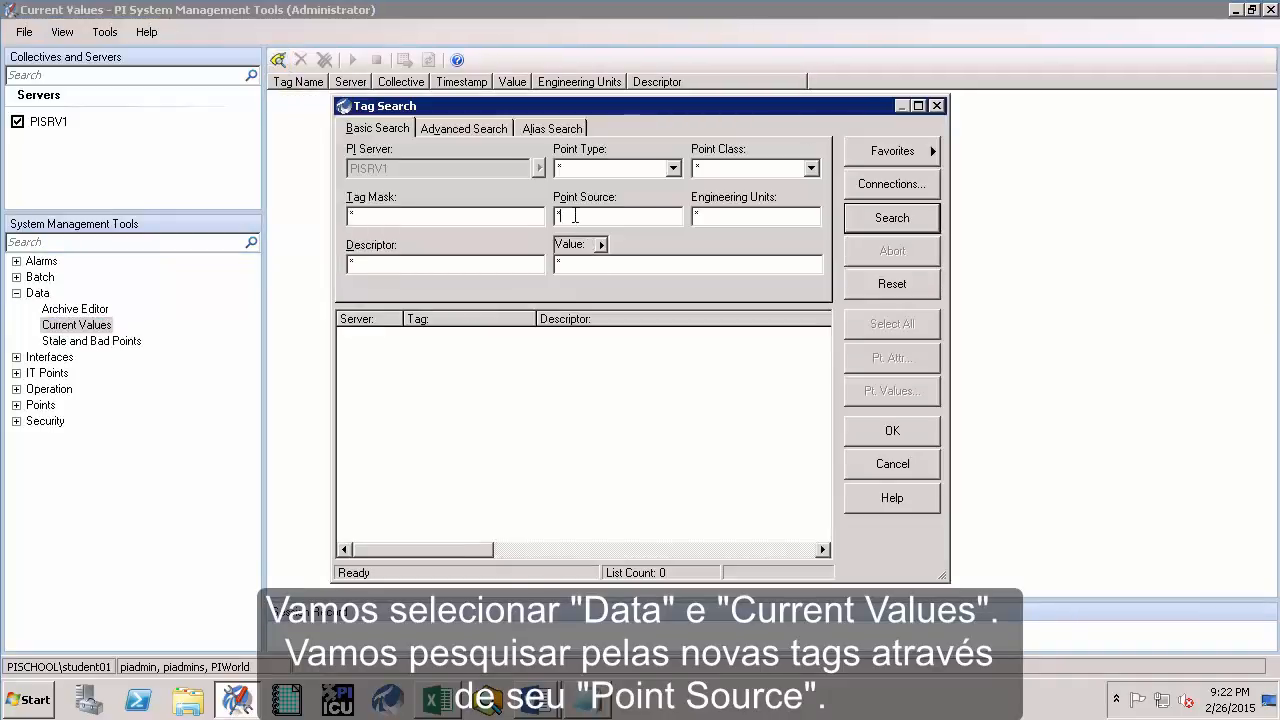
{"action": "key", "text": "BackSpace"}
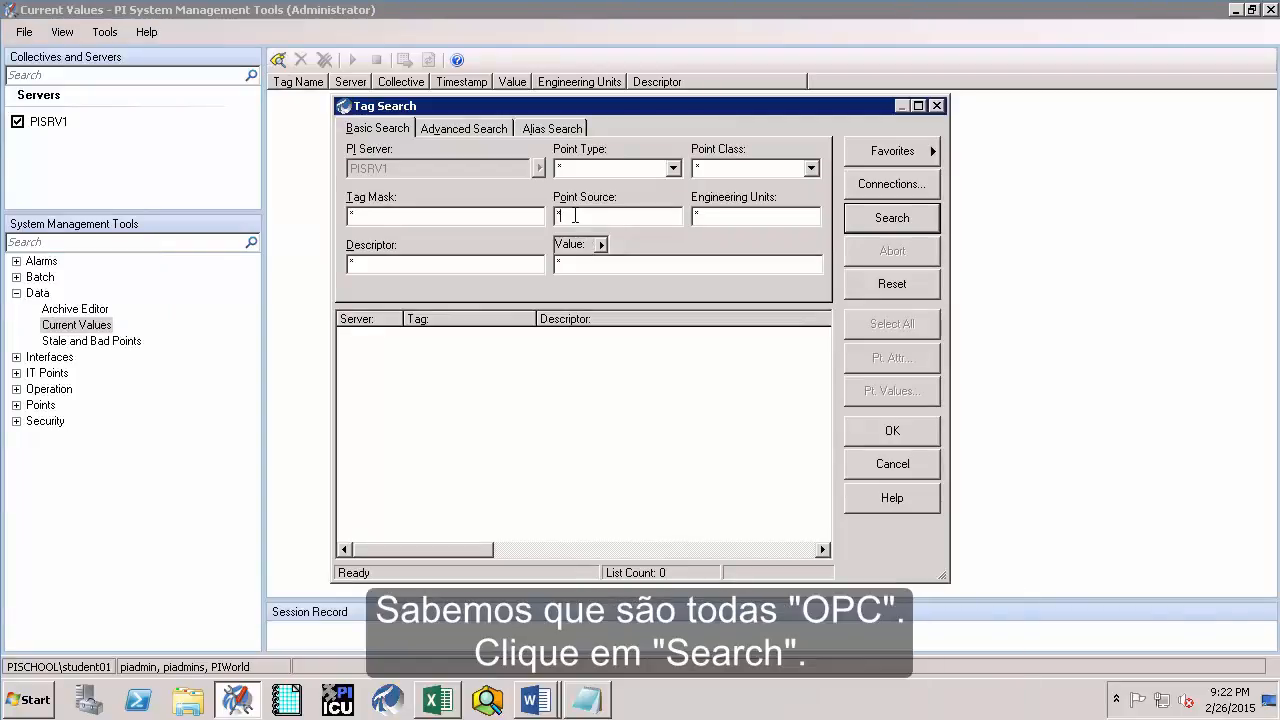
{"action": "type", "text": "opc"}
{"action": "left_click", "coordinate": [860, 222]}
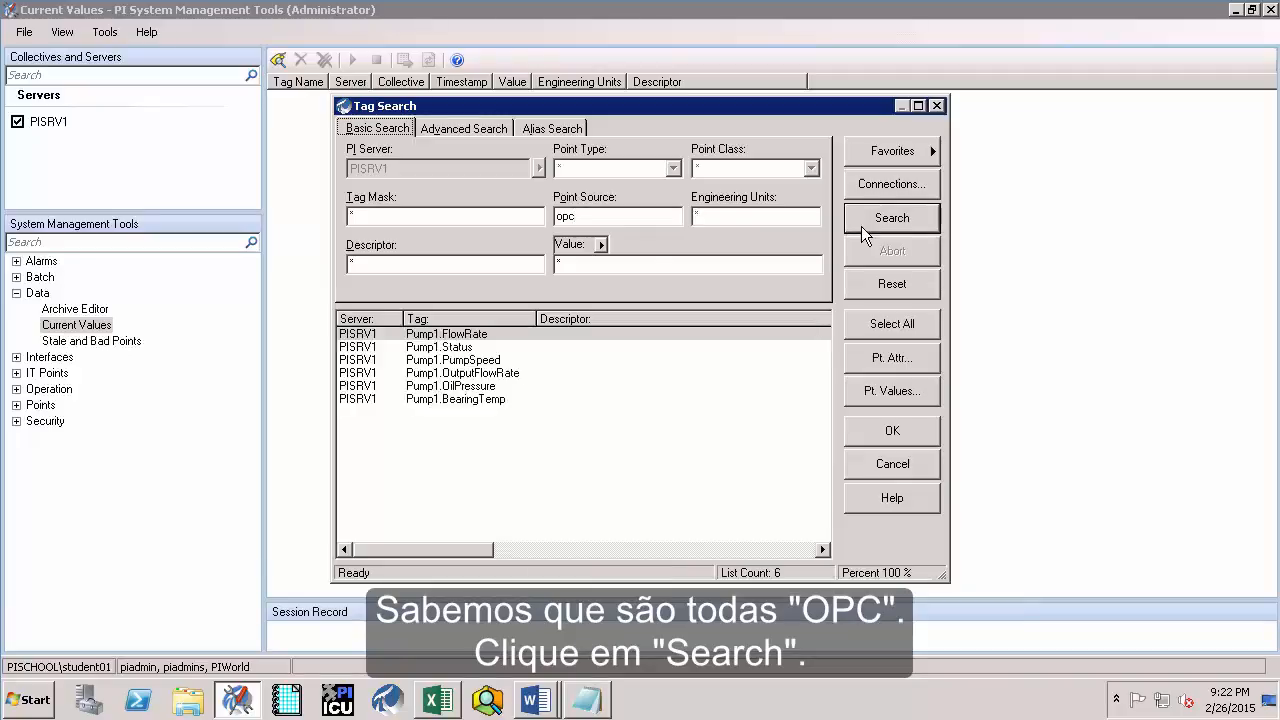
{"action": "left_click", "coordinate": [903, 333]}
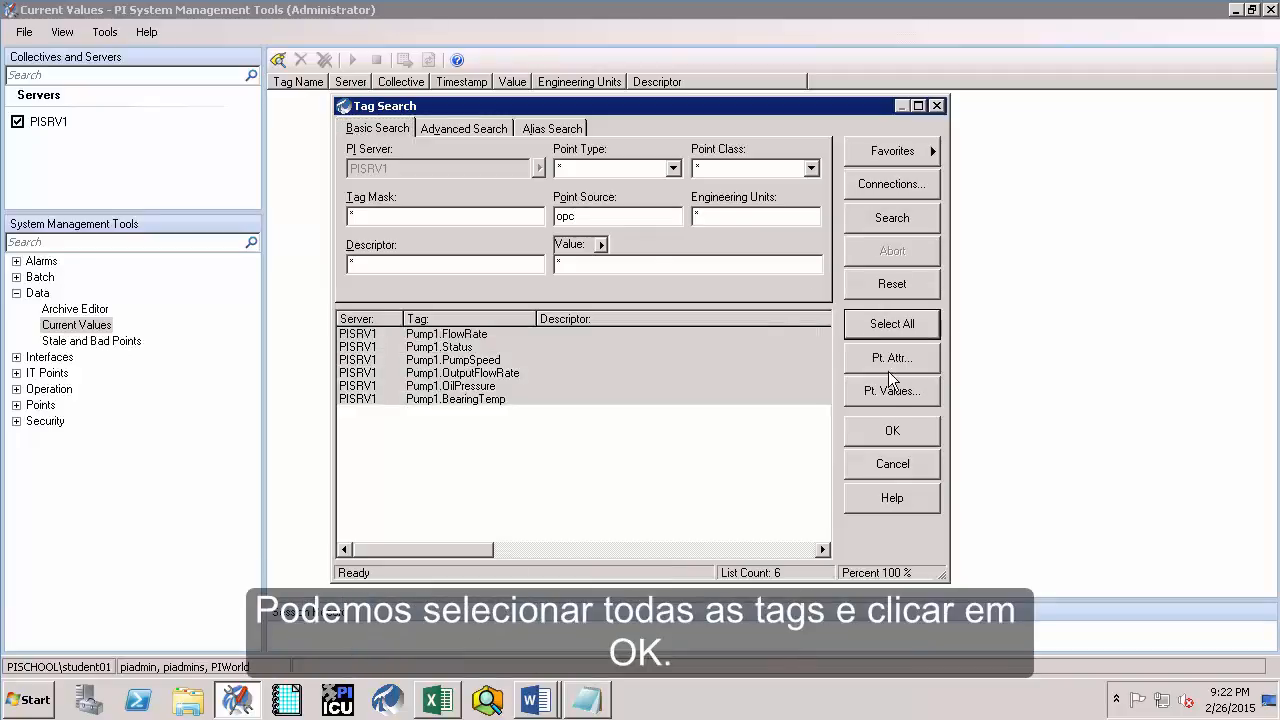
{"action": "left_click", "coordinate": [891, 432]}
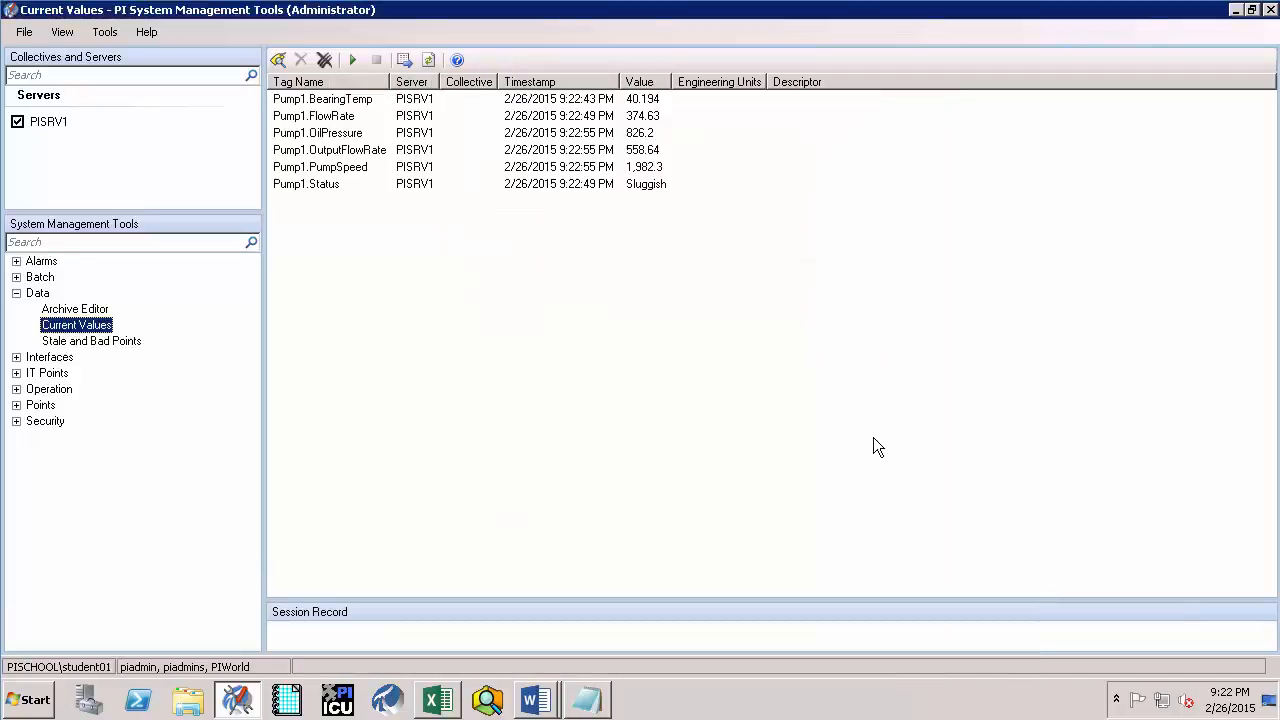